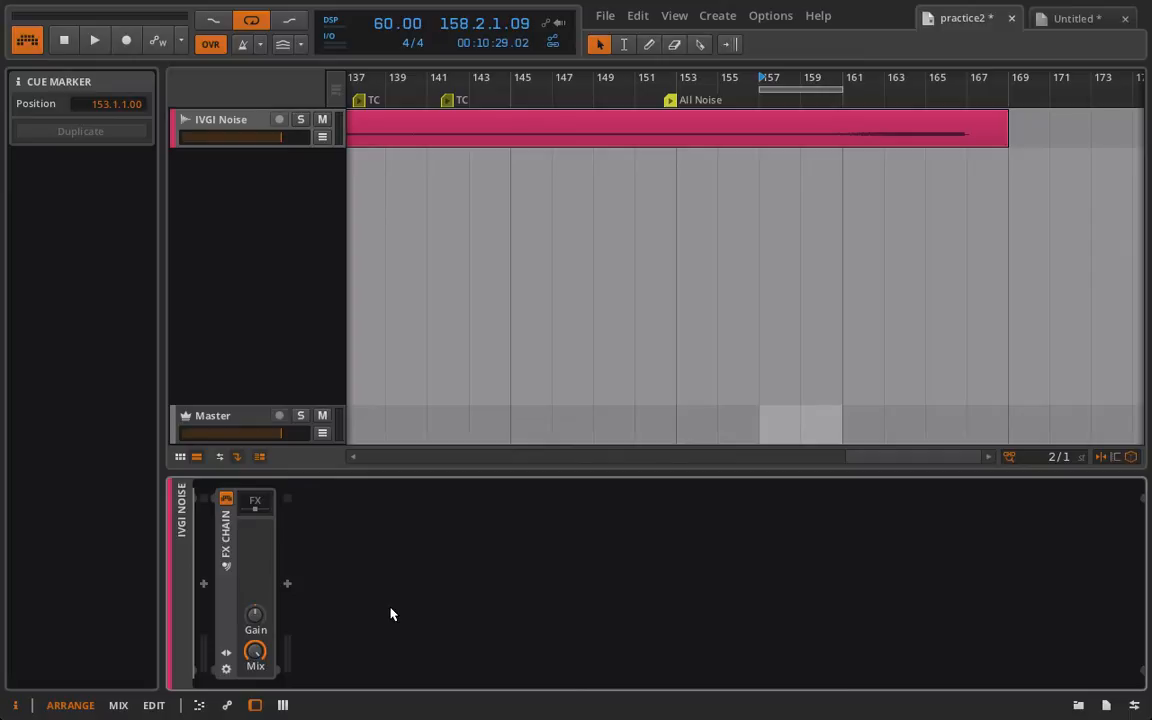
{"action": "scroll", "coordinate": [460, 323], "scroll_direction": "left", "scroll_amount": 4}
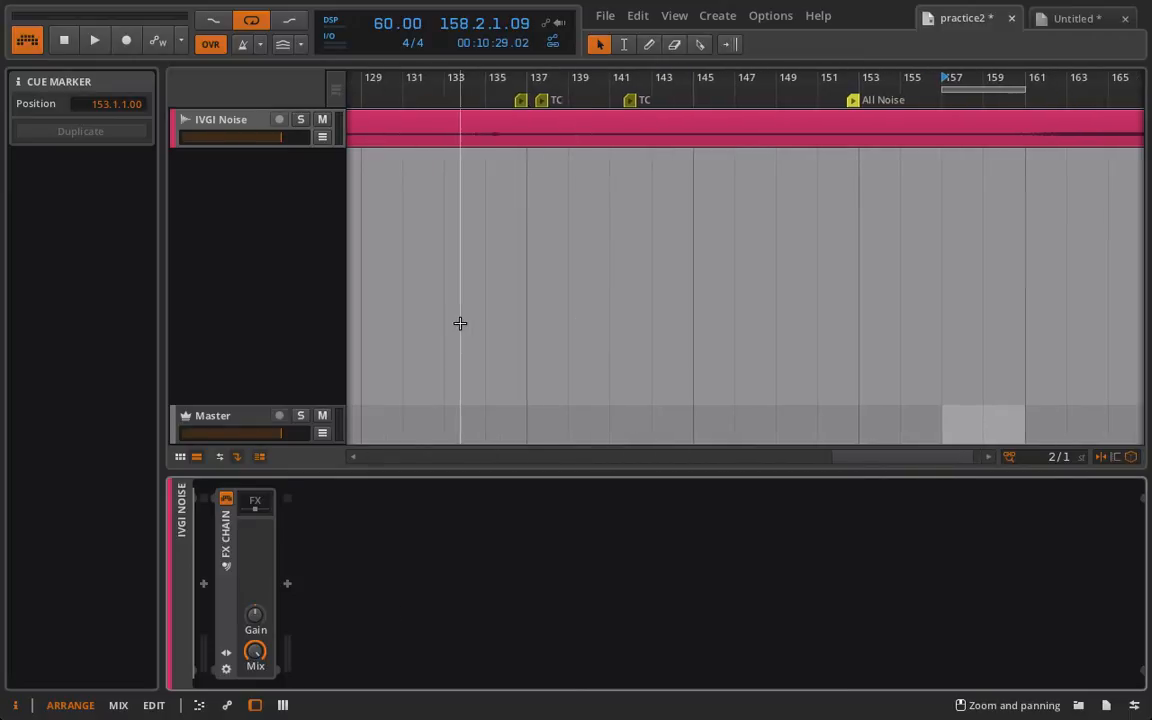
{"action": "scroll", "coordinate": [460, 323], "scroll_direction": "left", "scroll_amount": 5}
{"action": "scroll", "coordinate": [460, 323], "scroll_direction": "right", "scroll_amount": 5}
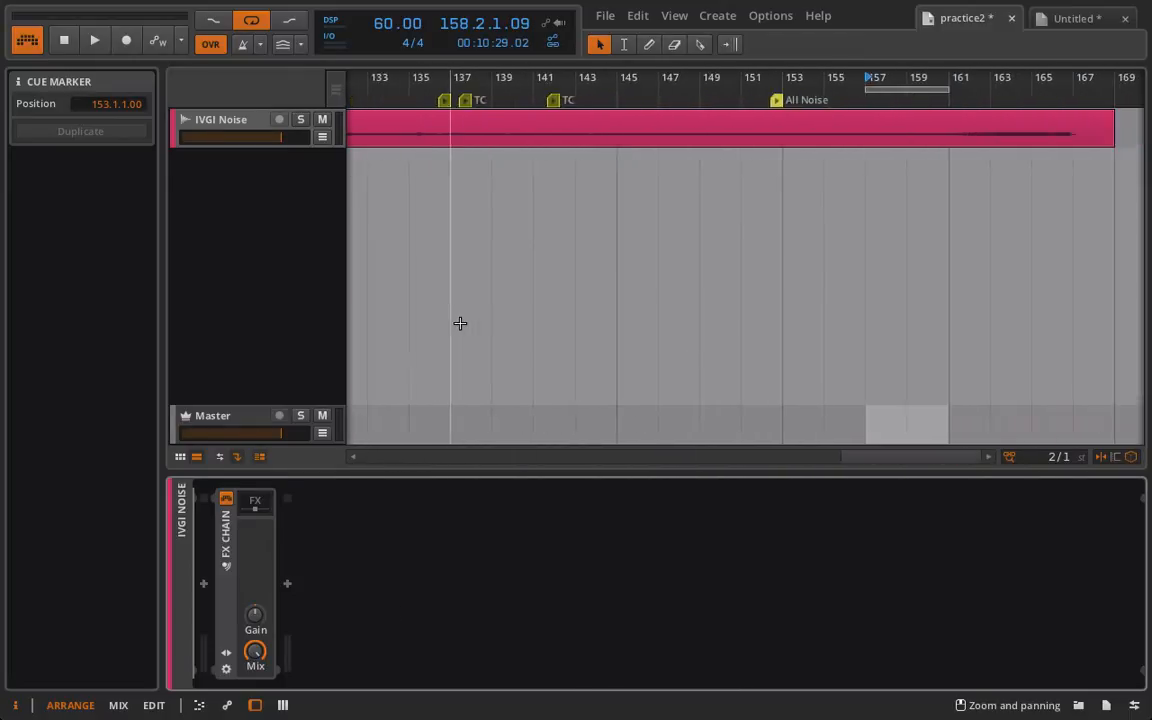
{"action": "scroll", "coordinate": [460, 323], "scroll_direction": "right", "scroll_amount": 10}
{"action": "scroll", "coordinate": [460, 323], "scroll_direction": "left", "scroll_amount": 12}
{"action": "scroll", "coordinate": [460, 323], "scroll_direction": "right", "scroll_amount": 7}
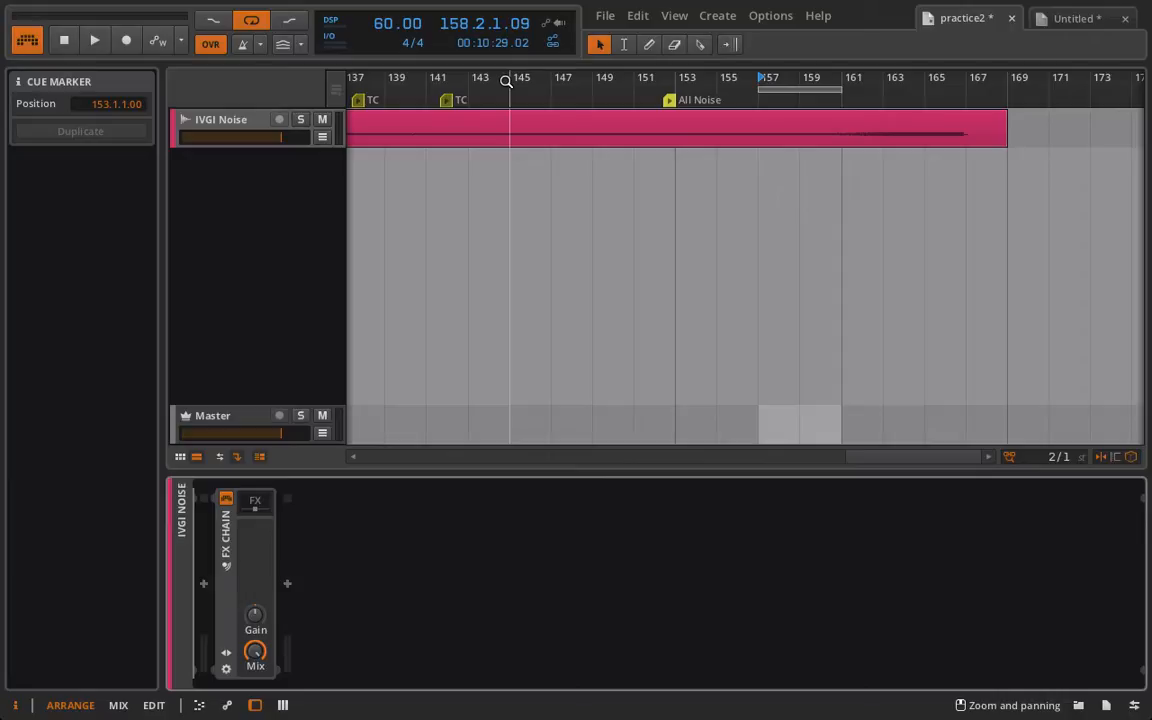
Inspect the devices nested inside the FX Chain and its LFO MOD on the IVGI Noise track.
{"action": "left_click", "coordinate": [257, 505]}
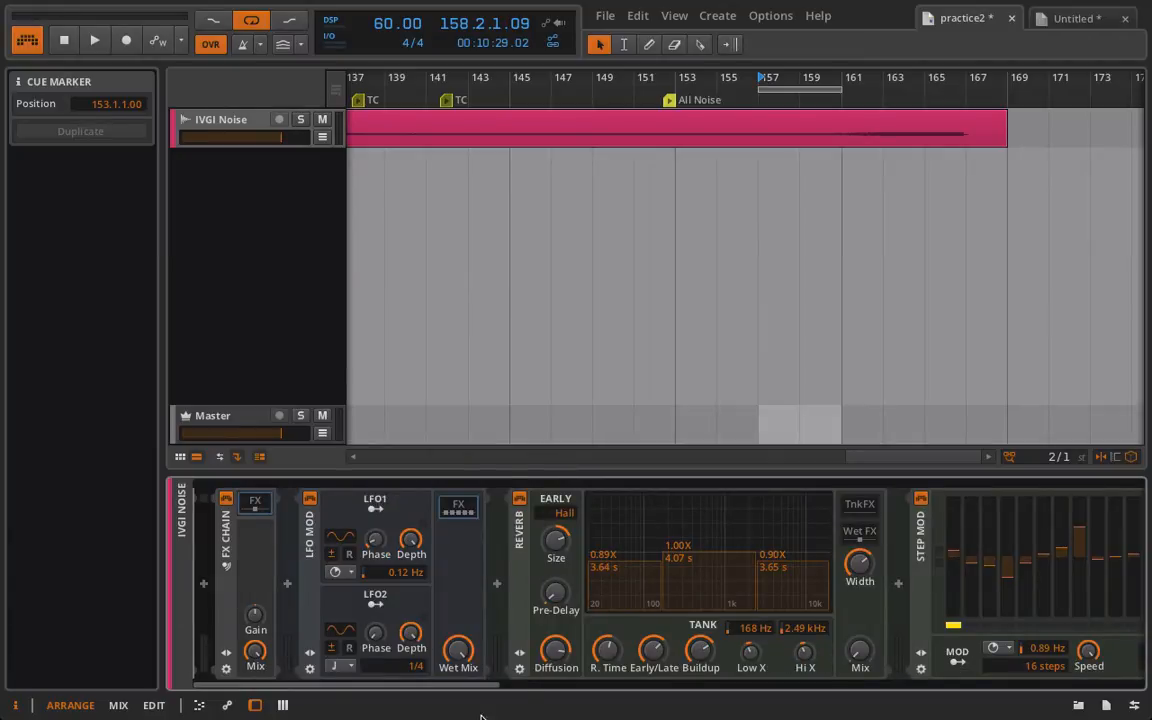
{"action": "left_click", "coordinate": [464, 512]}
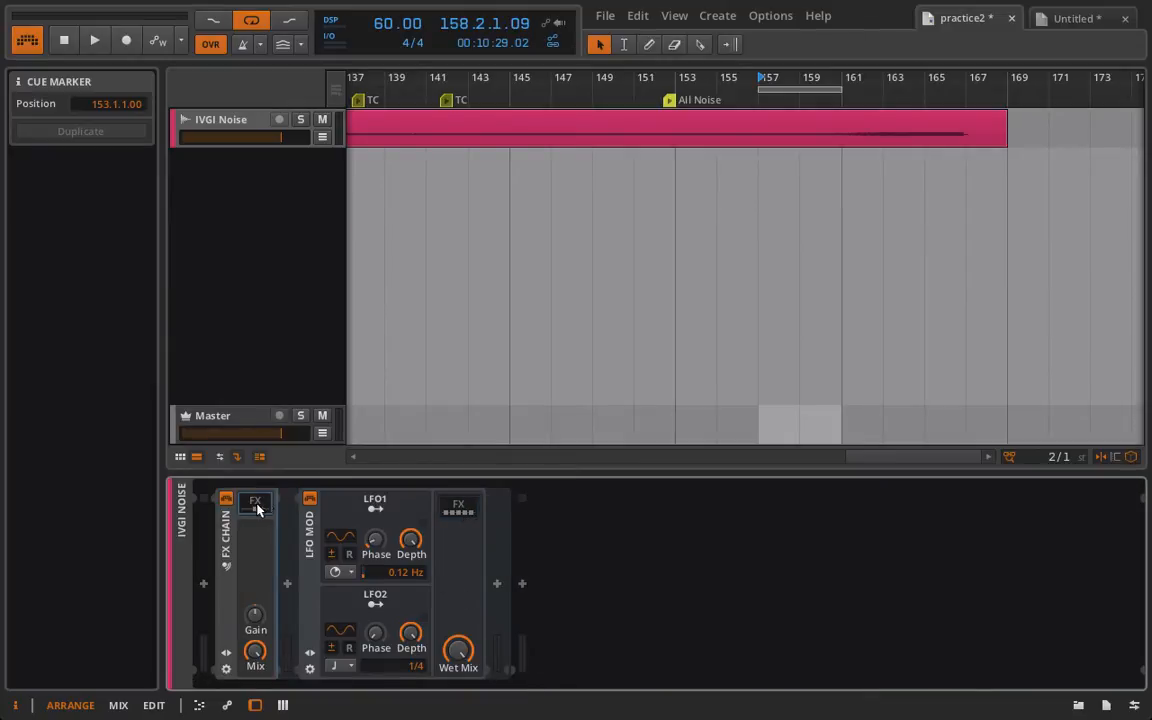
{"action": "left_click", "coordinate": [255, 503]}
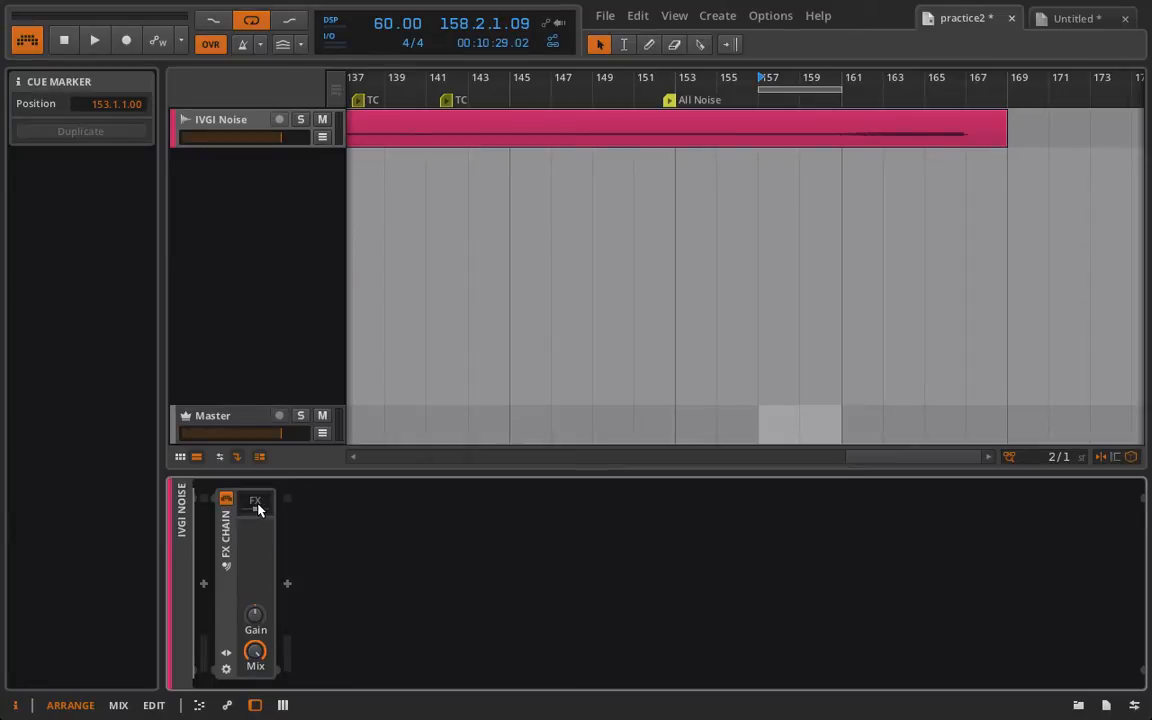
Start looped playback and expand the FX Chain, the LFO MOD's effects and the LFO MOD's macro controls.
{"action": "key", "text": "space"}
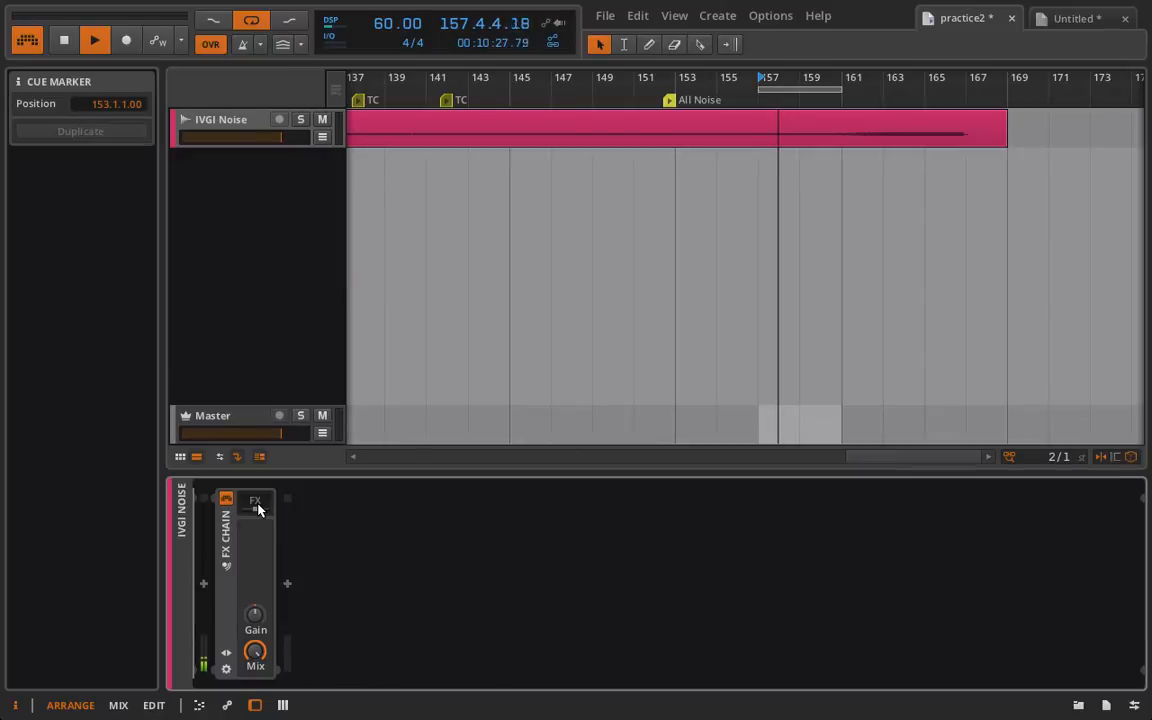
{"action": "left_click", "coordinate": [257, 509]}
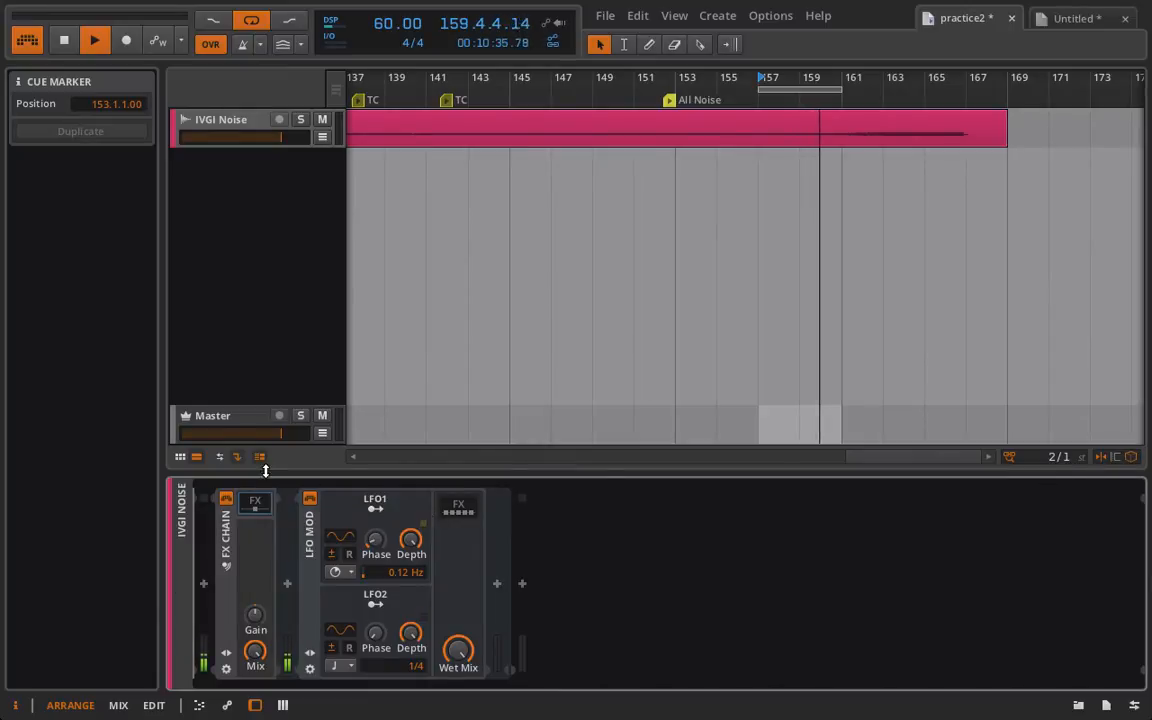
{"action": "left_click", "coordinate": [456, 508]}
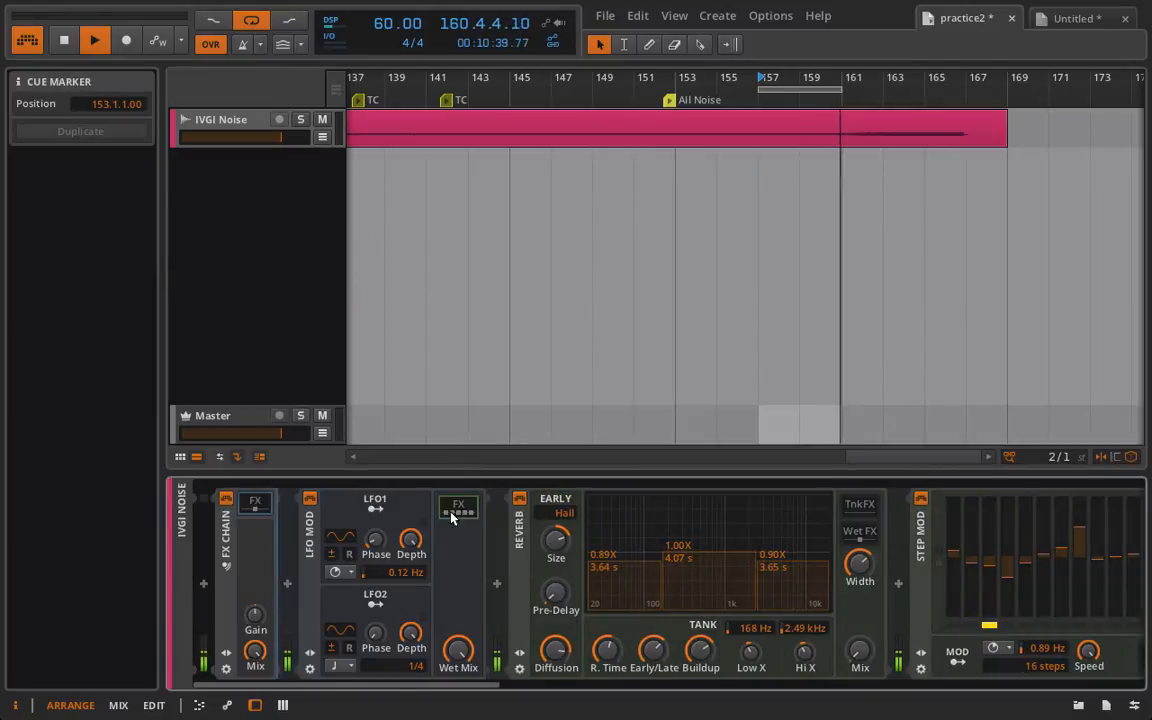
{"action": "left_click", "coordinate": [310, 652]}
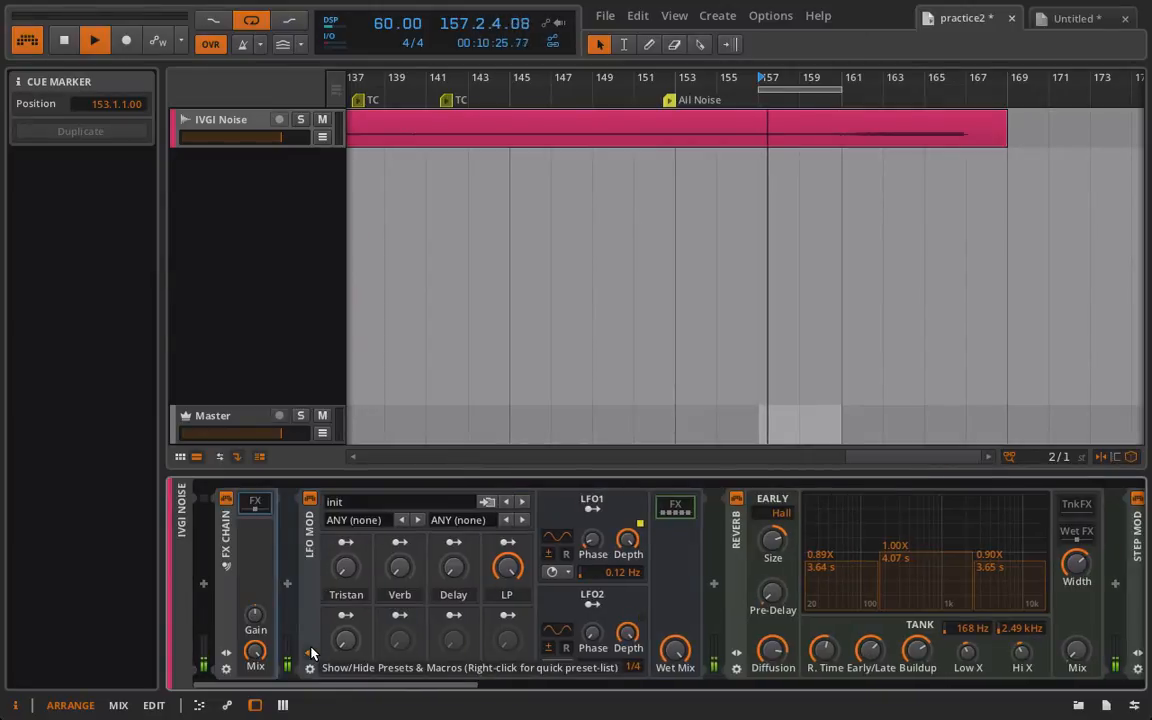
Try the LFO MOD's Verb macro at full and reset it to its default.
{"action": "scroll", "coordinate": [429, 645], "scroll_direction": "right", "scroll_amount": 3}
{"action": "scroll", "coordinate": [429, 645], "scroll_direction": "left", "scroll_amount": 2}
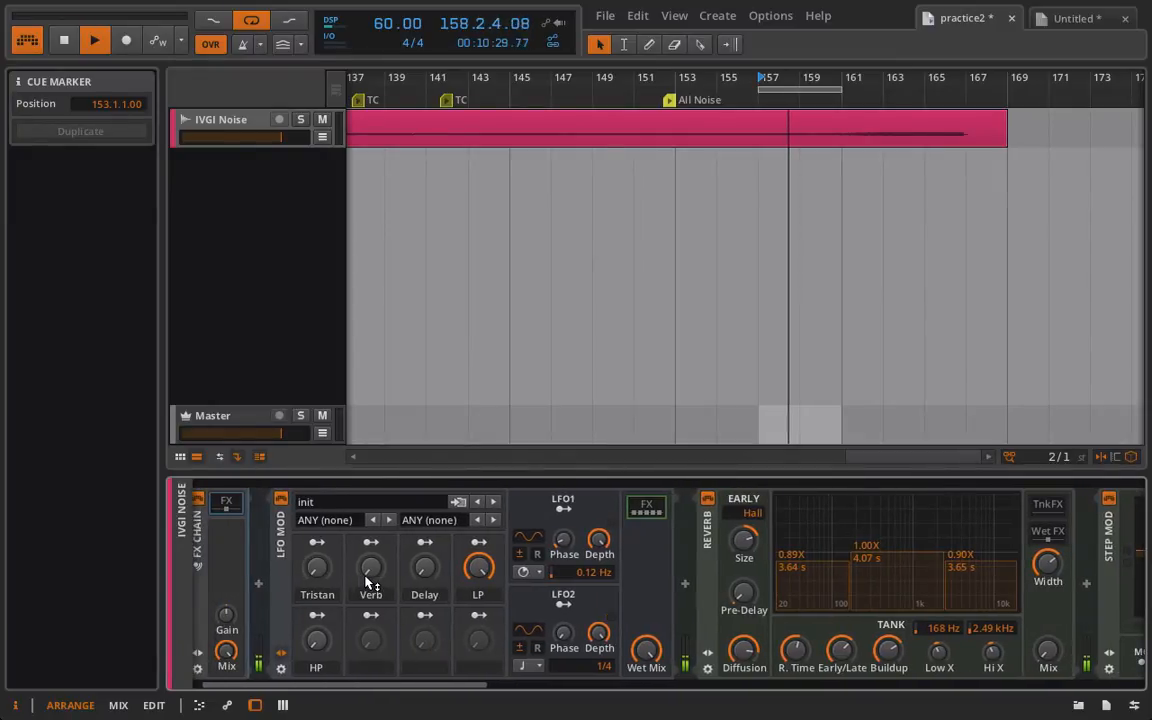
{"action": "mouse_move", "coordinate": [367, 582]}
{"action": "left_mouse_down"}
{"action": "mouse_move", "coordinate": [368, 555]}
{"action": "mouse_move", "coordinate": [368, 578]}
{"action": "left_mouse_up"}
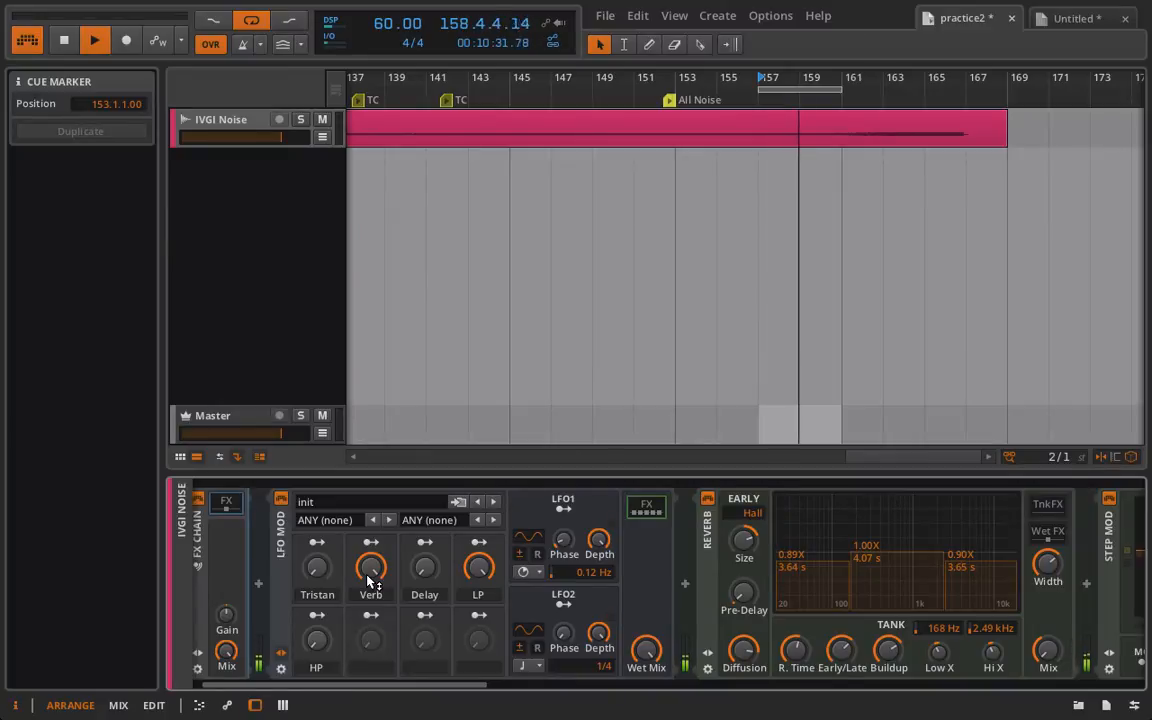
{"action": "double_click", "coordinate": [367, 576]}
Examine the LFO MOD's effects from the Reverb through Step Mod, Resonator Bank and both Ladder filters to Delay-2.
{"action": "scroll", "coordinate": [720, 550], "scroll_direction": "right", "scroll_amount": 6}
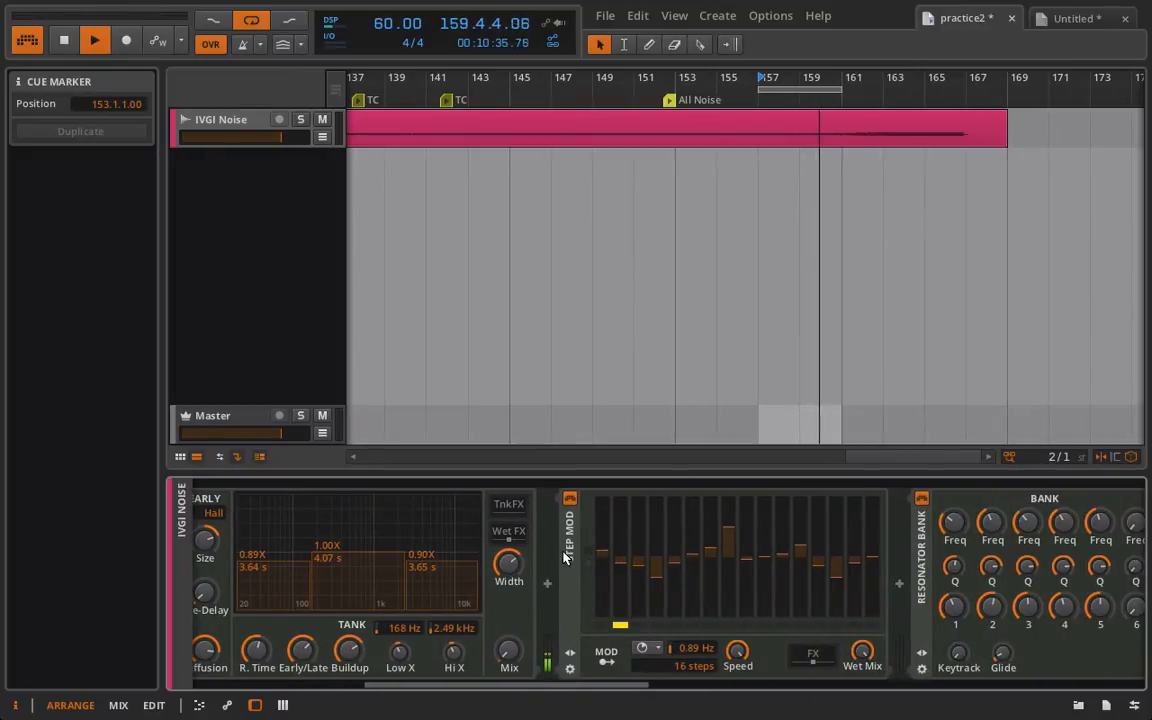
{"action": "scroll", "coordinate": [566, 553], "scroll_direction": "right", "scroll_amount": 3}
{"action": "scroll", "coordinate": [527, 558], "scroll_direction": "right", "scroll_amount": 5}
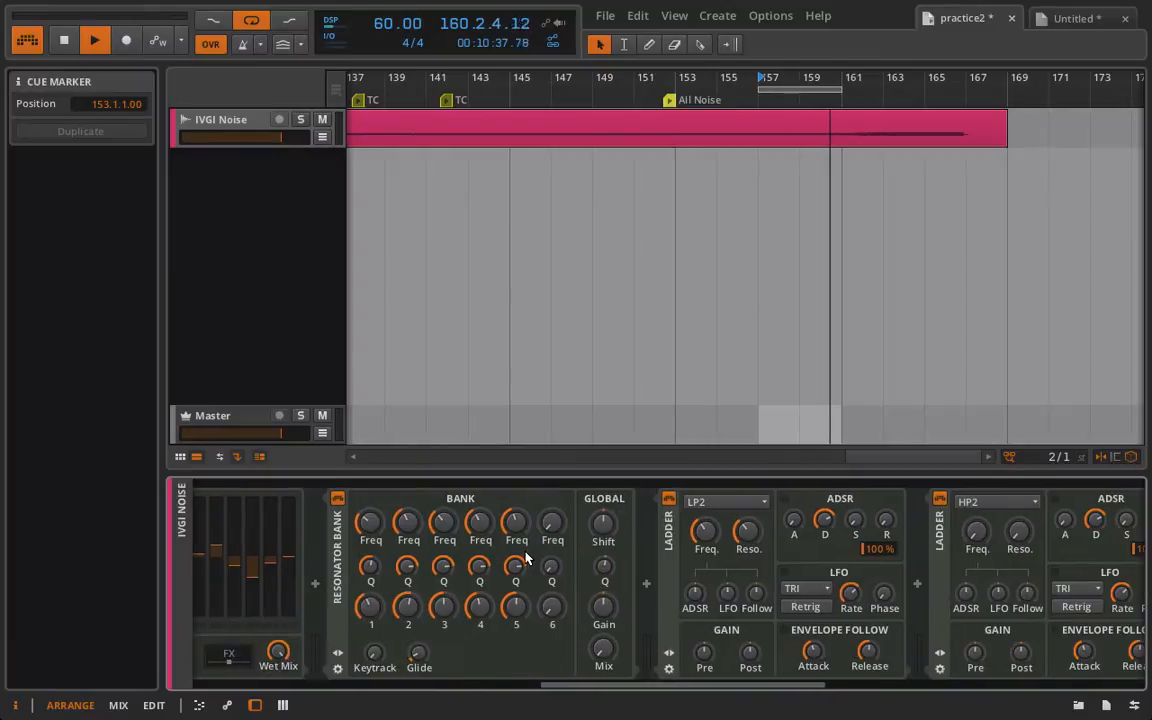
{"action": "scroll", "coordinate": [853, 588], "scroll_direction": "right", "scroll_amount": 2}
{"action": "scroll", "coordinate": [853, 588], "scroll_direction": "right", "scroll_amount": 8}
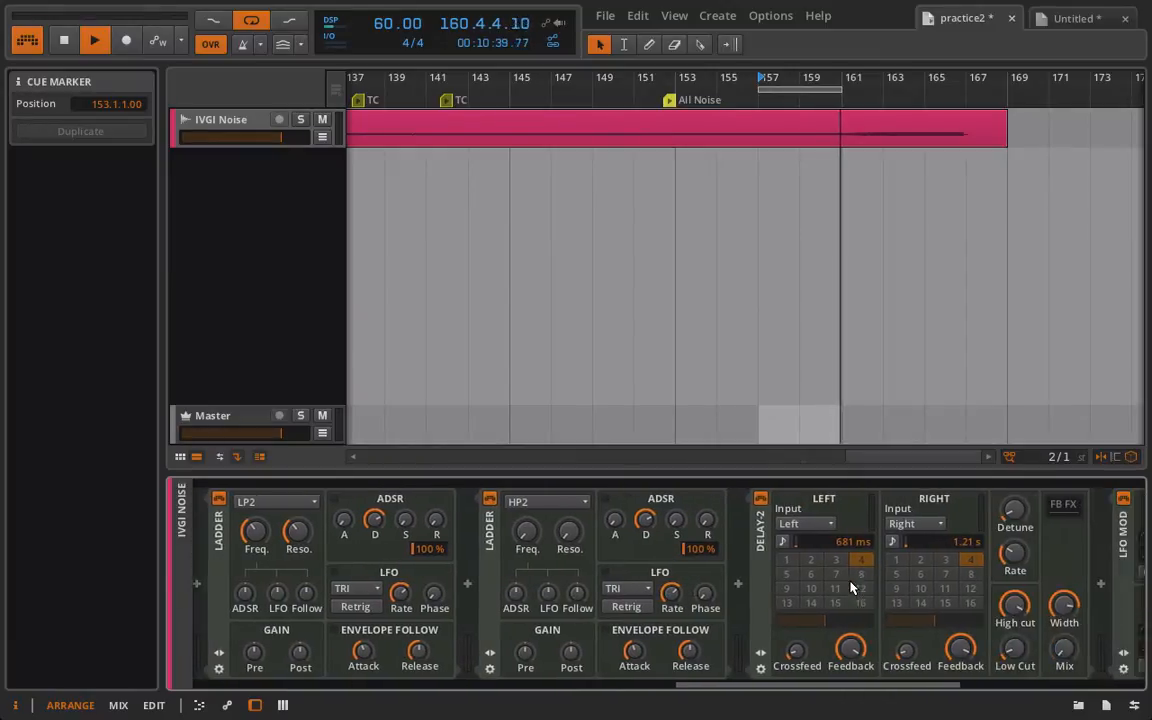
{"action": "scroll", "coordinate": [853, 588], "scroll_direction": "right", "scroll_amount": 4}
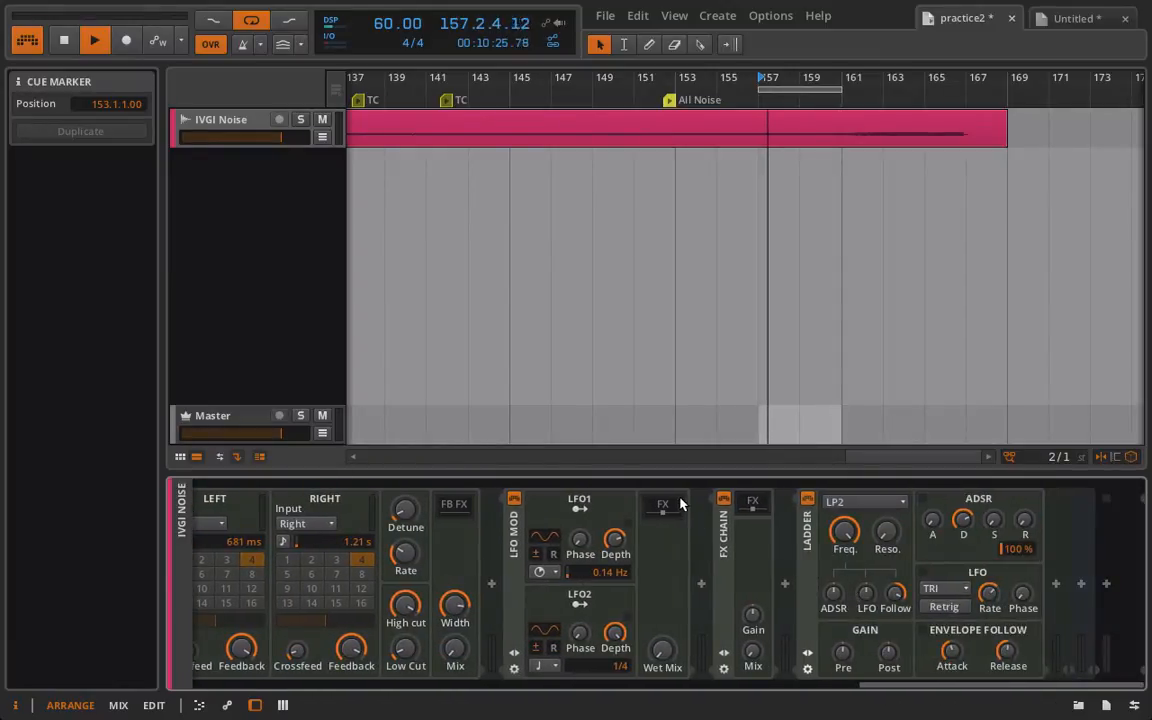
Inspect the effects nested in the FX Chain after Delay-2, down to the BP1 and BP2 Ladder filters.
{"action": "left_click", "coordinate": [662, 505]}
{"action": "left_click", "coordinate": [673, 503]}
{"action": "left_click", "coordinate": [763, 505]}
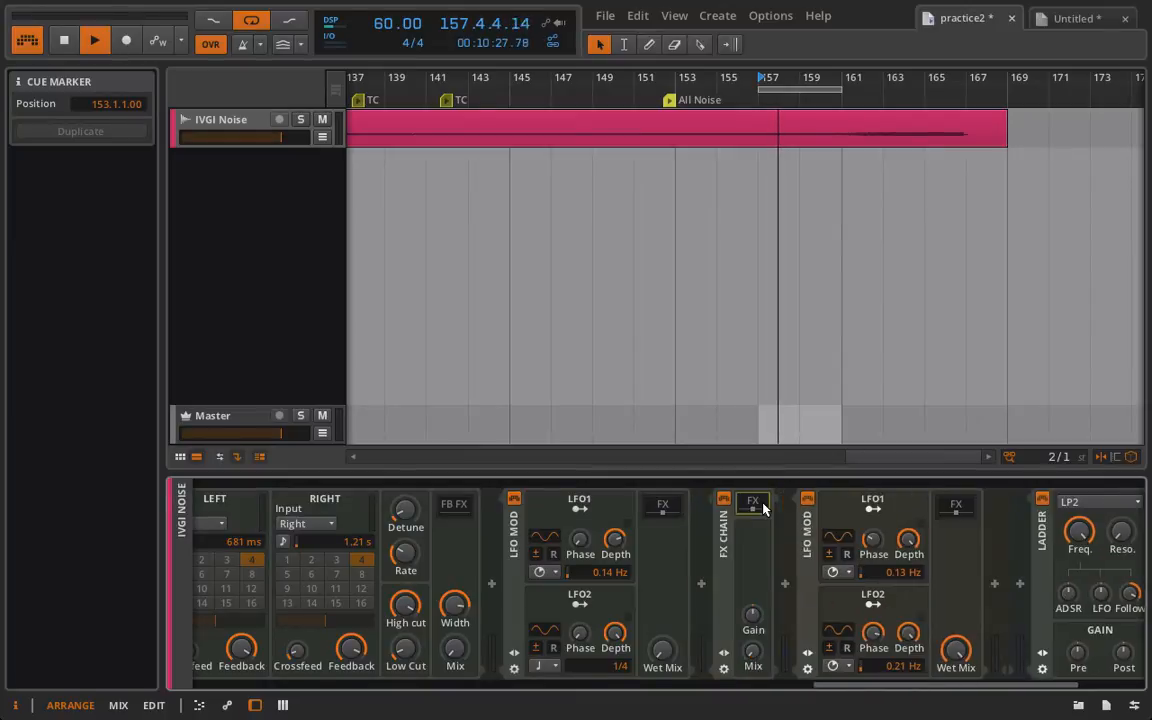
{"action": "scroll", "coordinate": [776, 564], "scroll_direction": "right", "scroll_amount": 3}
{"action": "left_click", "coordinate": [807, 505]}
{"action": "scroll", "coordinate": [812, 514], "scroll_direction": "right", "scroll_amount": 4}
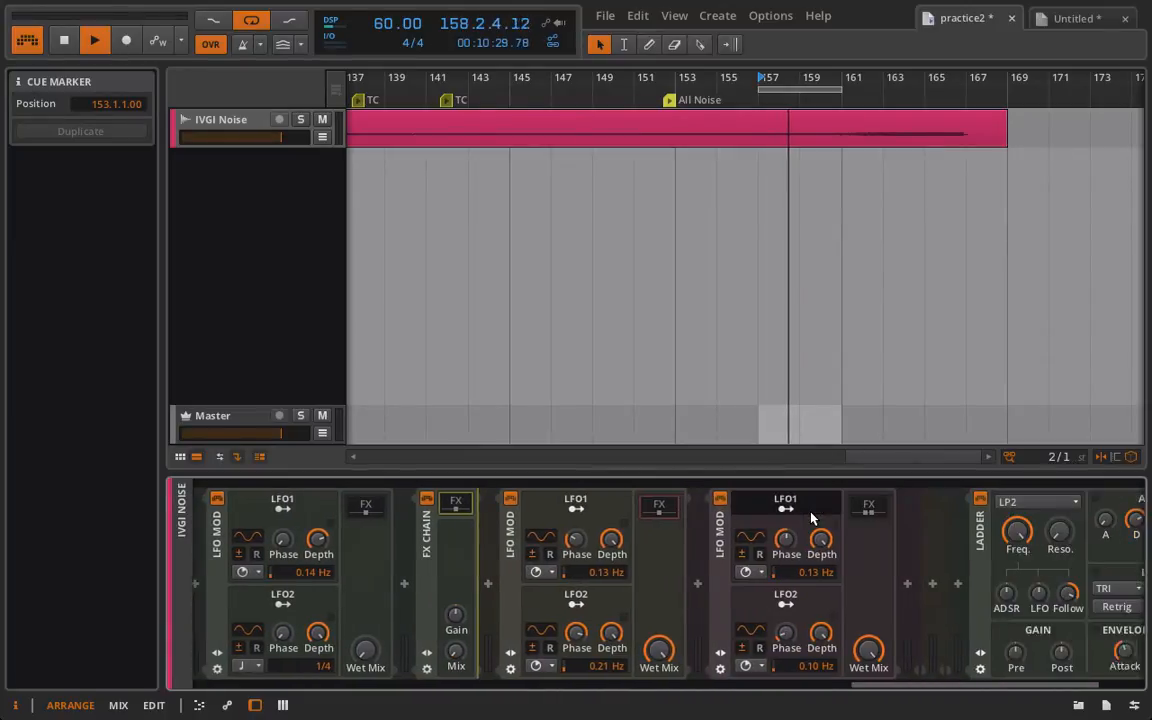
{"action": "scroll", "coordinate": [853, 517], "scroll_direction": "right", "scroll_amount": 8}
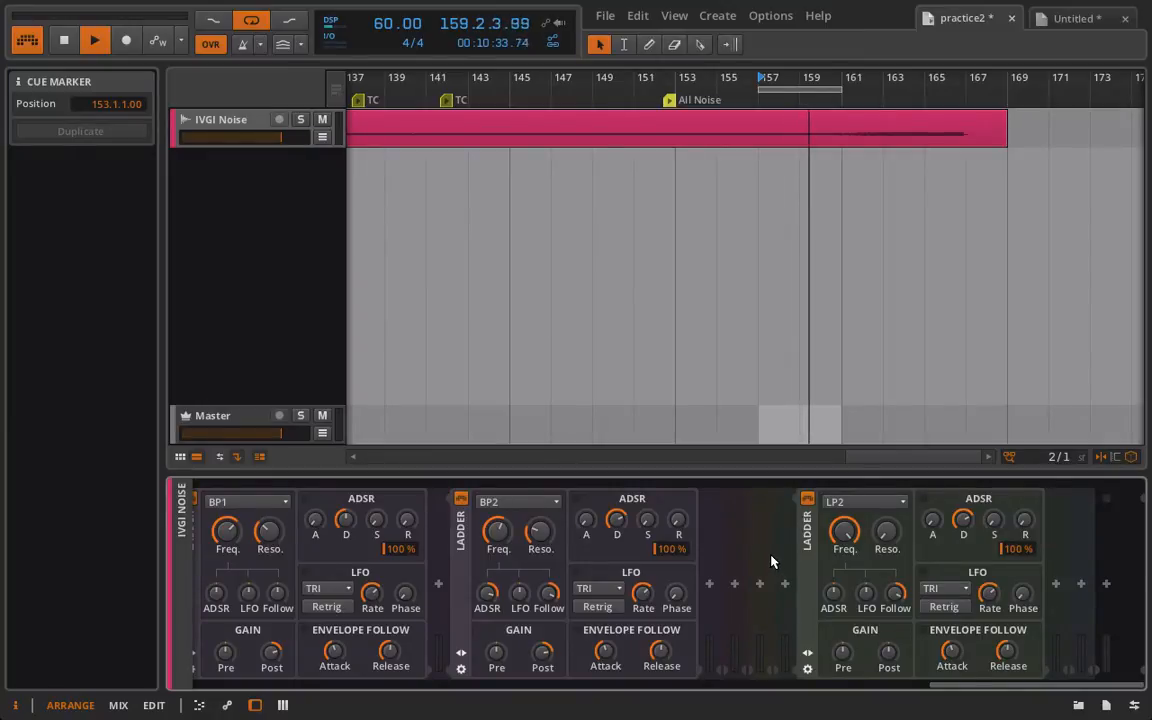
Collapse the effects nested in the FX Chain after Delay-2 and return to the first LFO MOD's macros.
{"action": "scroll", "coordinate": [771, 558], "scroll_direction": "left", "scroll_amount": 8}
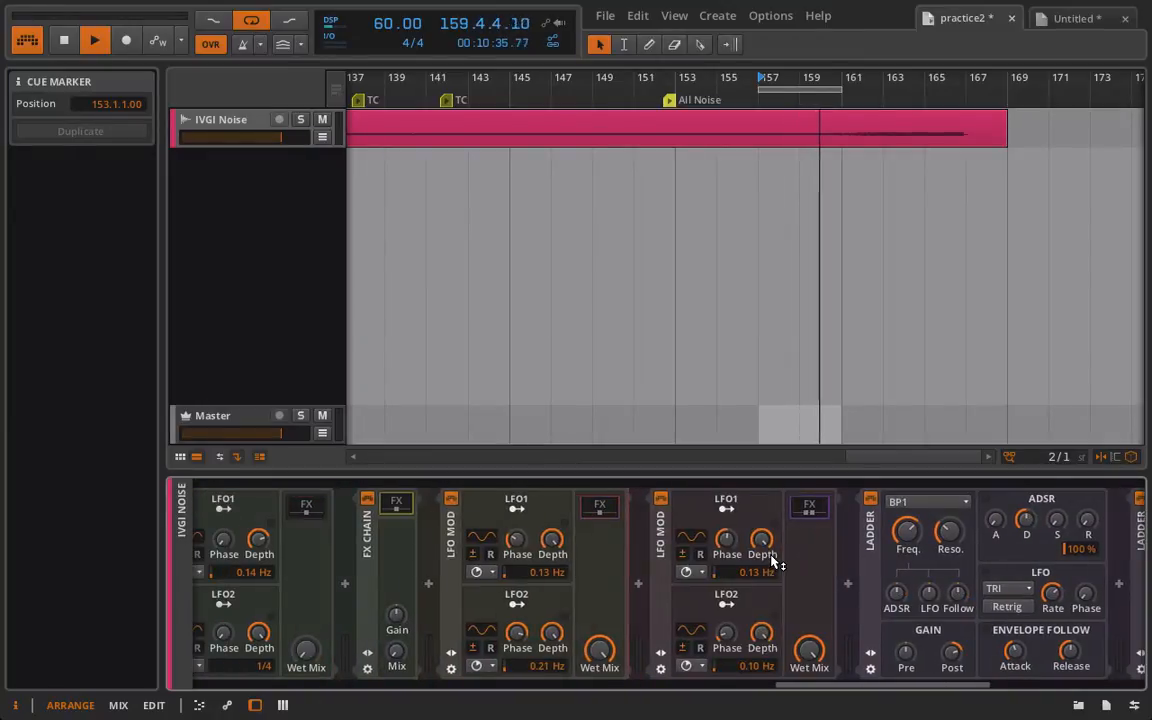
{"action": "left_click", "coordinate": [600, 512]}
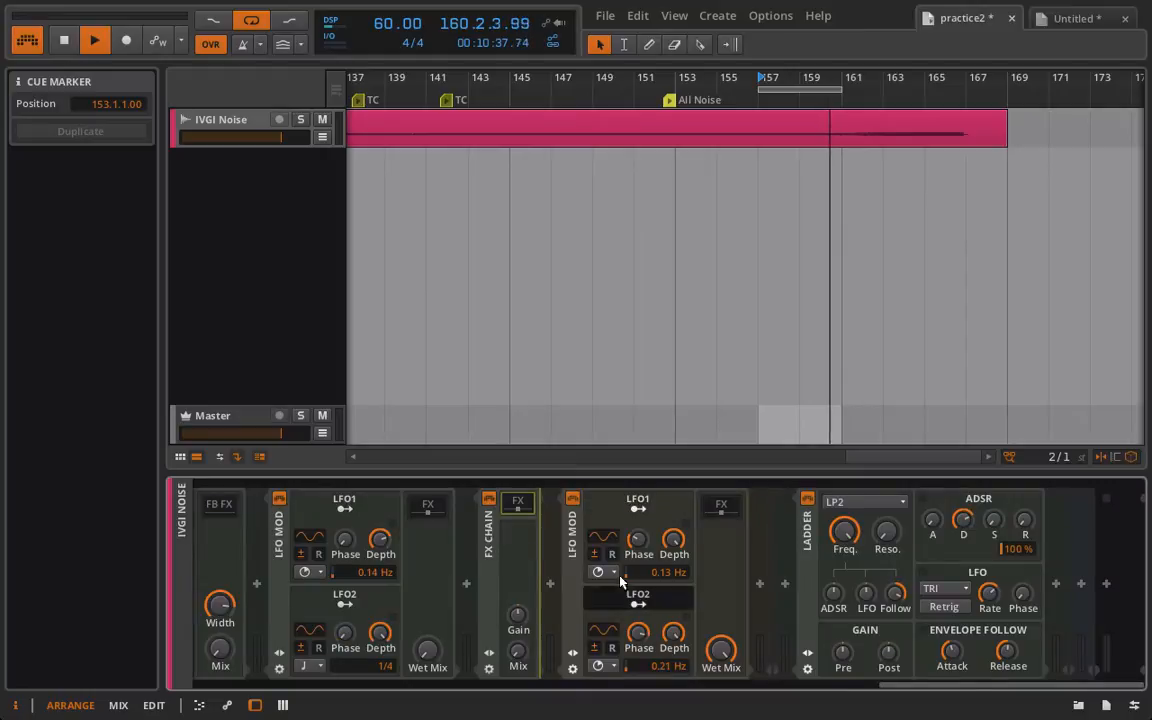
{"action": "left_click", "coordinate": [512, 510]}
{"action": "scroll", "coordinate": [828, 574], "scroll_direction": "left", "scroll_amount": 15}
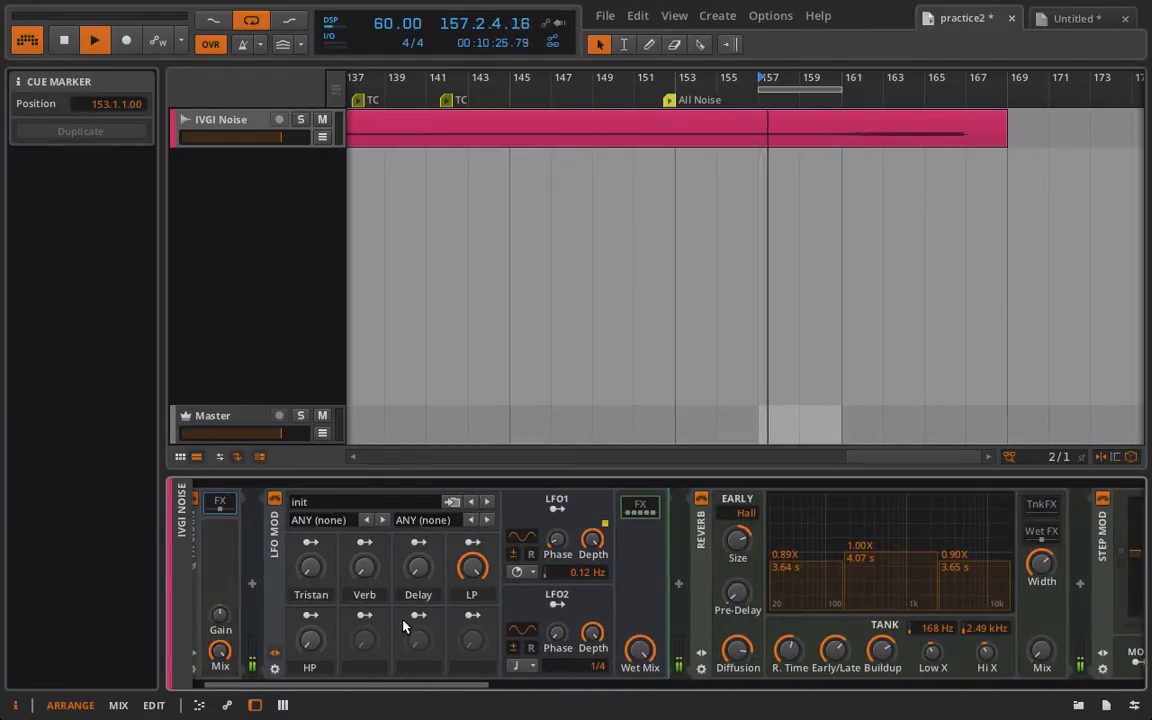
{"action": "scroll", "coordinate": [362, 670], "scroll_direction": "left", "scroll_amount": 1}
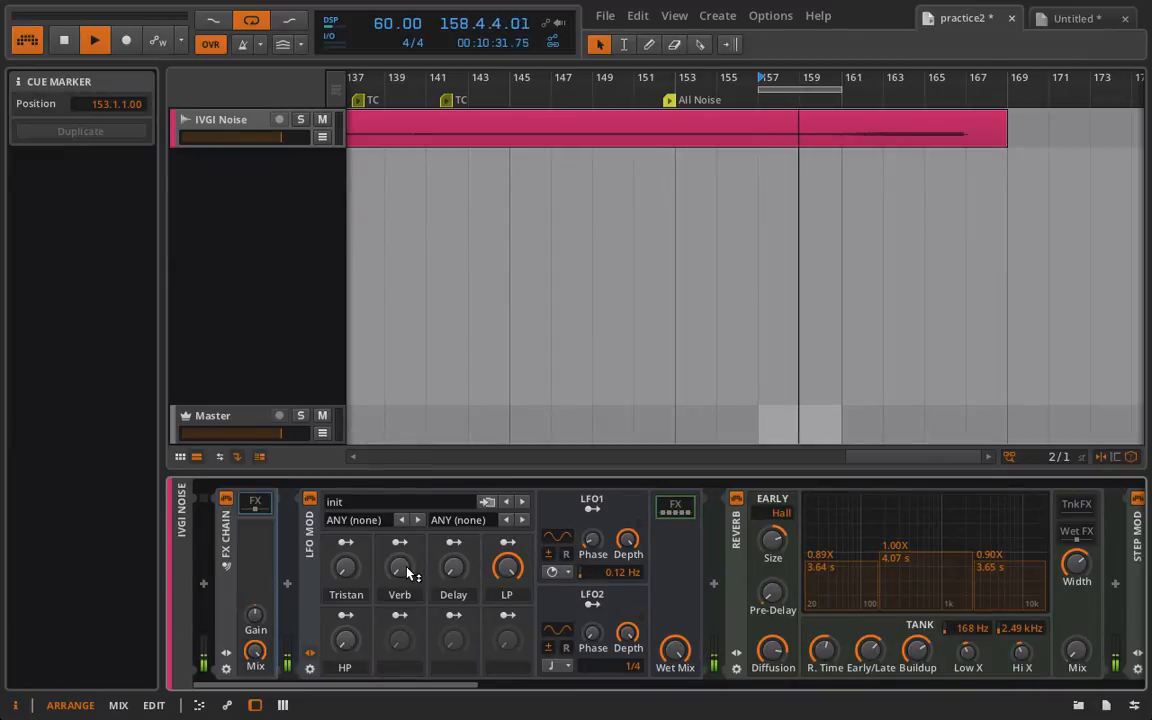
Try raising the Mix of the FX Chain before the last LP2 Ladder to 55 % and recheck its nested effects.
{"action": "scroll", "coordinate": [407, 573], "scroll_direction": "right", "scroll_amount": 5}
{"action": "scroll", "coordinate": [407, 573], "scroll_direction": "right", "scroll_amount": 10}
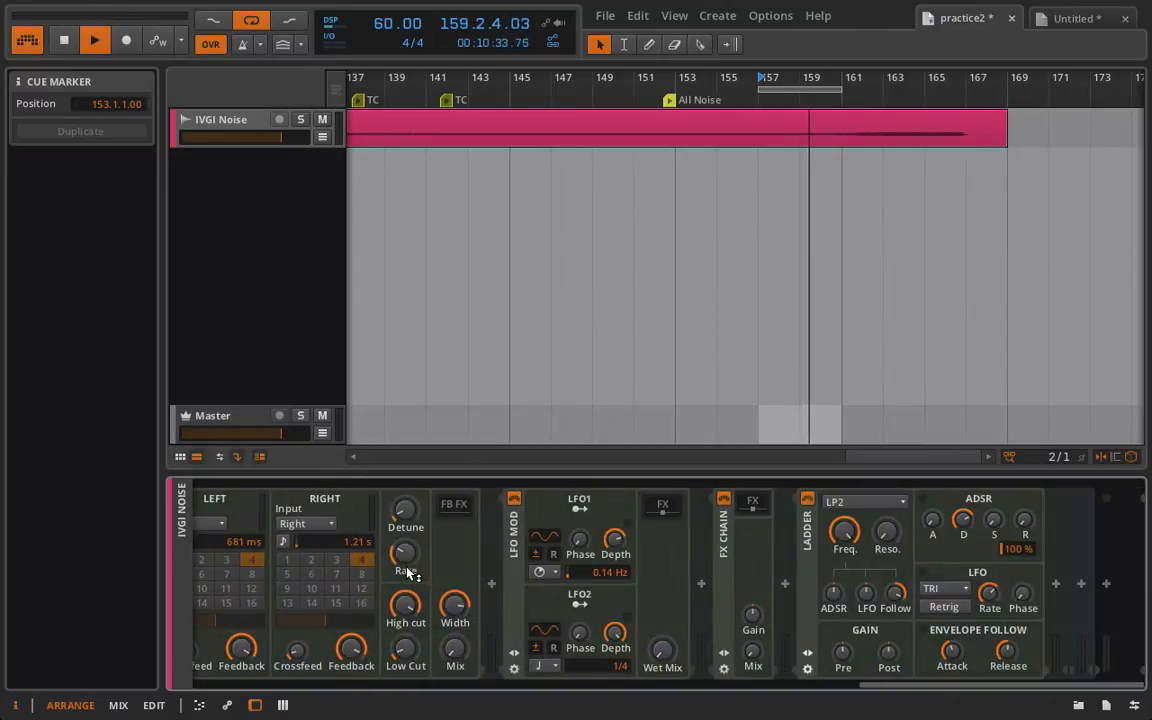
{"action": "mouse_move", "coordinate": [842, 541]}
{"action": "left_mouse_down"}
{"action": "mouse_move", "coordinate": [842, 630]}
{"action": "mouse_move", "coordinate": [842, 535]}
{"action": "left_mouse_up"}
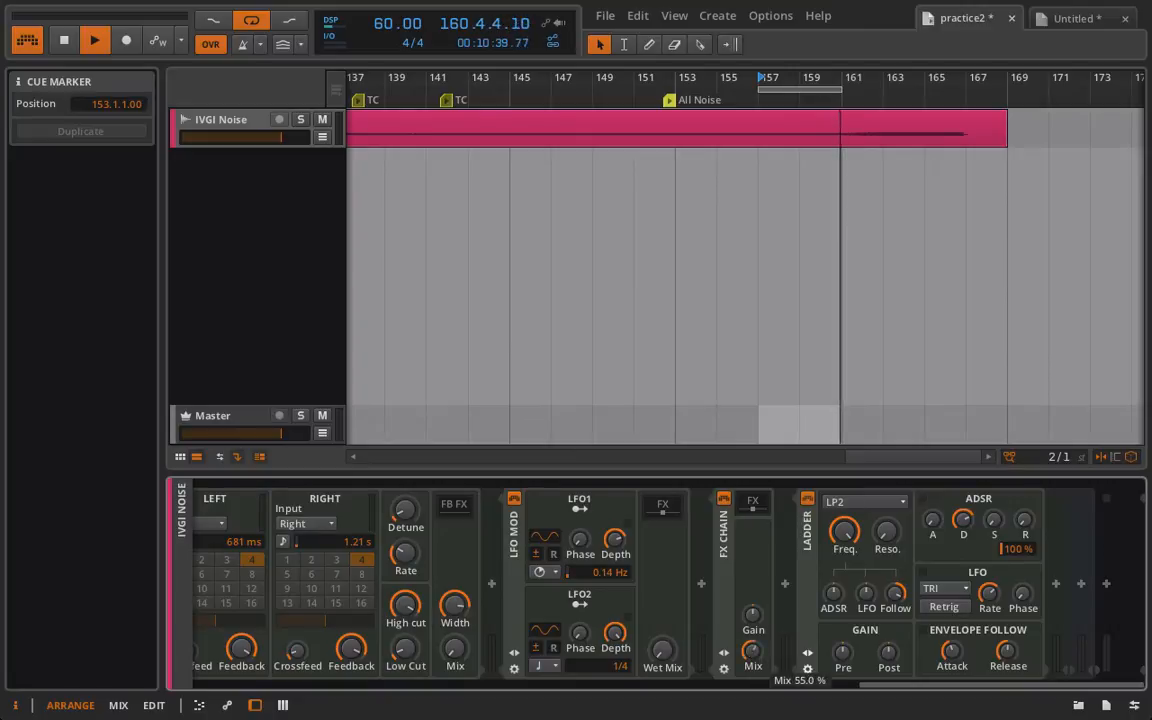
{"action": "scroll", "coordinate": [755, 651], "scroll_direction": "left", "scroll_amount": 8}
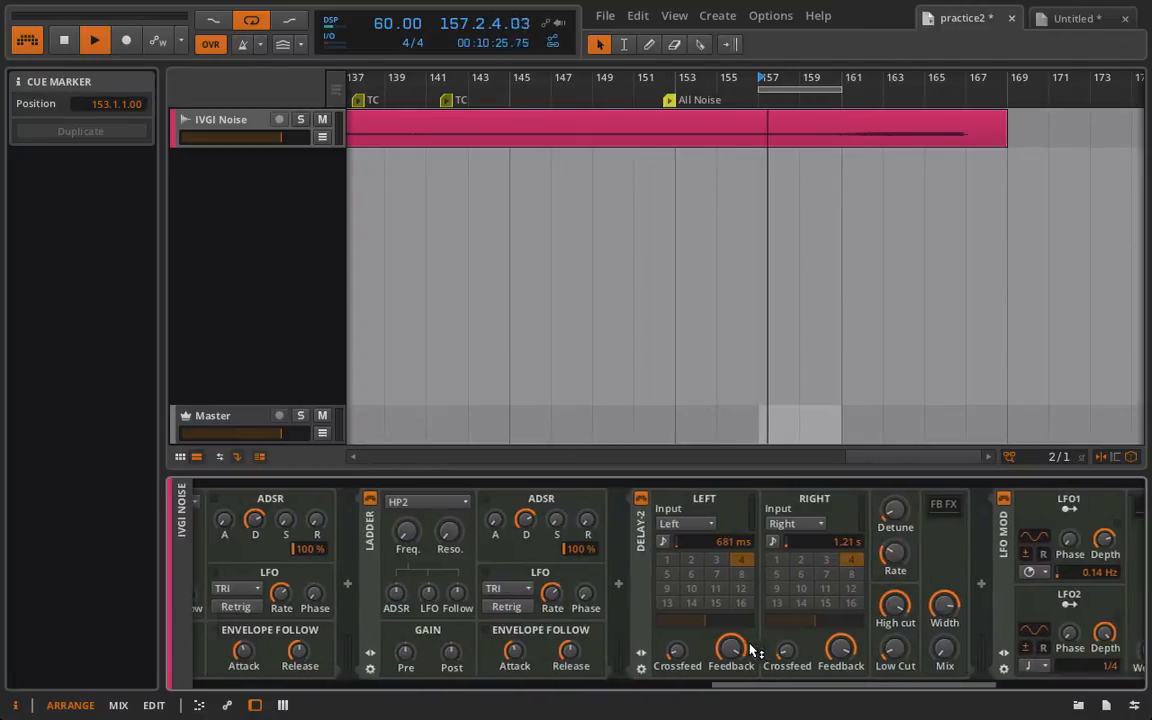
{"action": "scroll", "coordinate": [755, 651], "scroll_direction": "right", "scroll_amount": 5}
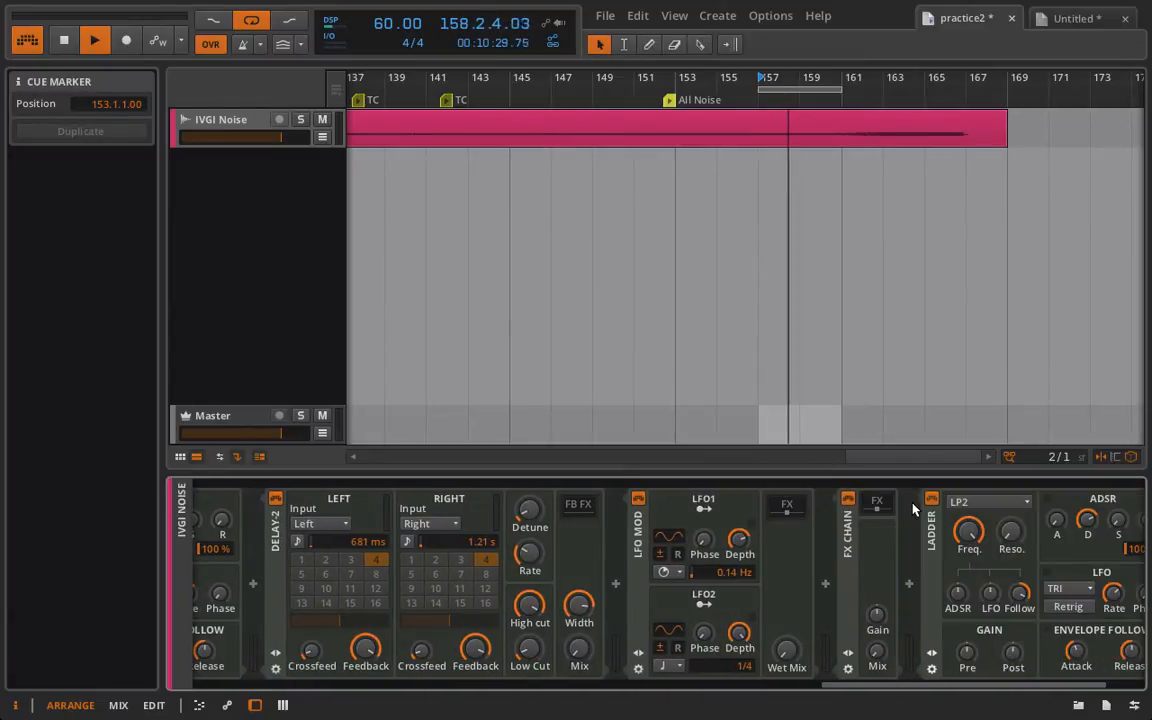
{"action": "left_click", "coordinate": [879, 503]}
{"action": "left_click", "coordinate": [879, 503]}
Expand the Step Mod's effects and the LFO MOD nested inside it to show the FX Layer.
{"action": "scroll", "coordinate": [781, 535], "scroll_direction": "left", "scroll_amount": 10}
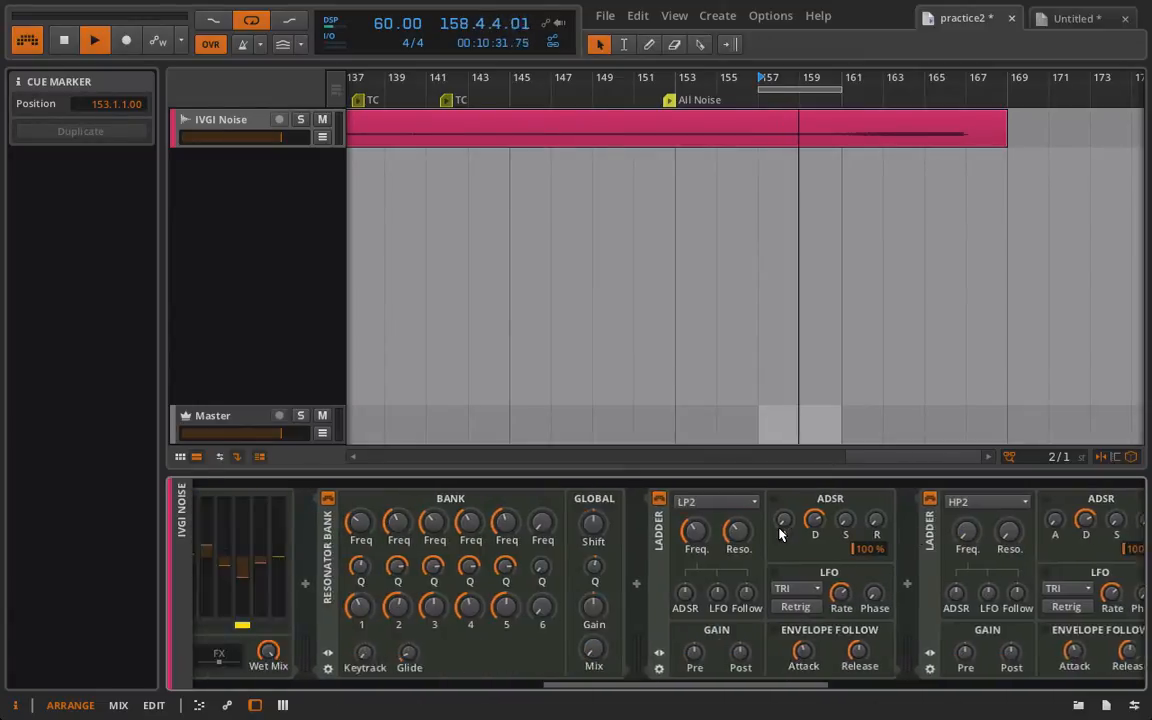
{"action": "scroll", "coordinate": [781, 535], "scroll_direction": "left", "scroll_amount": 3}
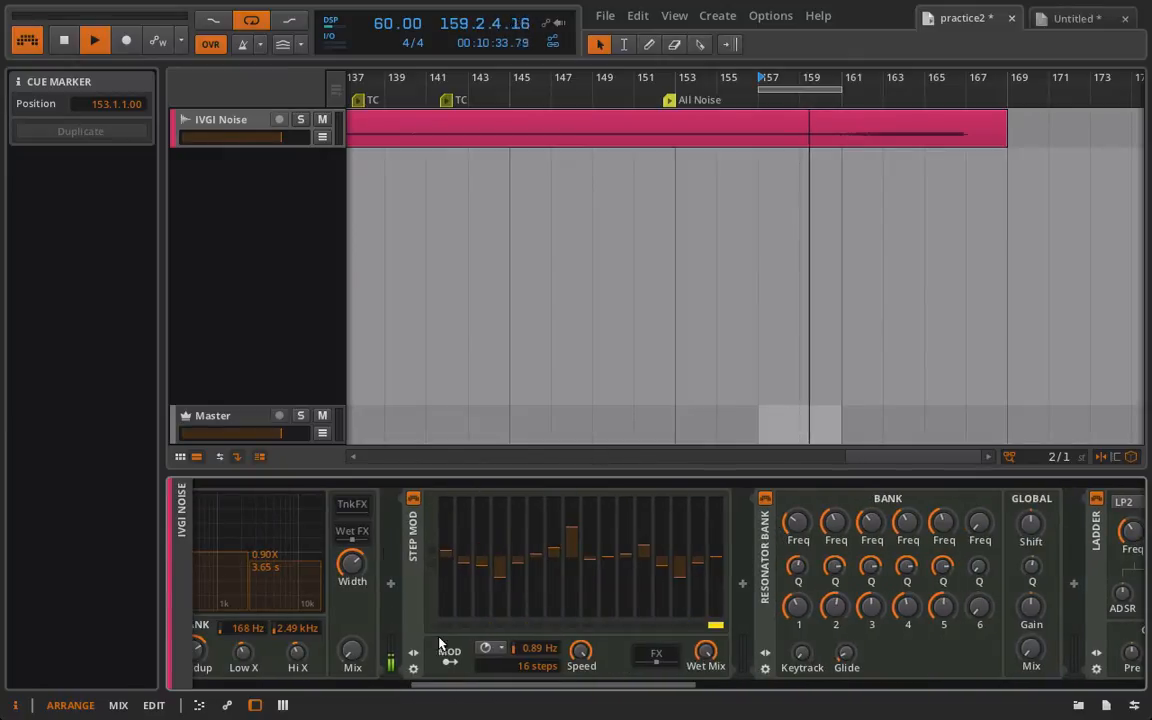
{"action": "left_click", "coordinate": [660, 662]}
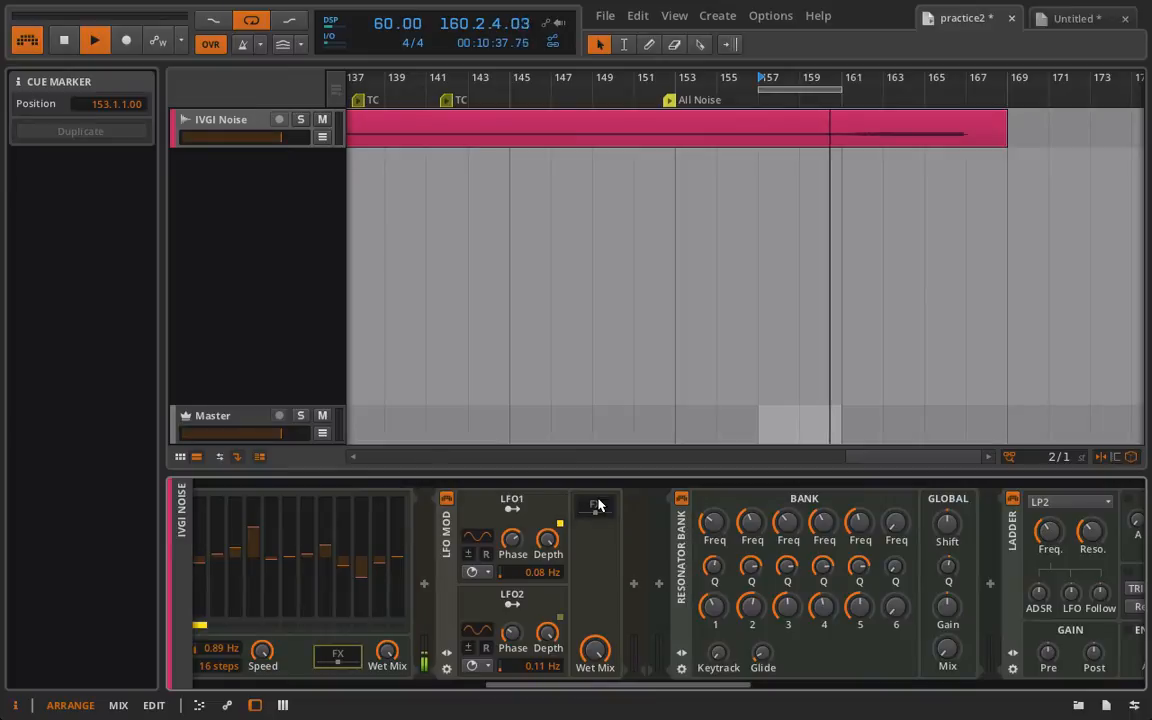
{"action": "left_click", "coordinate": [596, 505]}
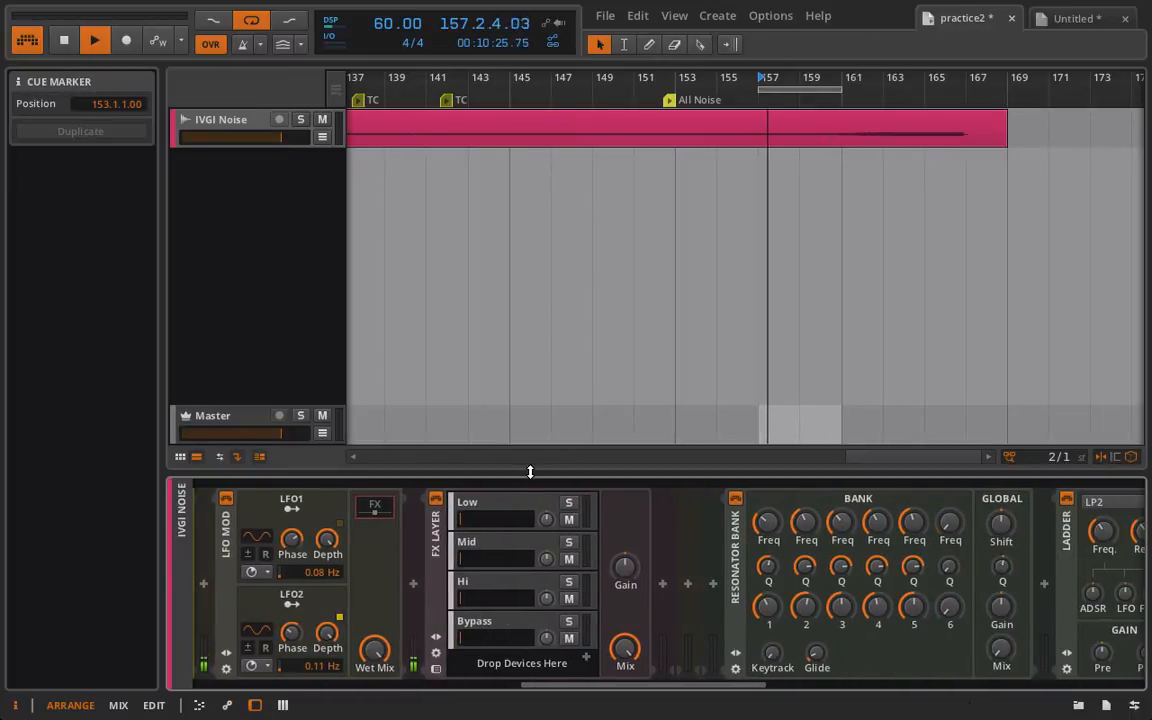
{"action": "left_click", "coordinate": [227, 652]}
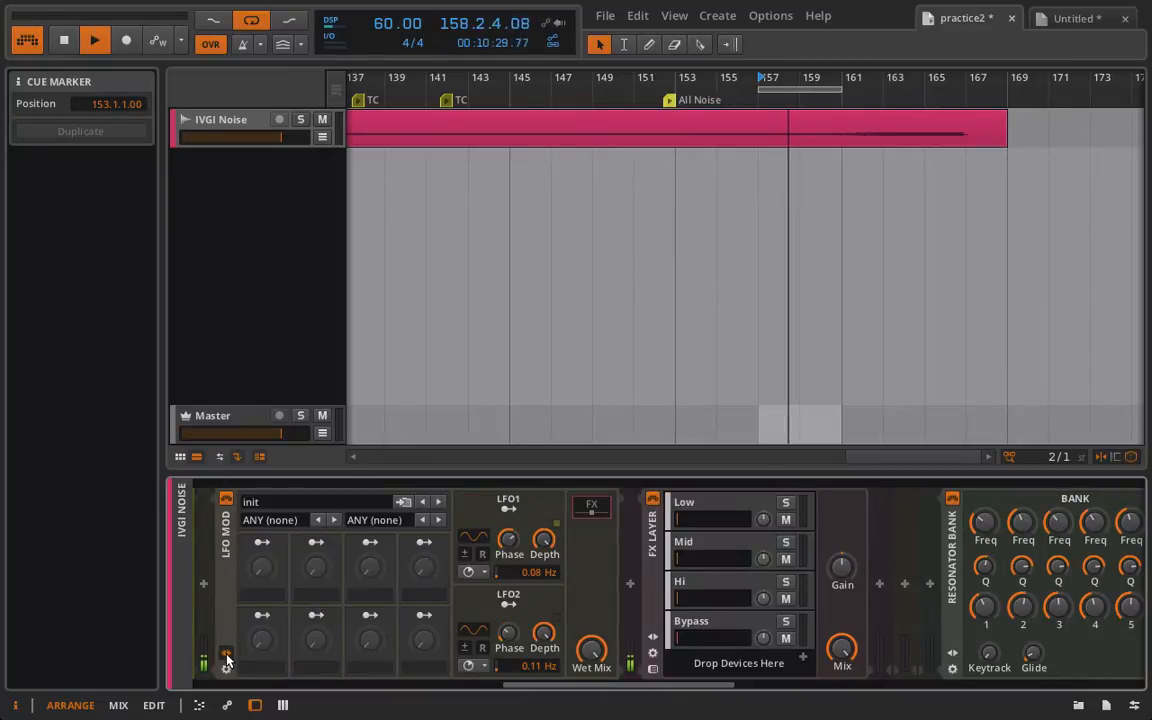
{"action": "left_click", "coordinate": [227, 652]}
Show the FX Layer's macros and raise its Bypass macro to full.
{"action": "left_click", "coordinate": [436, 636]}
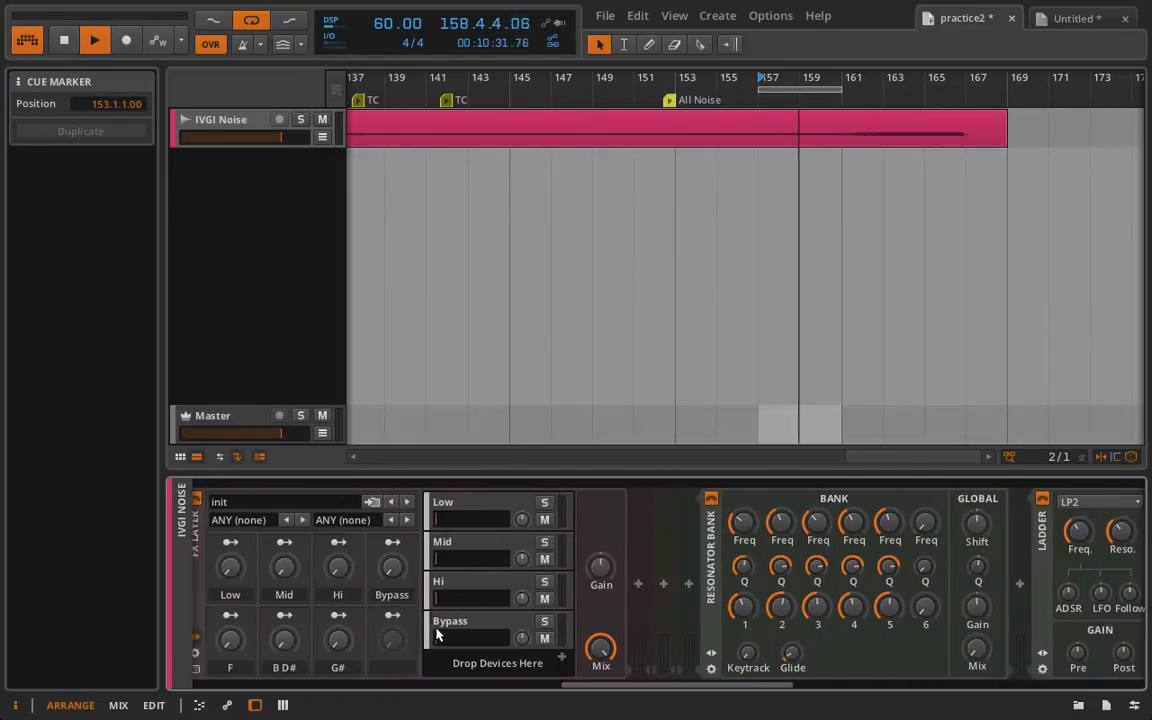
{"action": "scroll", "coordinate": [349, 549], "scroll_direction": "up", "scroll_amount": 1}
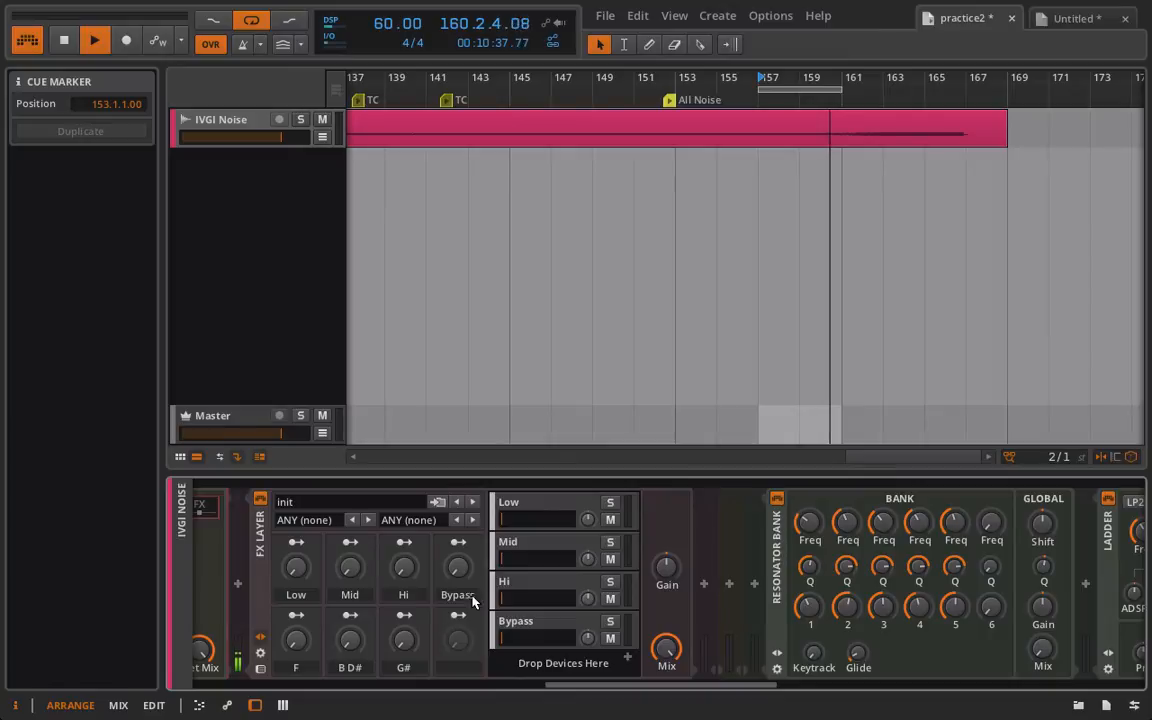
{"action": "left_click_drag", "start_coordinate": [457, 576], "coordinate": [457, 496]}
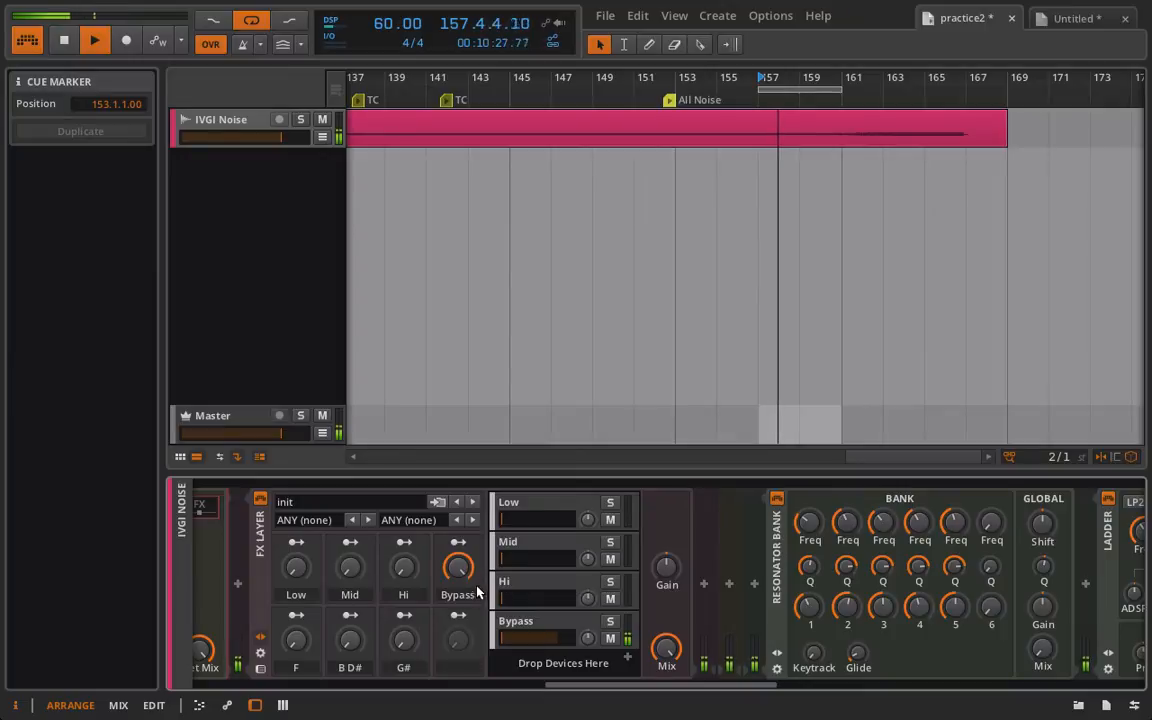
Open the FX Layer's Bypass layer to show its nested Tool device and look back over the earlier effects.
{"action": "left_click", "coordinate": [525, 622]}
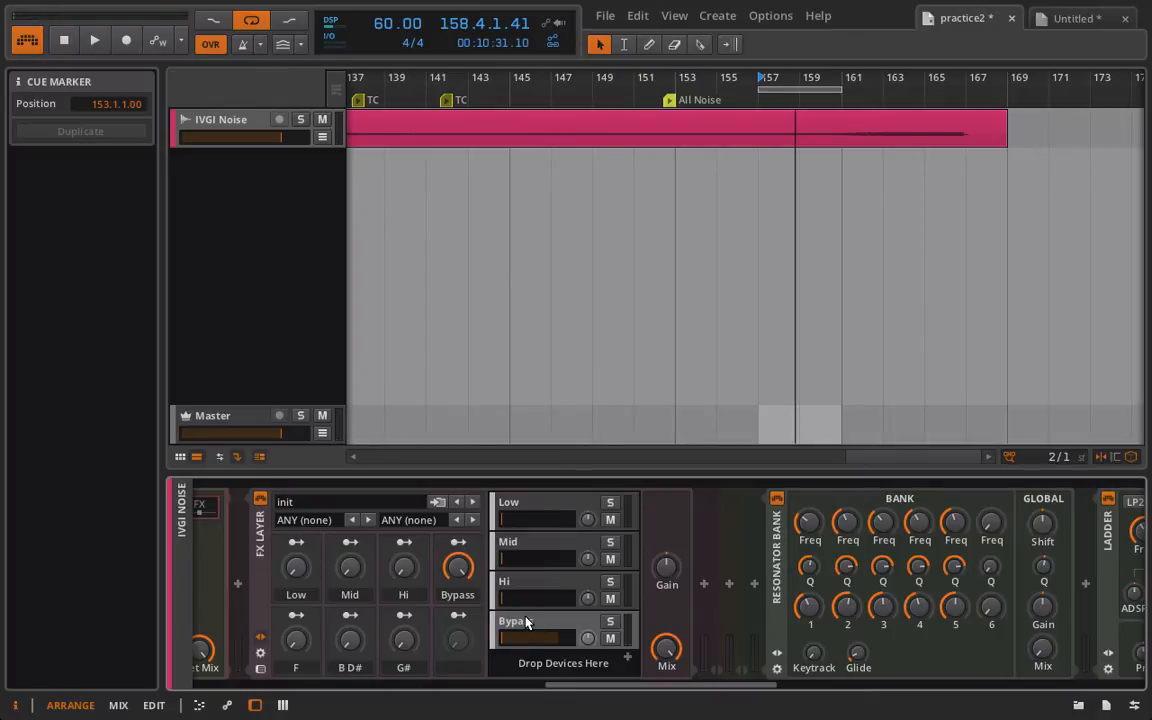
{"action": "left_click", "coordinate": [525, 622]}
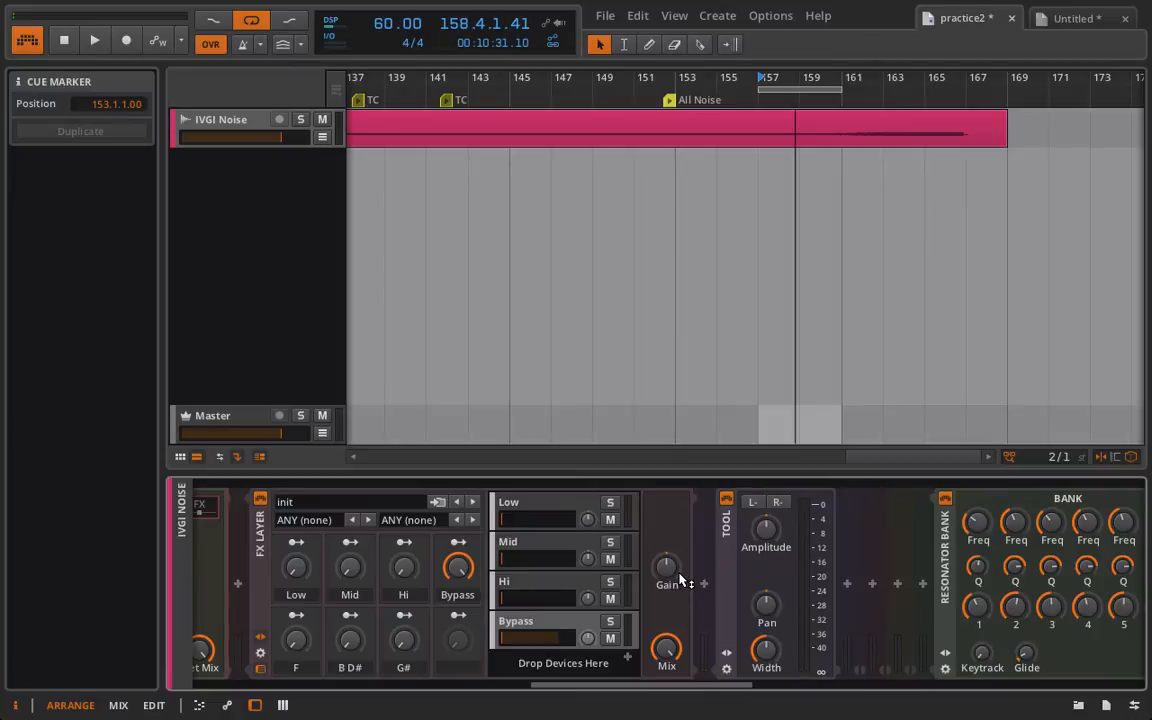
{"action": "scroll", "coordinate": [680, 580], "scroll_direction": "up", "scroll_amount": 10}
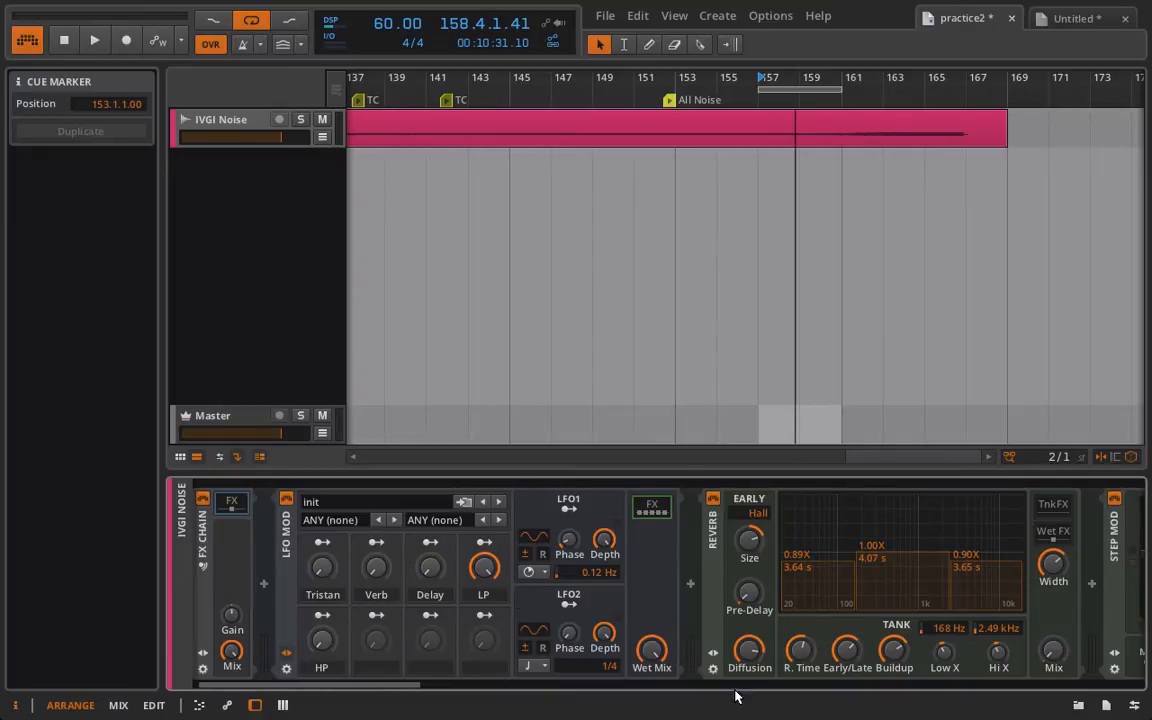
{"action": "scroll", "coordinate": [681, 507], "scroll_direction": "down", "scroll_amount": 5}
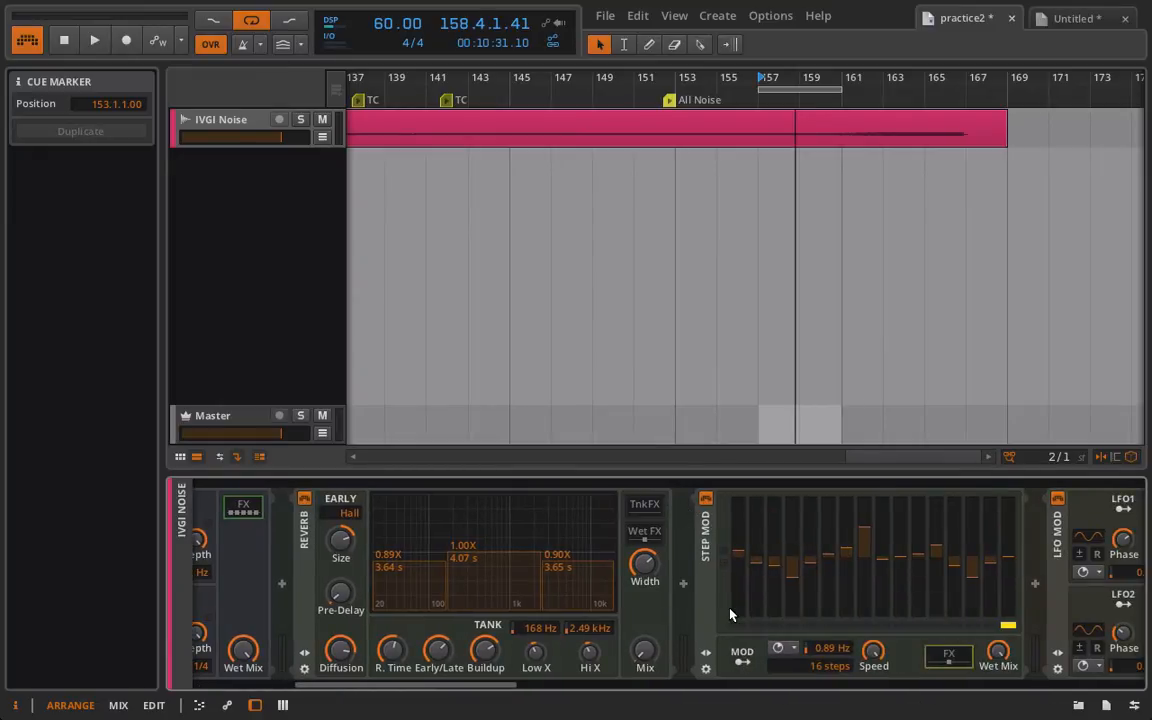
Play the loop, raise the first LFO MOD's Delay and Verb macros and its Tristan macro to full, and reset Tristan.
{"action": "key", "text": "space"}
{"action": "scroll", "coordinate": [730, 614], "scroll_direction": "up", "scroll_amount": 5}
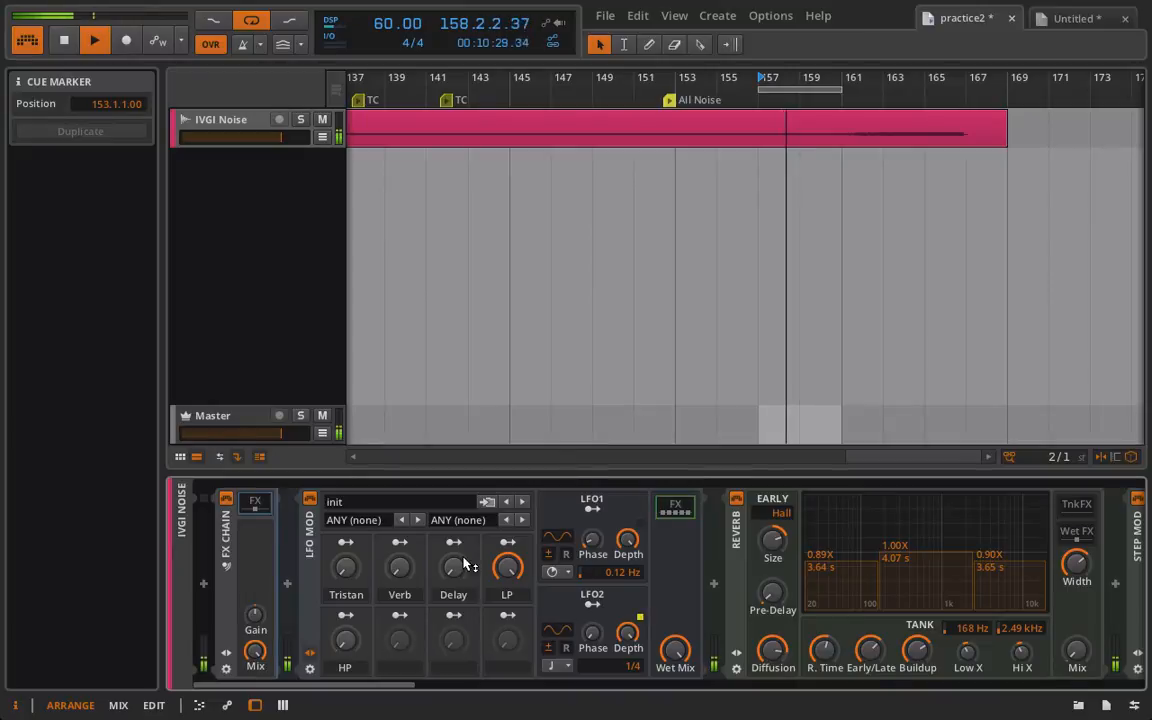
{"action": "left_click_drag", "start_coordinate": [463, 560], "coordinate": [463, 500]}
{"action": "left_click_drag", "start_coordinate": [395, 571], "coordinate": [395, 531]}
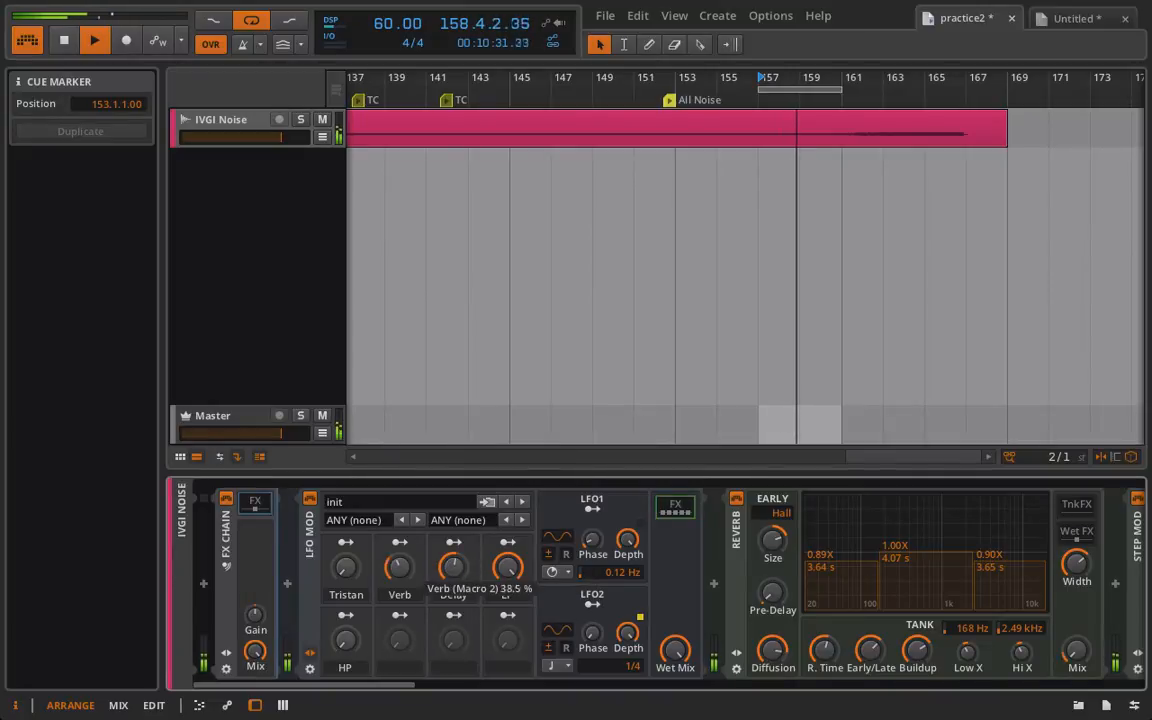
{"action": "left_click_drag", "start_coordinate": [345, 568], "coordinate": [345, 470]}
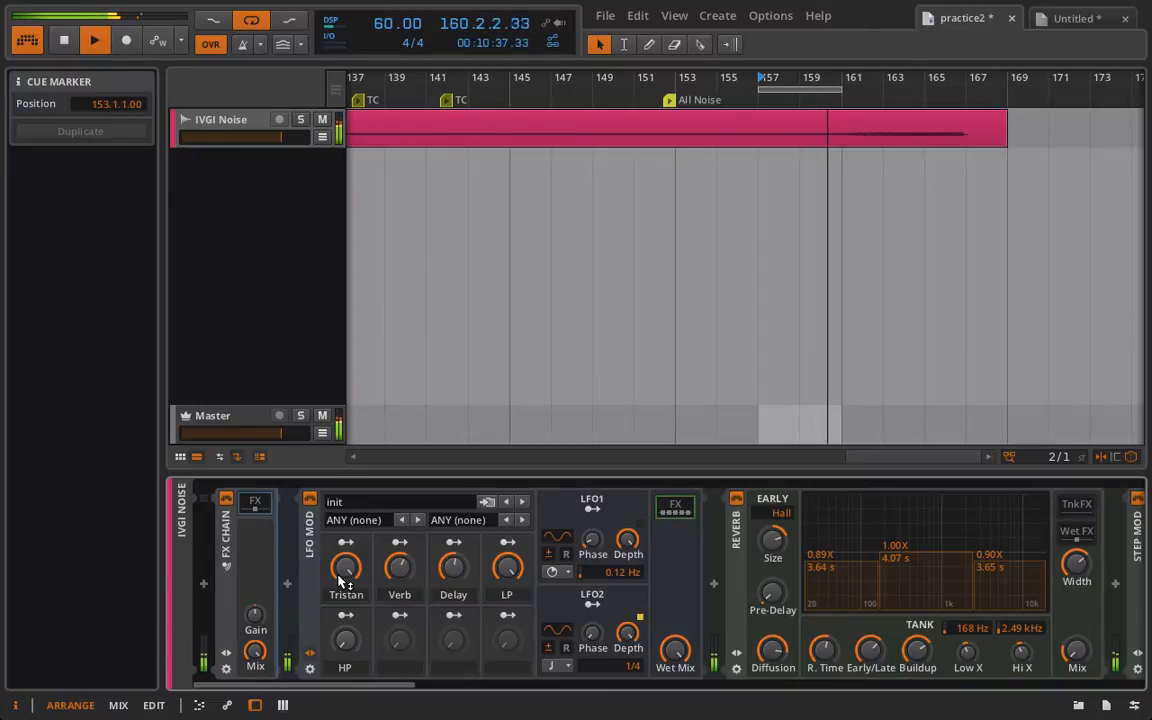
{"action": "double_click", "coordinate": [339, 577]}
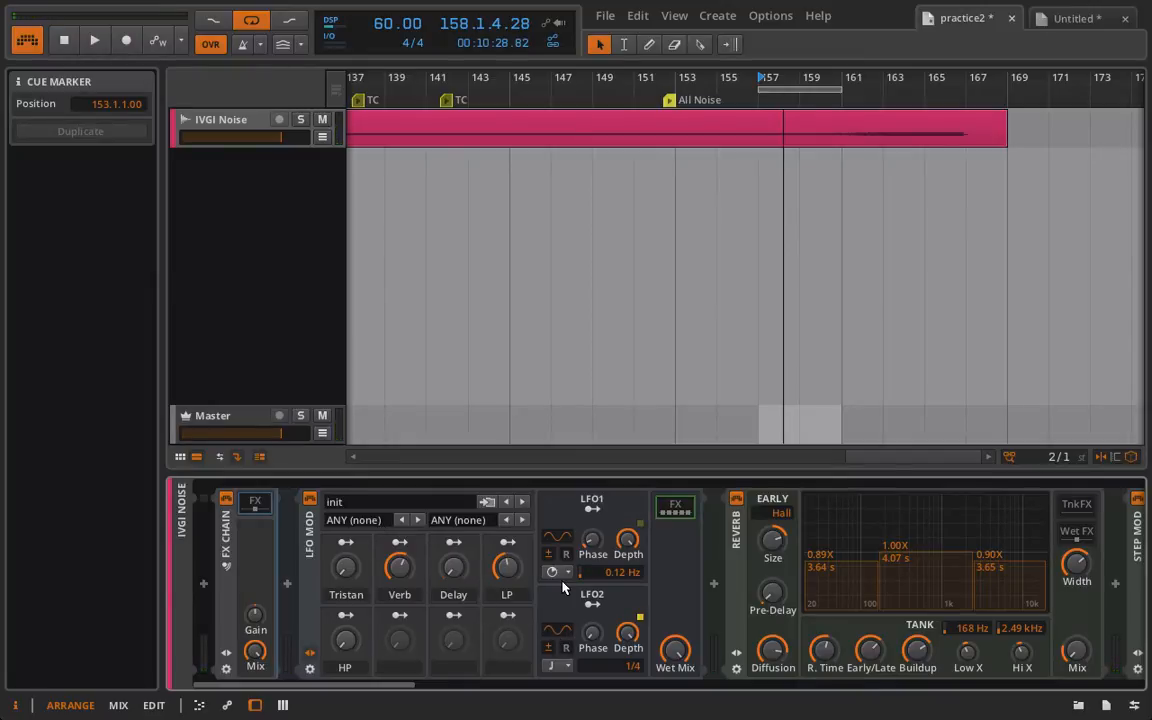
Look through the remaining effects and open the FX Layer's Low layer to show its nested FX Chain.
{"action": "scroll", "coordinate": [562, 588], "scroll_direction": "right", "scroll_amount": 10}
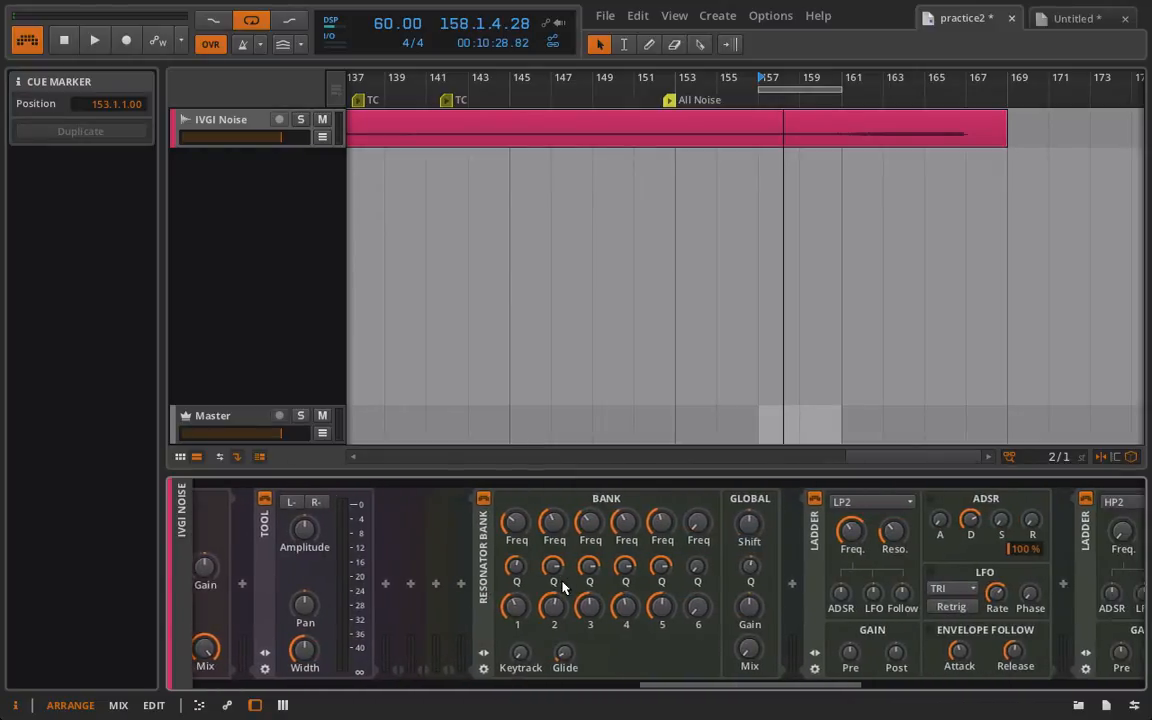
{"action": "scroll", "coordinate": [562, 588], "scroll_direction": "right", "scroll_amount": 10}
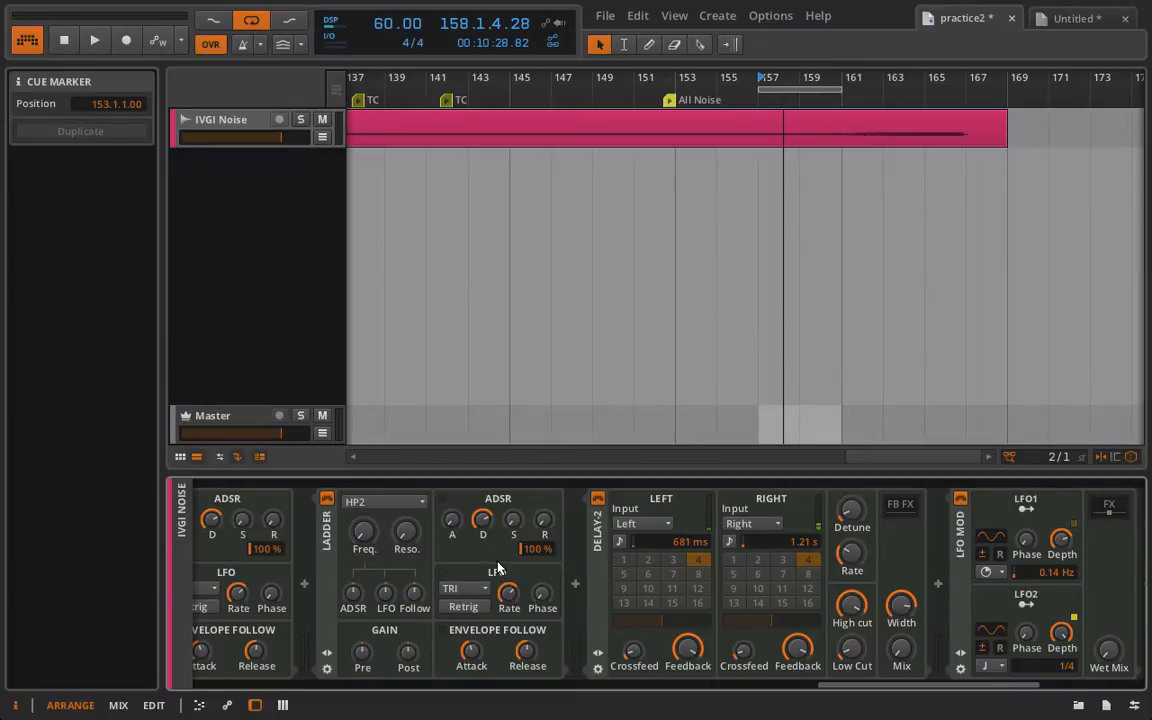
{"action": "scroll", "coordinate": [497, 568], "scroll_direction": "left", "scroll_amount": 15}
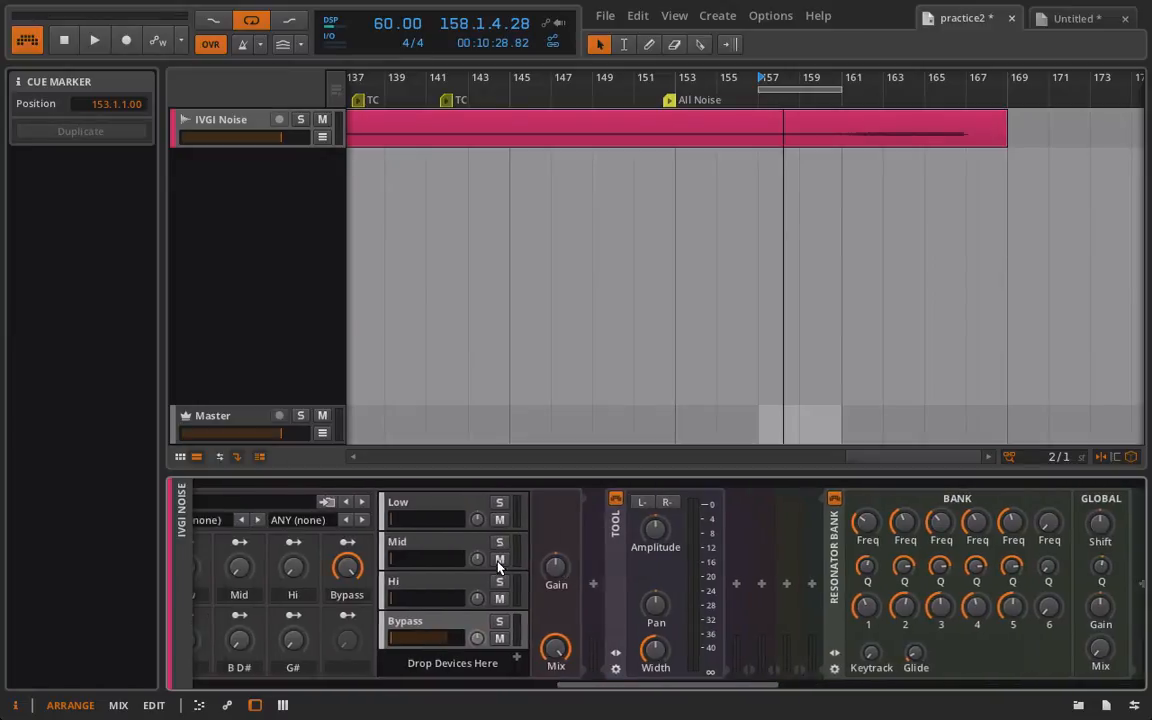
{"action": "scroll", "coordinate": [500, 568], "scroll_direction": "right", "scroll_amount": 4}
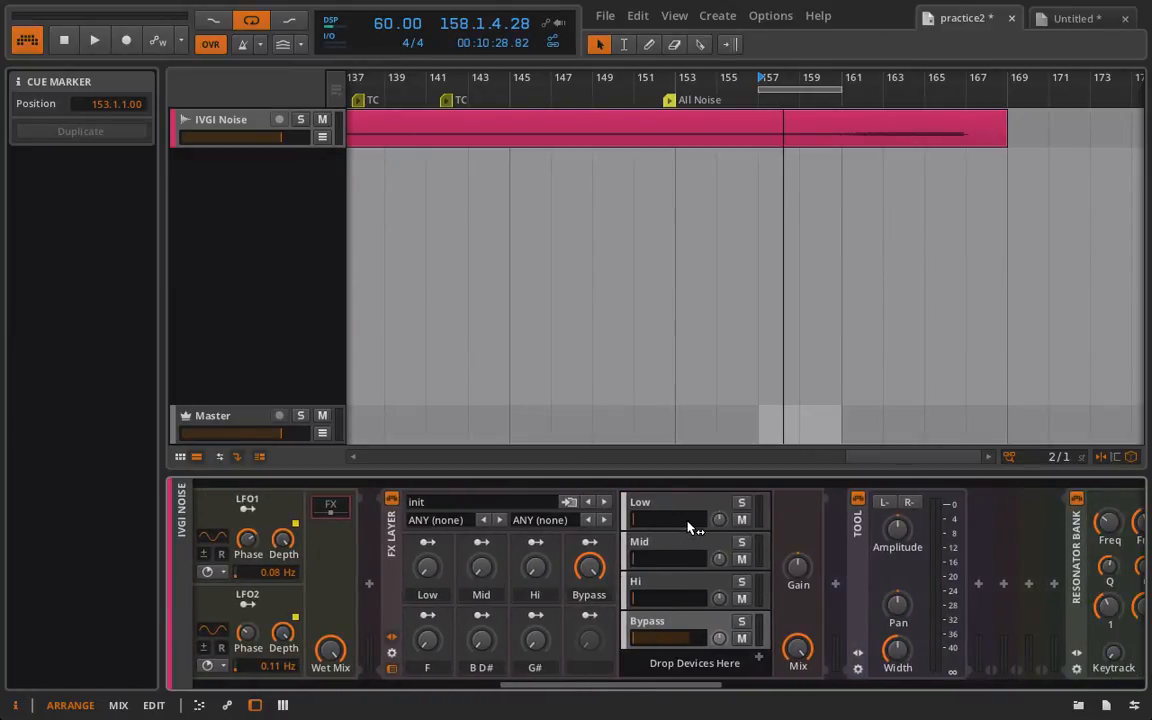
{"action": "left_click", "coordinate": [650, 510]}
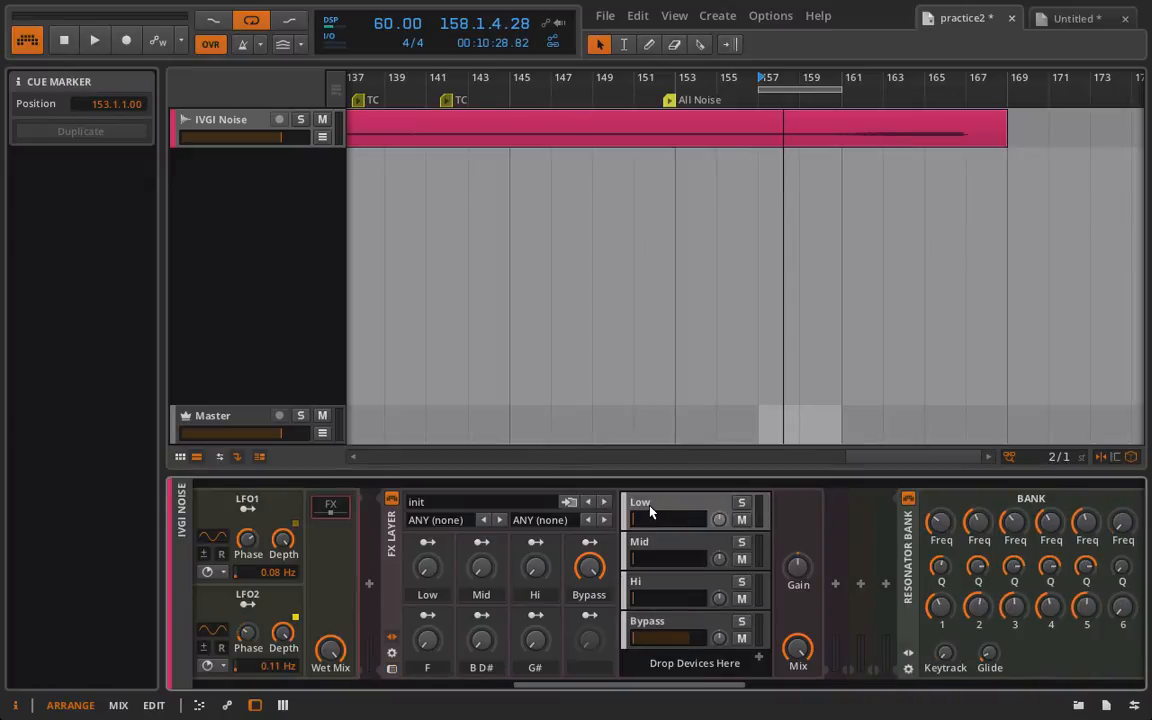
{"action": "left_click", "coordinate": [650, 510]}
{"action": "left_click", "coordinate": [650, 510]}
{"action": "left_click", "coordinate": [650, 510]}
{"action": "left_click", "coordinate": [675, 513]}
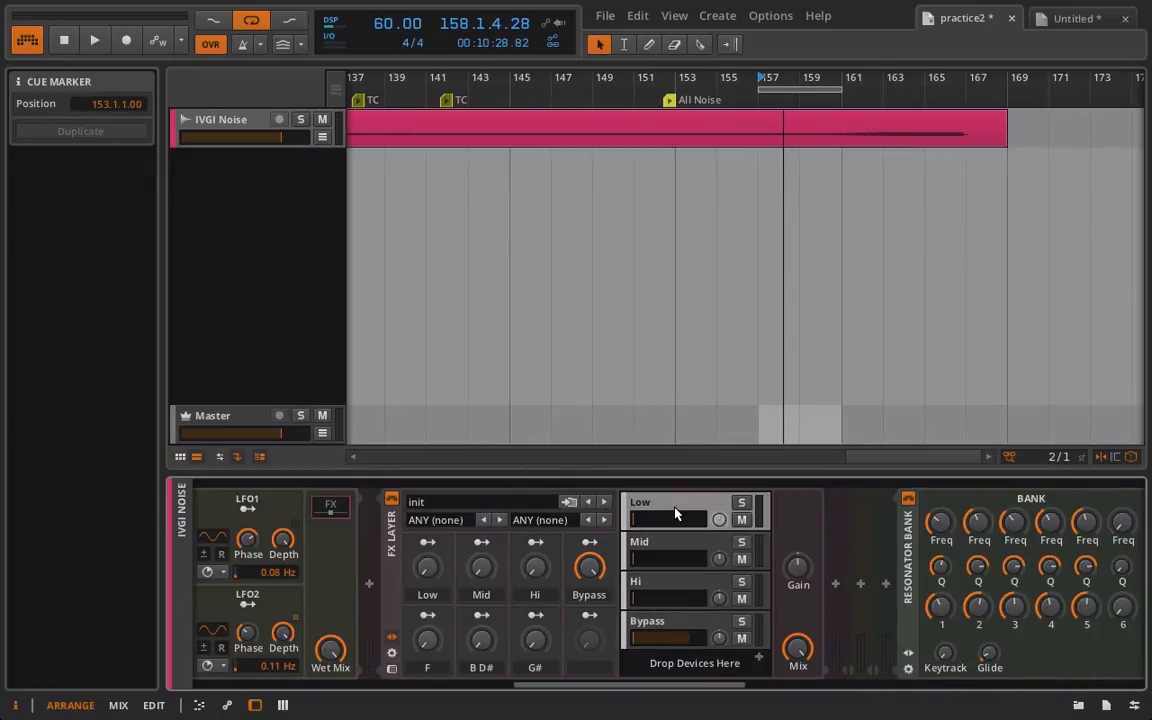
{"action": "left_click", "coordinate": [675, 513]}
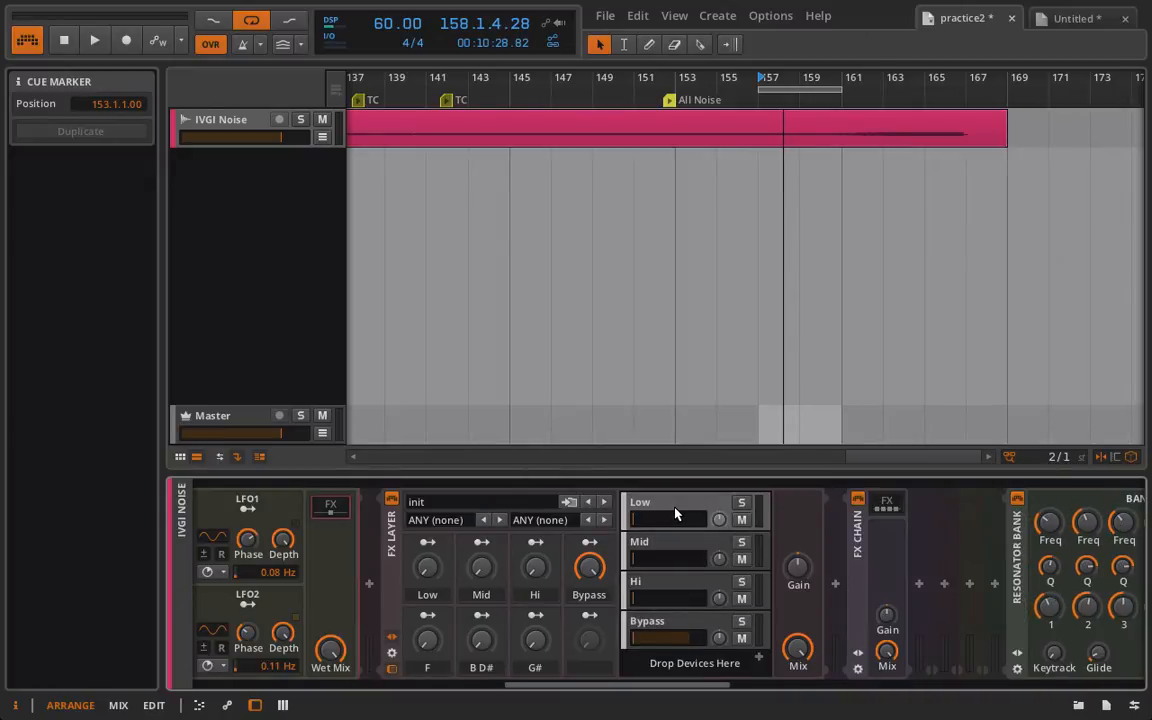
Expand the Low layer's FX Chain and inspect the XY Effect's nested A, B, C and D slots, ending on C.
{"action": "left_click", "coordinate": [893, 508]}
{"action": "scroll", "coordinate": [1003, 607], "scroll_direction": "right", "scroll_amount": 7}
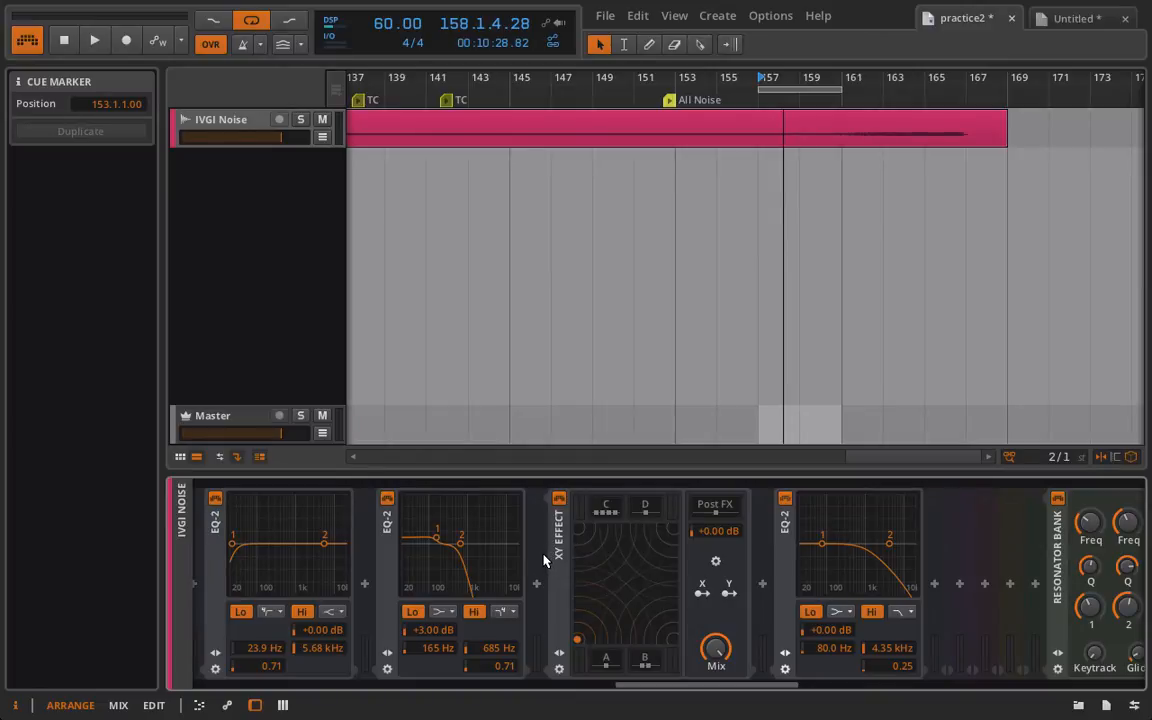
{"action": "left_click", "coordinate": [610, 662]}
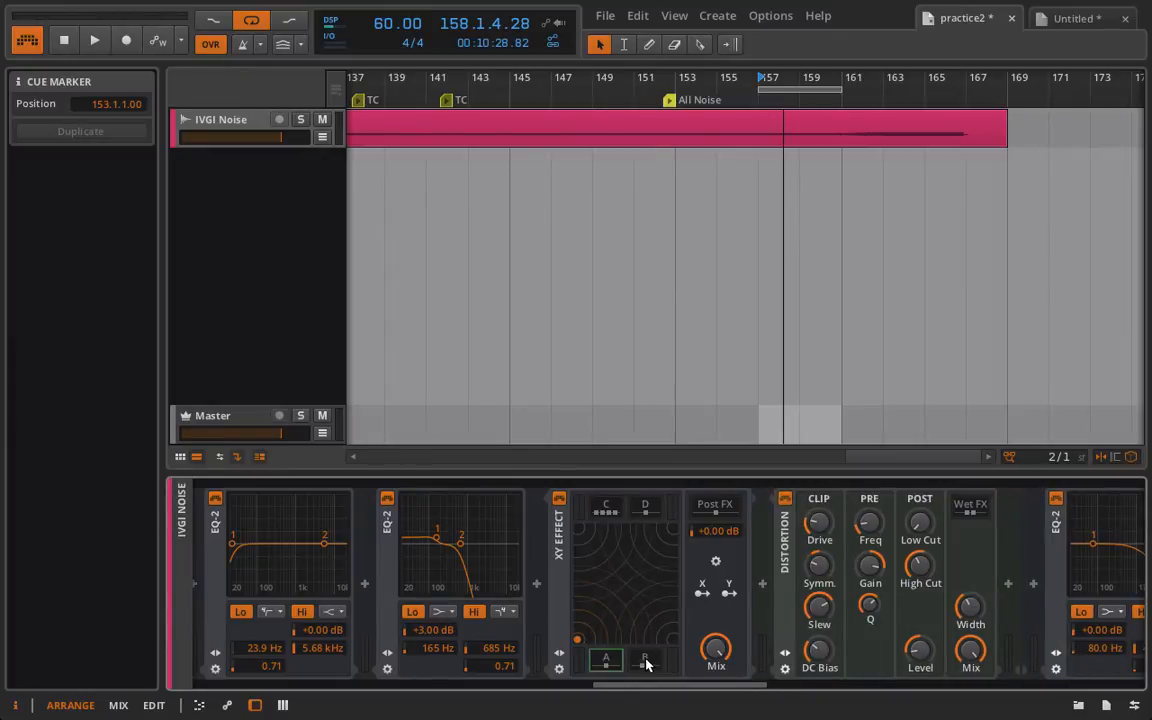
{"action": "left_click", "coordinate": [645, 661]}
{"action": "left_click", "coordinate": [604, 508]}
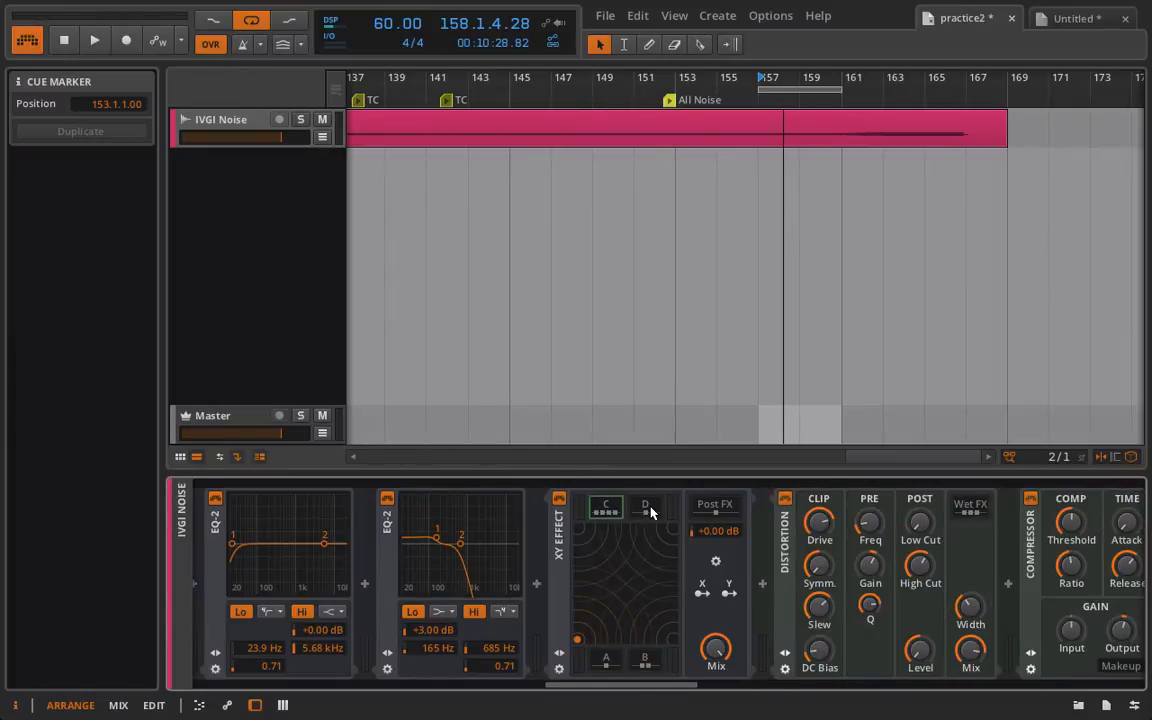
{"action": "left_click", "coordinate": [649, 511]}
{"action": "left_click", "coordinate": [609, 509]}
Lower the FX Layer's Bypass macro to zero, raise its Low macro to full and play the loop.
{"action": "scroll", "coordinate": [604, 607], "scroll_direction": "left", "scroll_amount": 8}
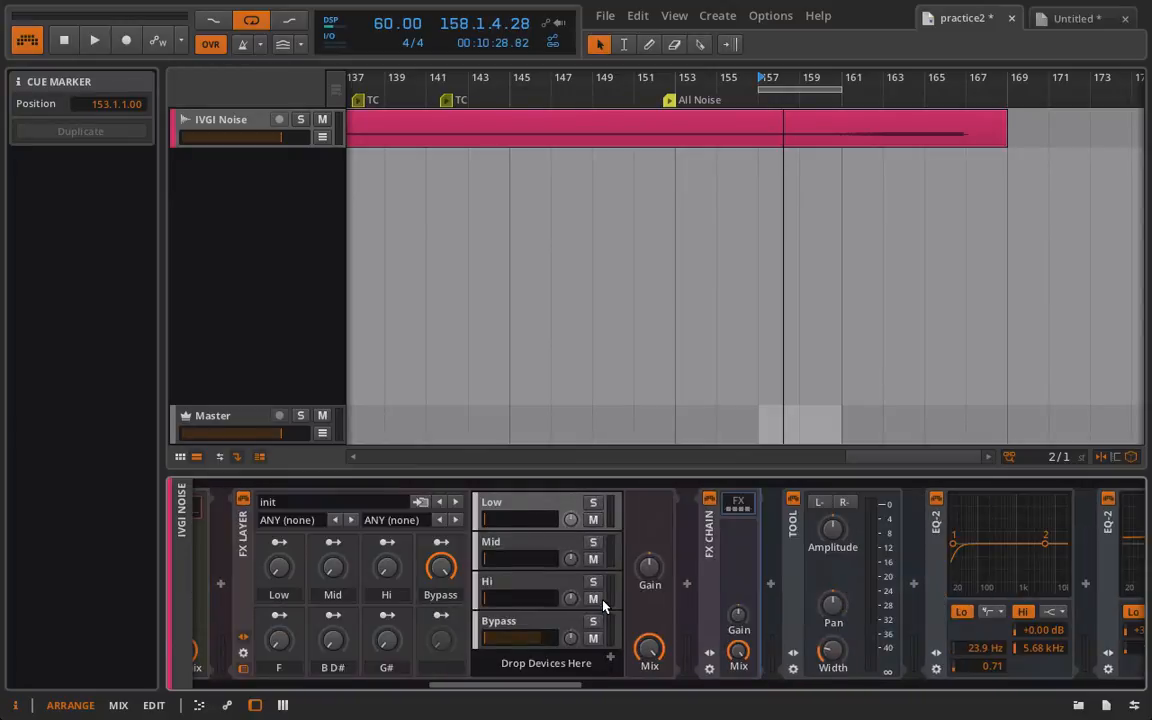
{"action": "scroll", "coordinate": [603, 604], "scroll_direction": "left", "scroll_amount": 2}
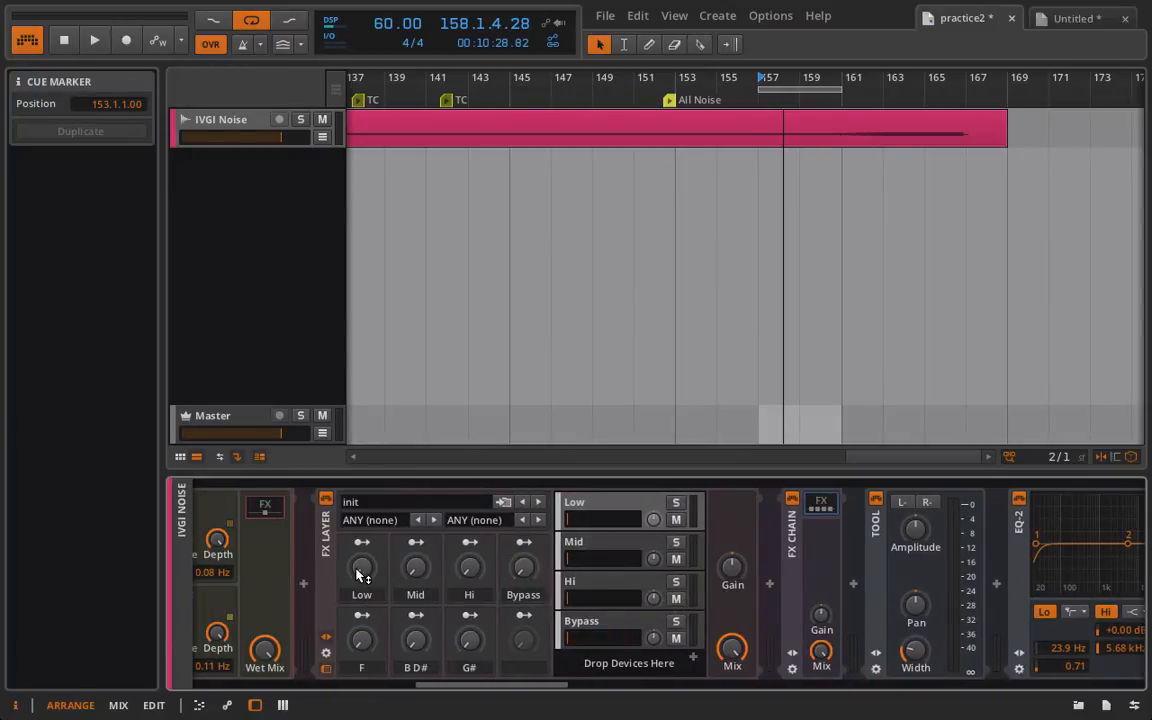
{"action": "key", "text": "space"}
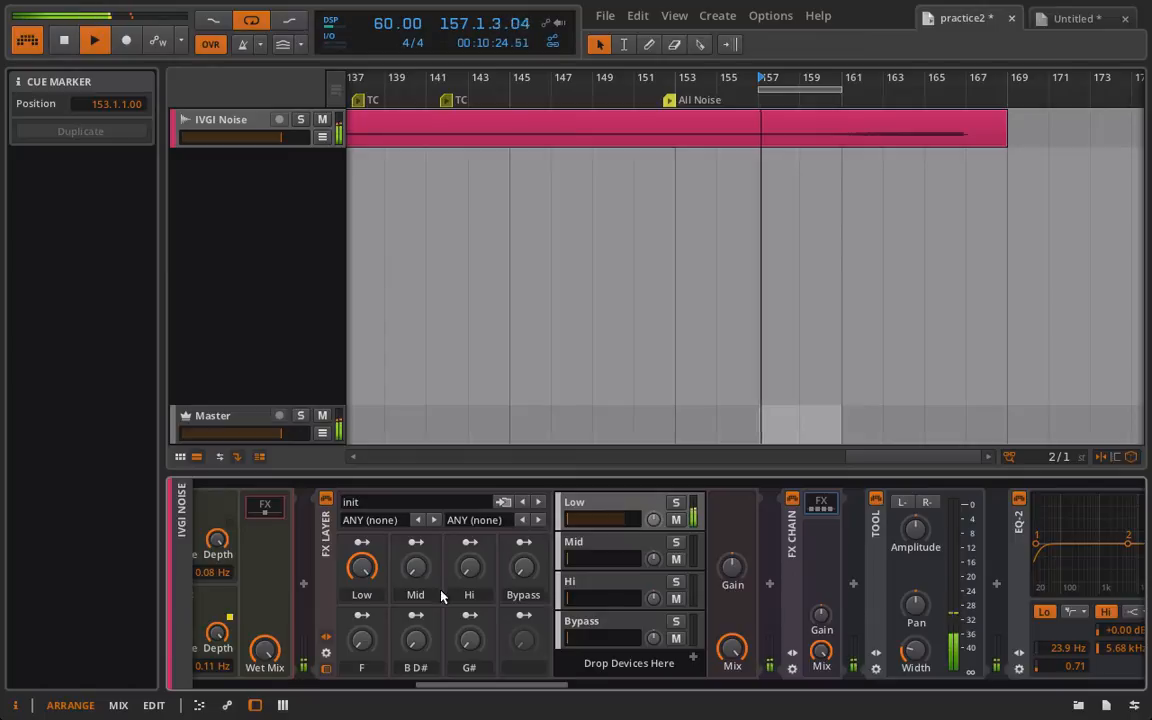
Show the macros of the Low layer's FX Chain and lower X and Y to zero while checking the XY Effect.
{"action": "left_click", "coordinate": [790, 653]}
{"action": "scroll", "coordinate": [790, 655], "scroll_direction": "right", "scroll_amount": 5}
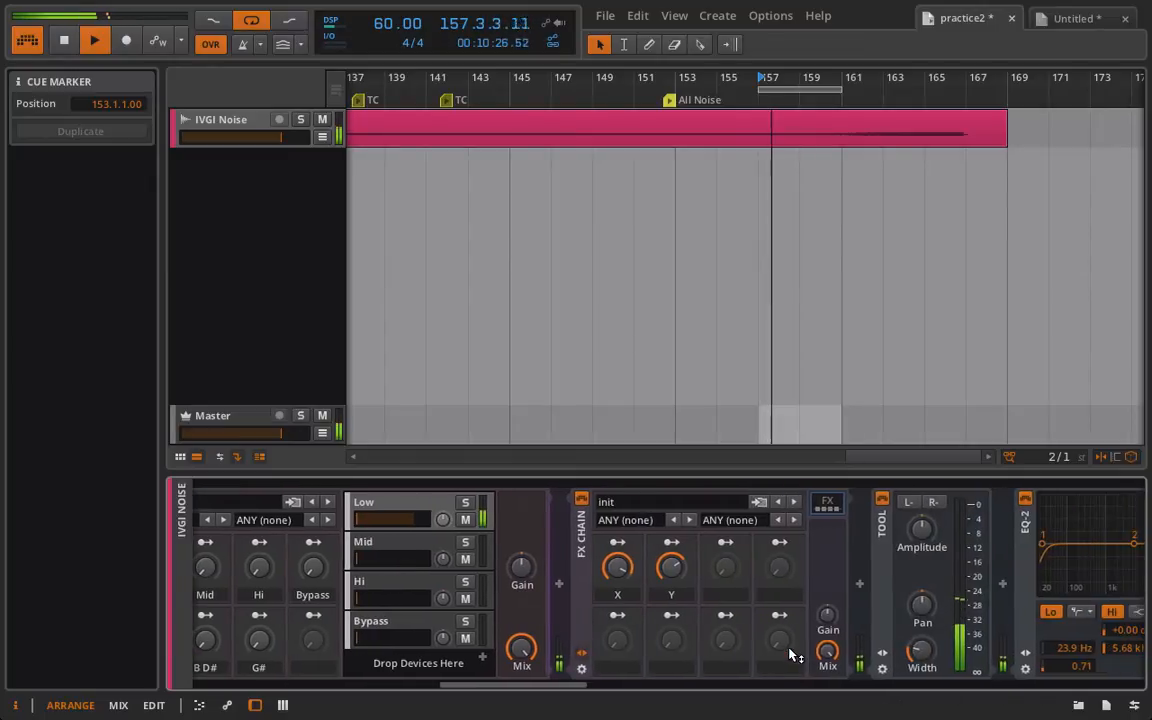
{"action": "scroll", "coordinate": [668, 604], "scroll_direction": "right", "scroll_amount": 10}
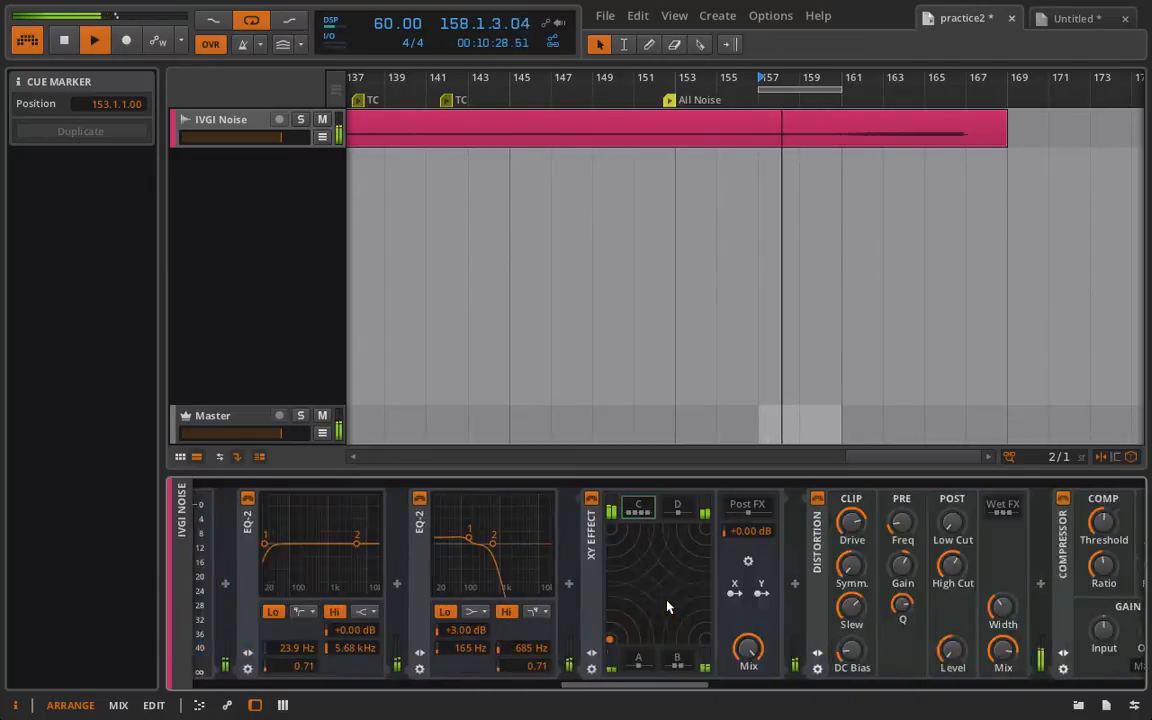
{"action": "scroll", "coordinate": [668, 604], "scroll_direction": "left", "scroll_amount": 8}
{"action": "scroll", "coordinate": [668, 606], "scroll_direction": "left", "scroll_amount": 3}
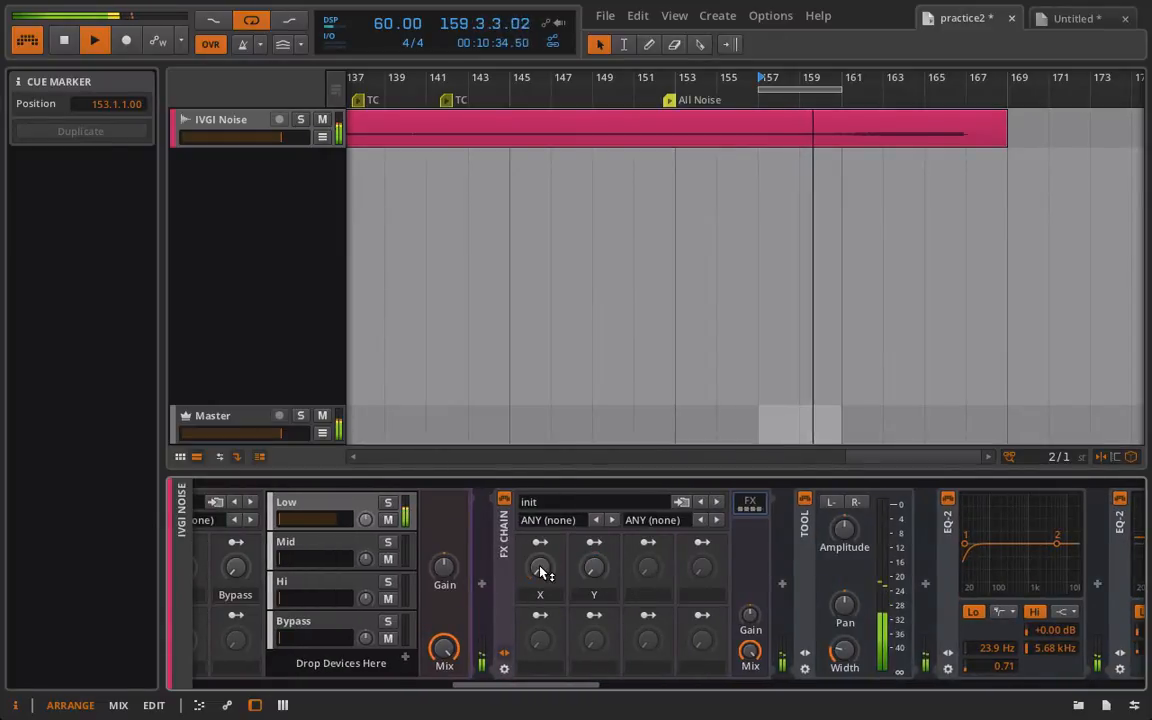
{"action": "scroll", "coordinate": [542, 570], "scroll_direction": "left", "scroll_amount": 3}
{"action": "scroll", "coordinate": [541, 572], "scroll_direction": "right", "scroll_amount": 3}
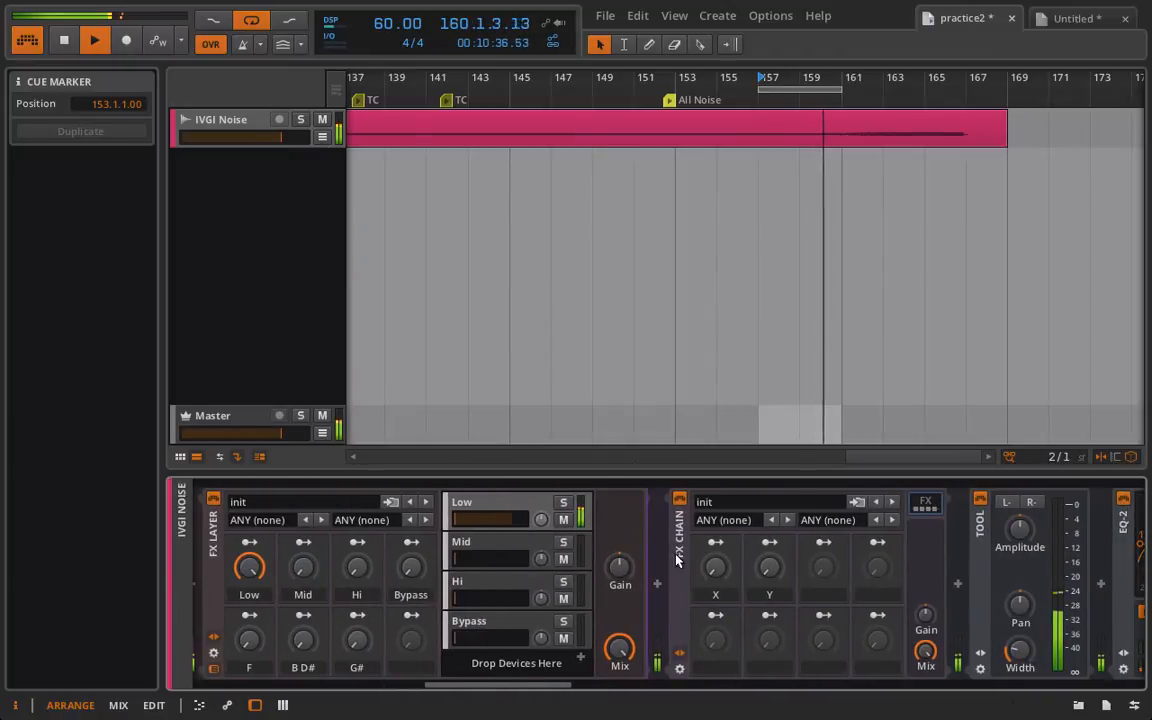
Raise the Y and X macros of the Low layer's FX Chain to full.
{"action": "left_click_drag", "start_coordinate": [769, 567], "coordinate": [769, 519]}
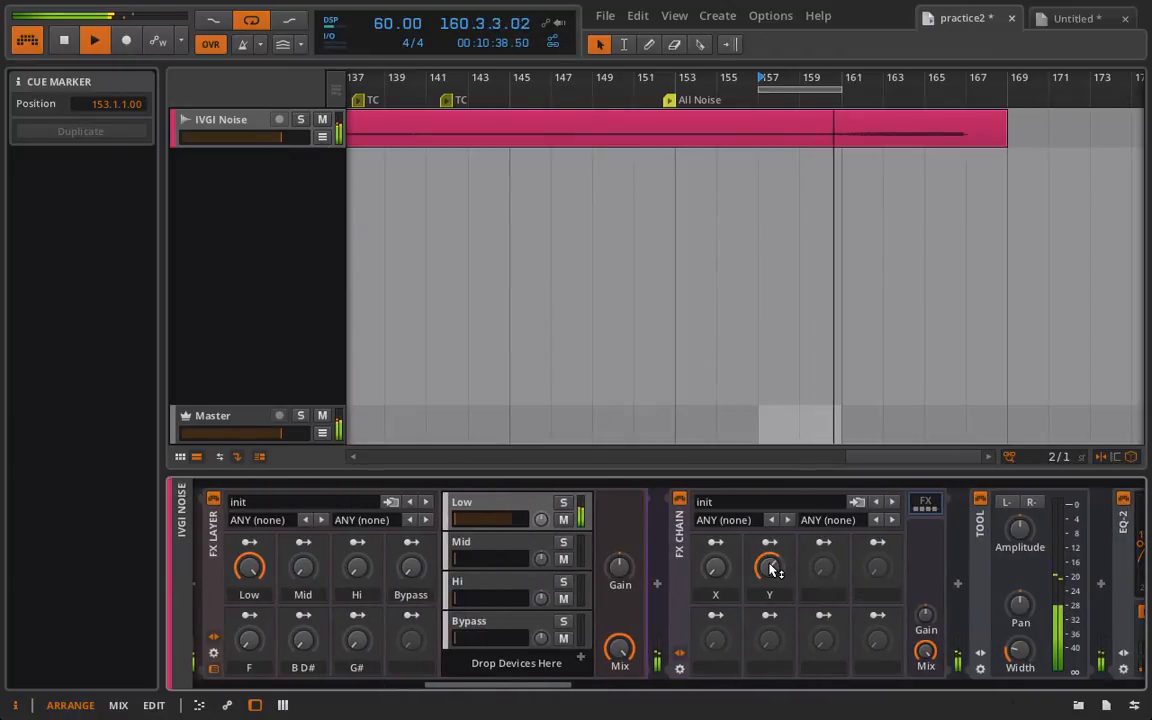
{"action": "left_click_drag", "start_coordinate": [715, 567], "coordinate": [715, 486]}
{"action": "mouse_move", "coordinate": [769, 567]}
{"action": "left_mouse_down"}
{"action": "mouse_move", "coordinate": [769, 537]}
{"action": "mouse_move", "coordinate": [769, 655]}
{"action": "mouse_move", "coordinate": [769, 531]}
{"action": "mouse_move", "coordinate": [766, 578]}
{"action": "left_mouse_up"}
Stop playback, reset the FX Layer's Low macro to zero and review the nested Tool, EQ-2 and XY Effect devices.
{"action": "scroll", "coordinate": [766, 578], "scroll_direction": "left", "scroll_amount": 3}
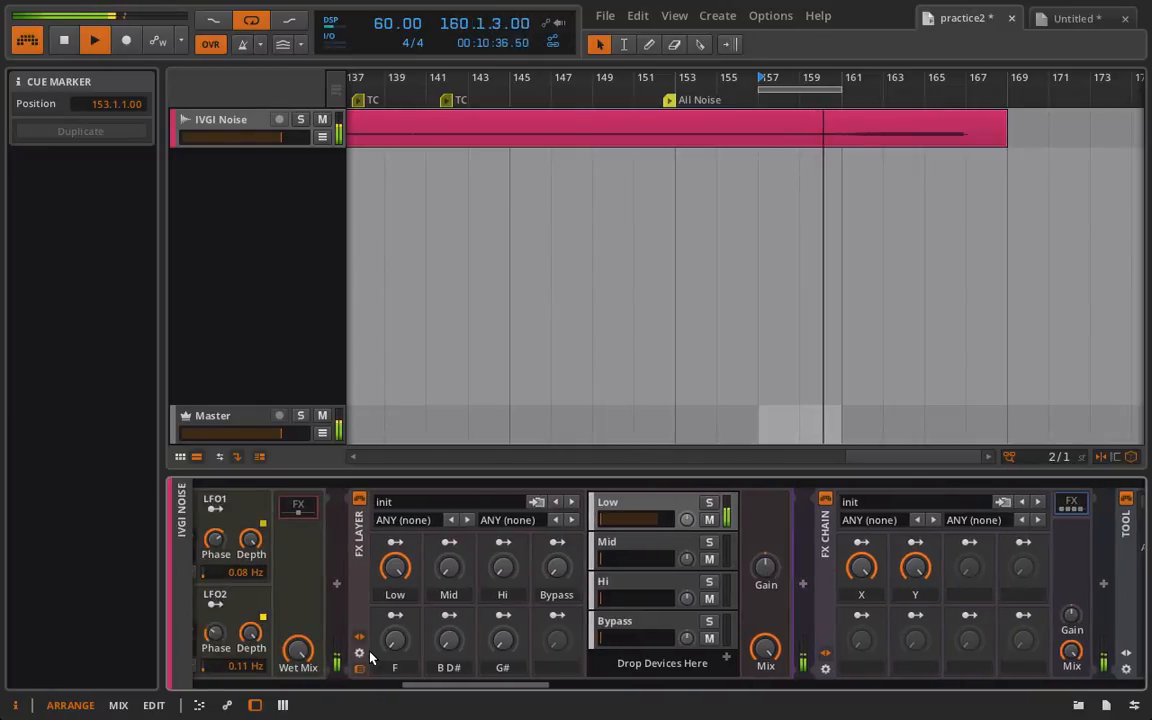
{"action": "key", "text": "space"}
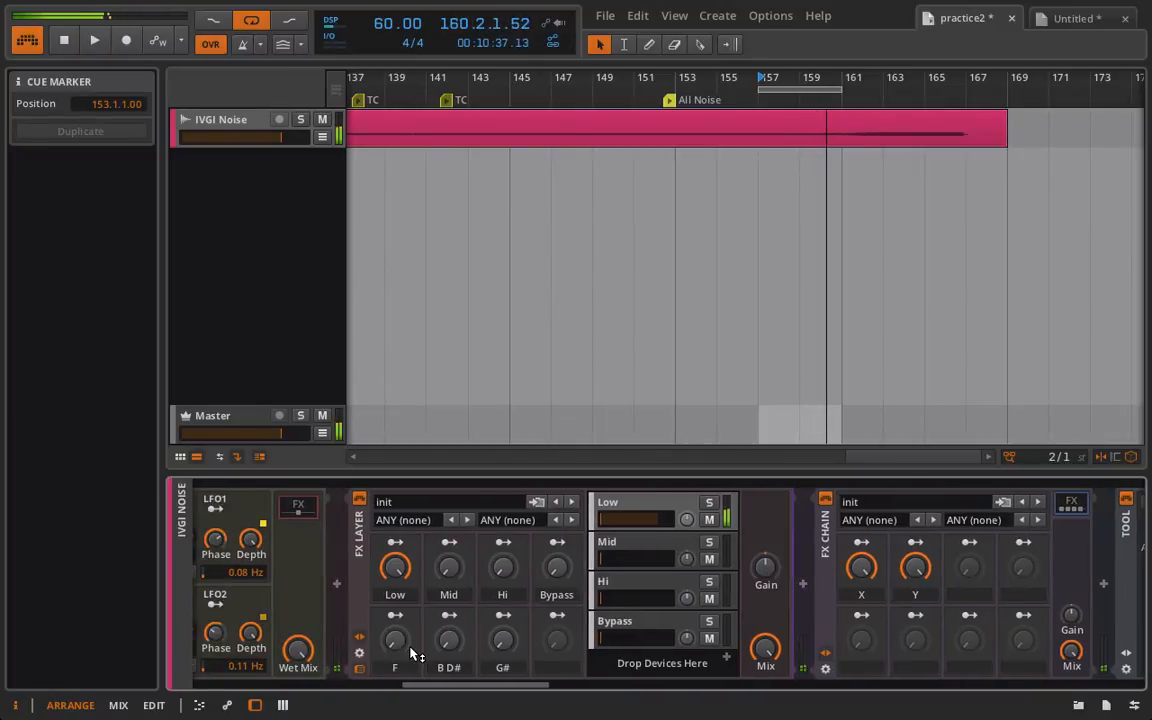
{"action": "double_click", "coordinate": [401, 578]}
{"action": "scroll", "coordinate": [893, 592], "scroll_direction": "down", "scroll_amount": 10}
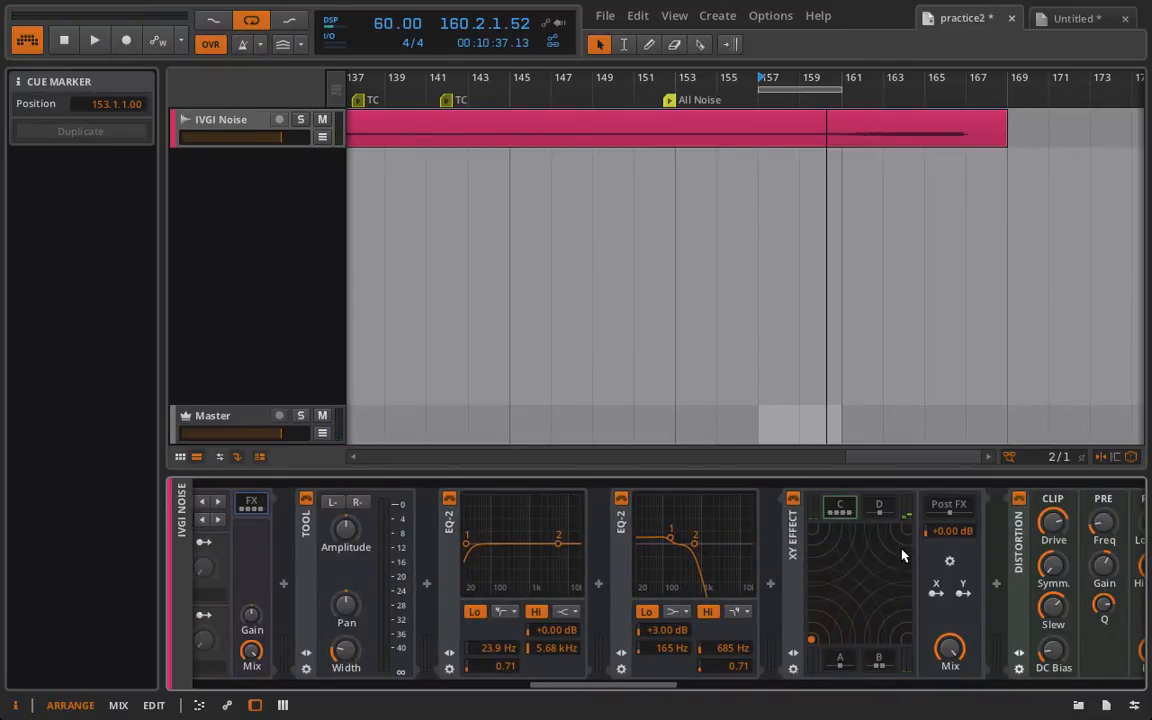
{"action": "scroll", "coordinate": [784, 587], "scroll_direction": "up", "scroll_amount": 5}
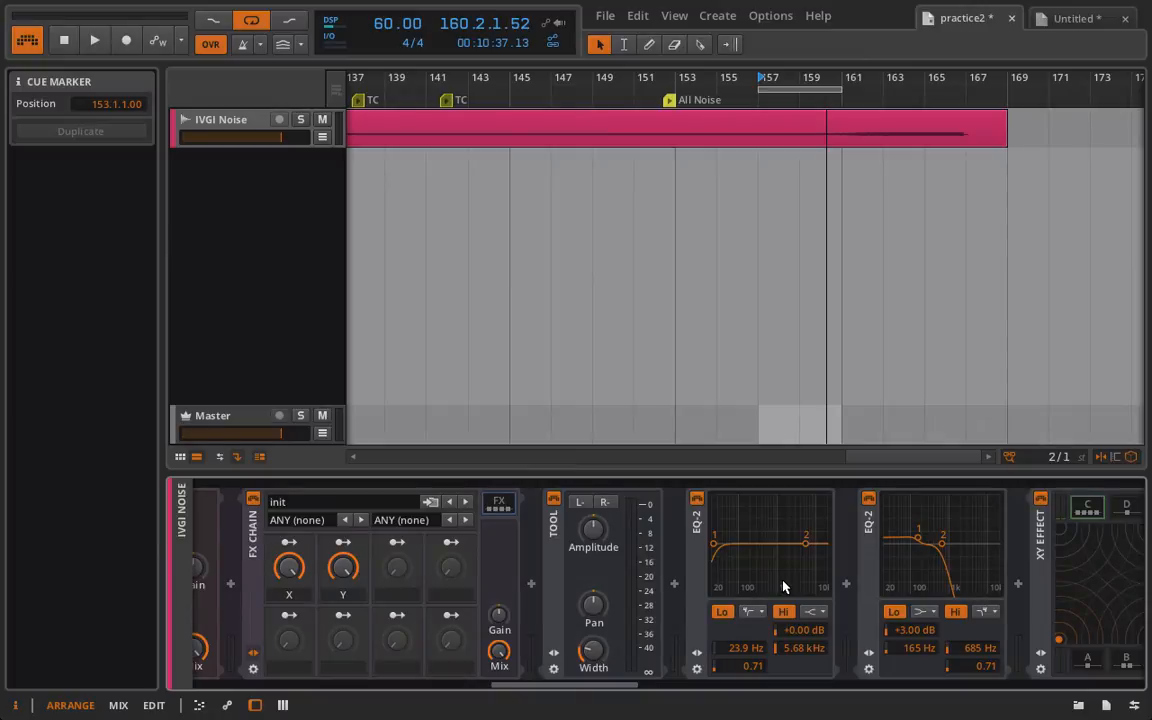
{"action": "scroll", "coordinate": [784, 587], "scroll_direction": "up", "scroll_amount": 8}
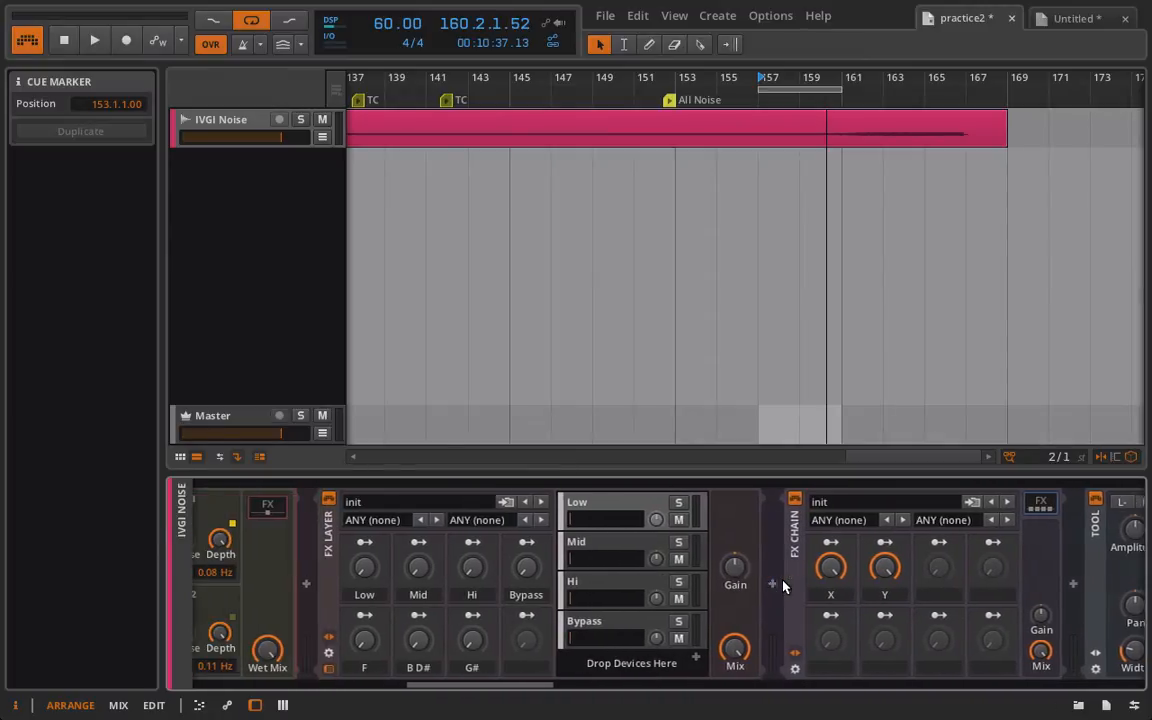
{"action": "scroll", "coordinate": [784, 587], "scroll_direction": "up", "scroll_amount": 2}
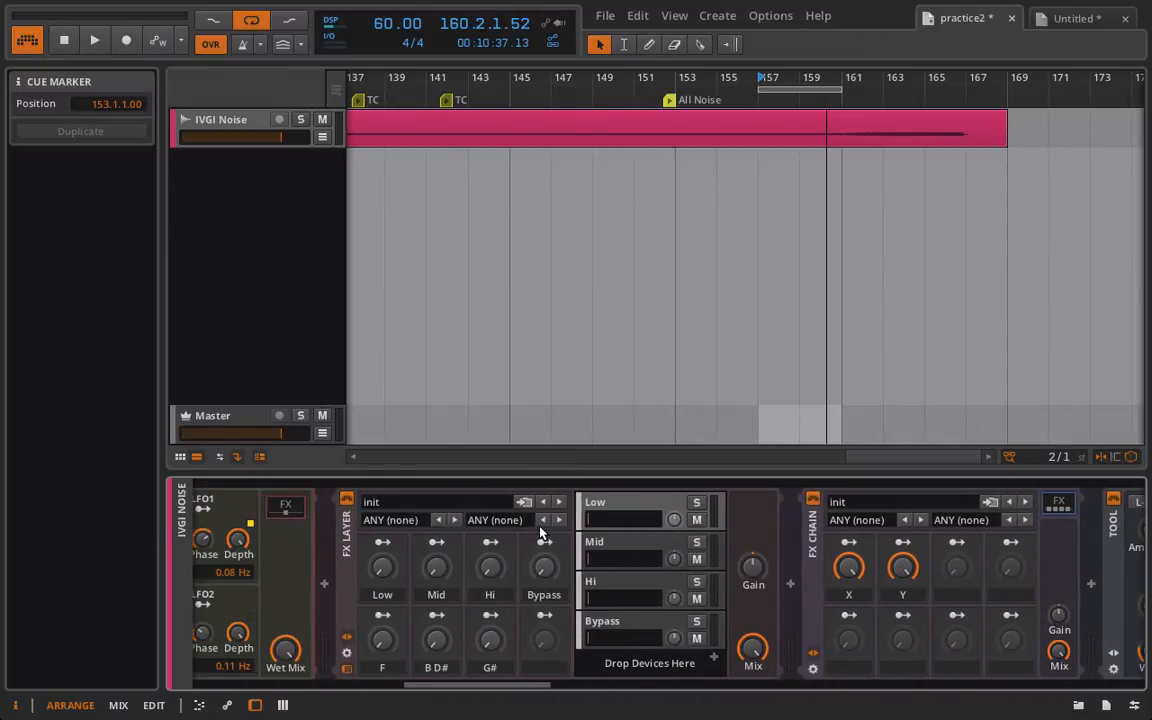
Play the loop, raise the FX Layer's Low macro to full and turn its F macro up to nearly full.
{"action": "key", "text": "space"}
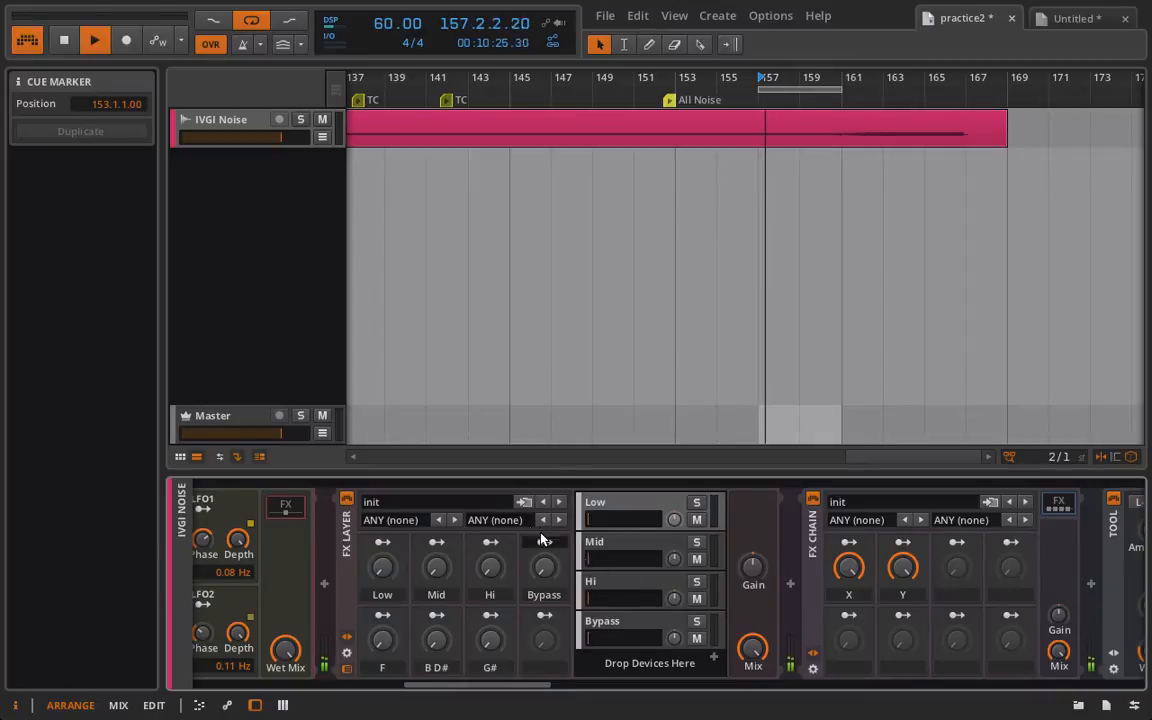
{"action": "left_click_drag", "start_coordinate": [381, 567], "coordinate": [381, 465]}
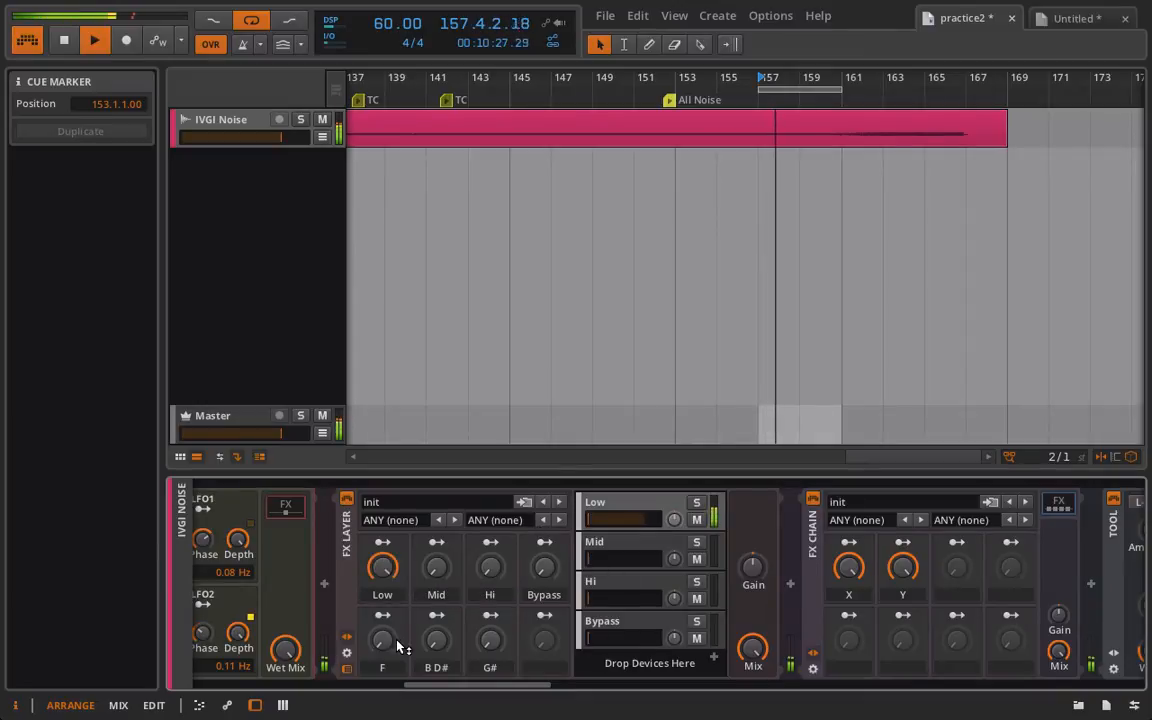
{"action": "left_click_drag", "start_coordinate": [386, 642], "coordinate": [386, 540]}
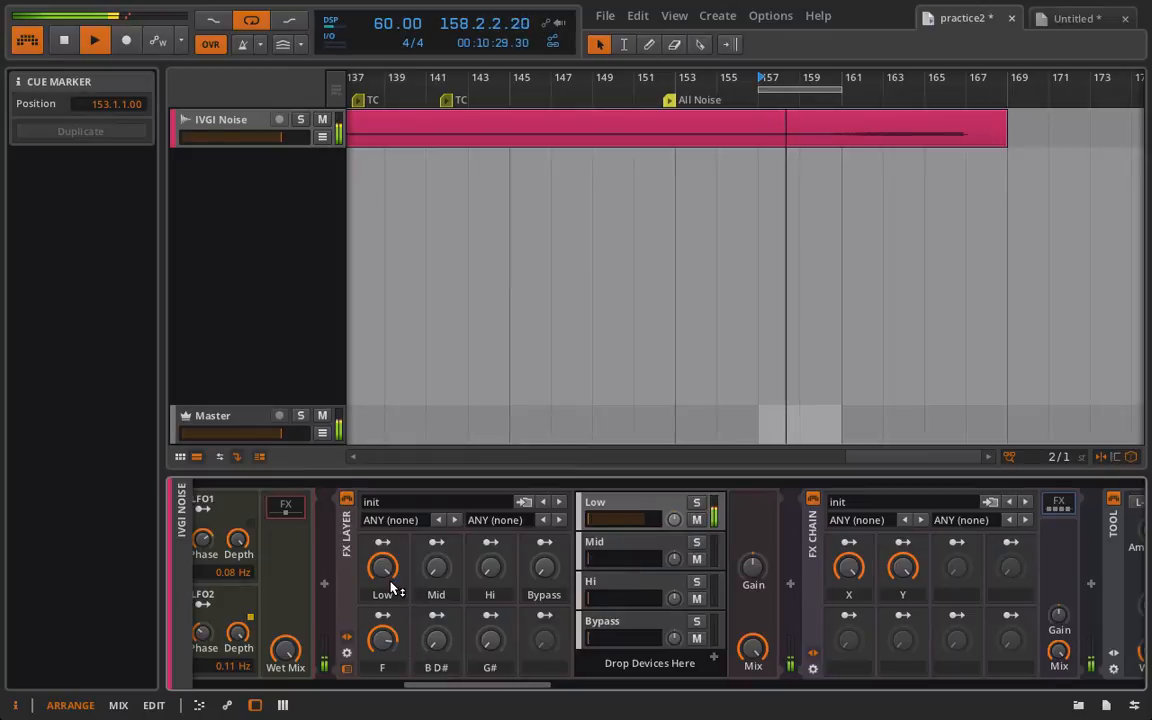
Lower the FX Layer's F macro to about 69.5 % and turn down the Y and X macros of the Low layer's FX Chain.
{"action": "left_click_drag", "start_coordinate": [383, 640], "coordinate": [383, 660]}
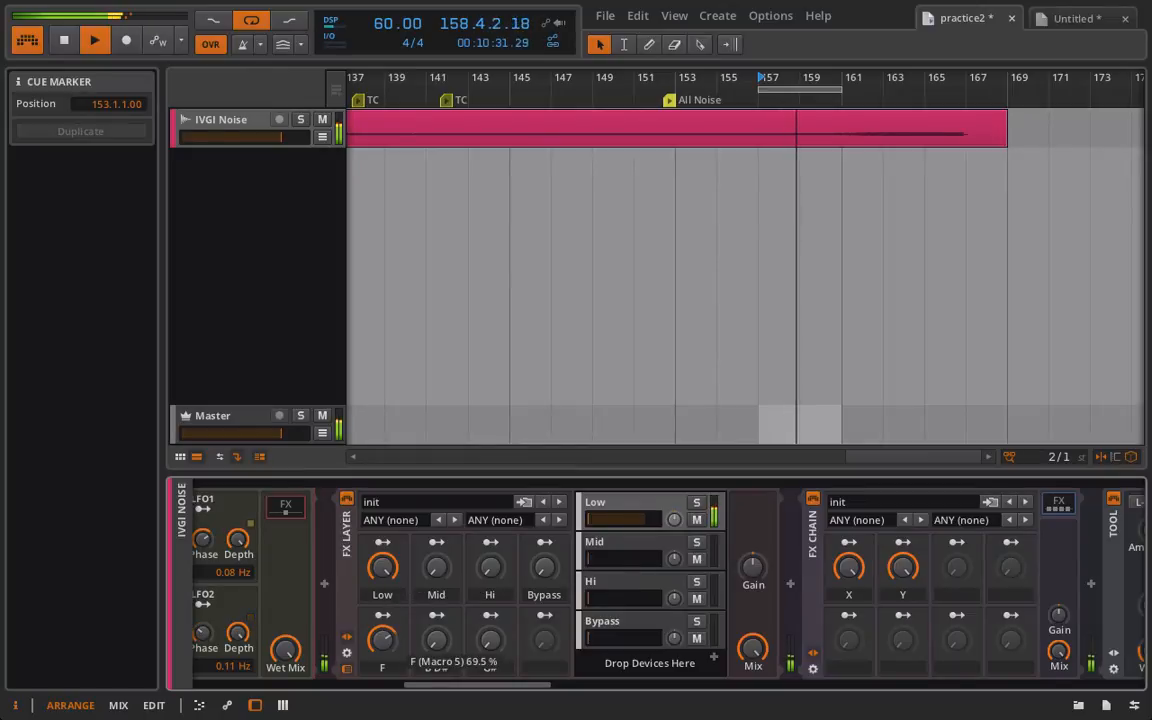
{"action": "scroll", "coordinate": [603, 621], "scroll_direction": "right", "scroll_amount": 1}
{"action": "scroll", "coordinate": [603, 600], "scroll_direction": "right", "scroll_amount": 2}
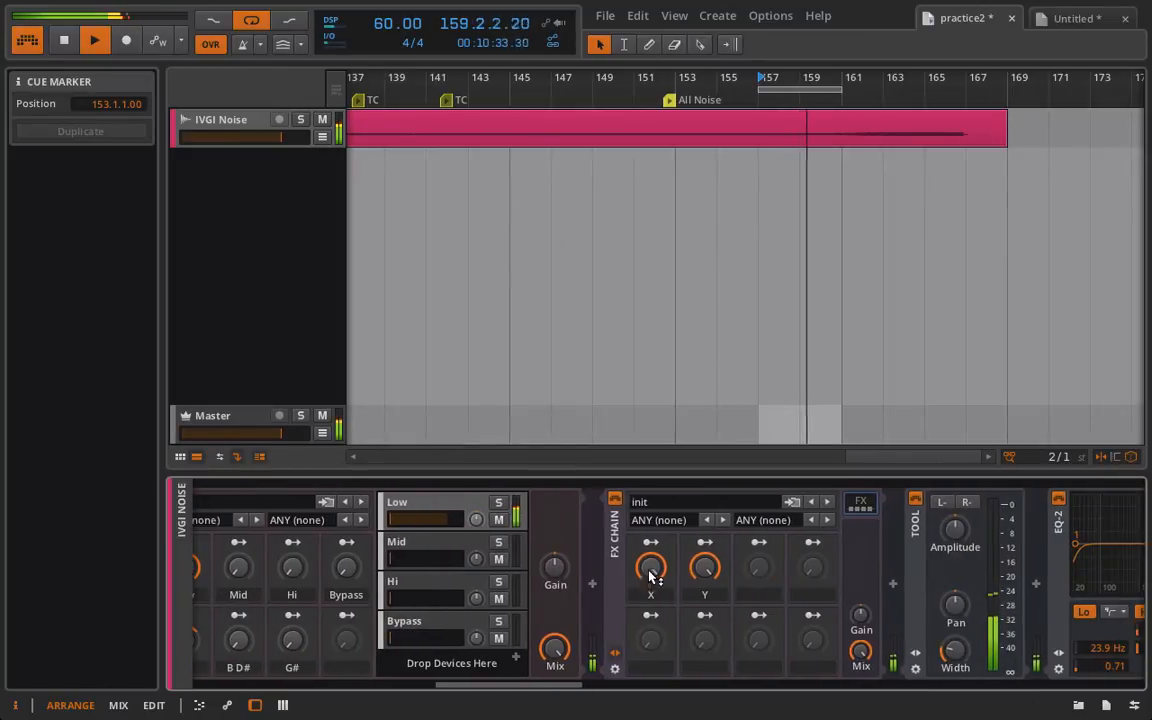
{"action": "scroll", "coordinate": [645, 568], "scroll_direction": "right", "scroll_amount": 1}
{"action": "left_click_drag", "start_coordinate": [705, 567], "coordinate": [705, 595]}
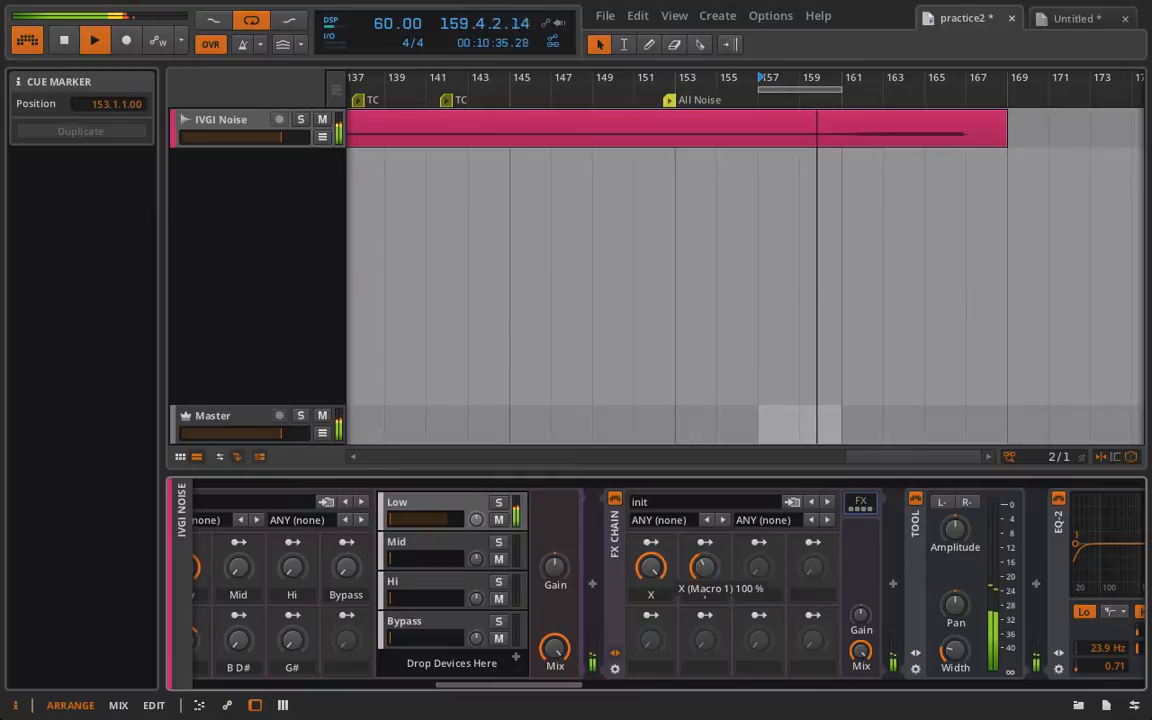
{"action": "left_click_drag", "start_coordinate": [650, 567], "coordinate": [705, 562]}
Turn the FX Layer's F and Low macros down to zero.
{"action": "scroll", "coordinate": [710, 566], "scroll_direction": "left", "scroll_amount": 3}
{"action": "mouse_move", "coordinate": [533, 640]}
{"action": "left_mouse_down"}
{"action": "mouse_move", "coordinate": [533, 684]}
{"action": "mouse_move", "coordinate": [537, 648]}
{"action": "left_mouse_up"}
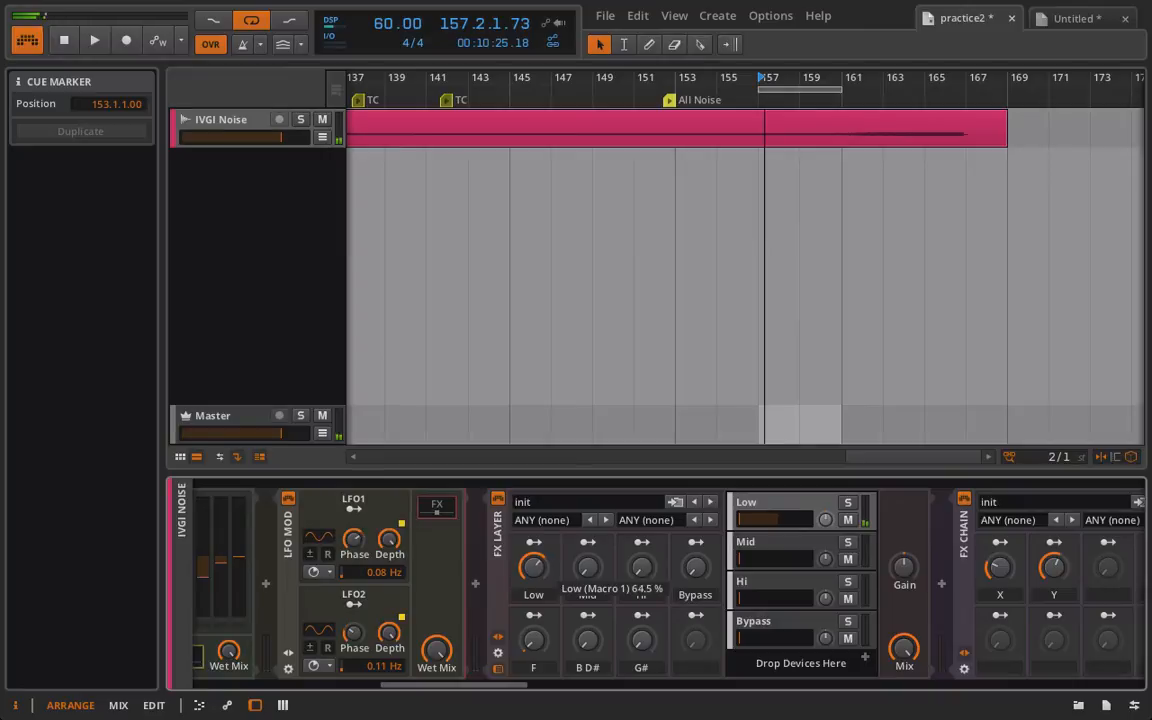
{"action": "left_click_drag", "start_coordinate": [533, 567], "coordinate": [533, 600]}
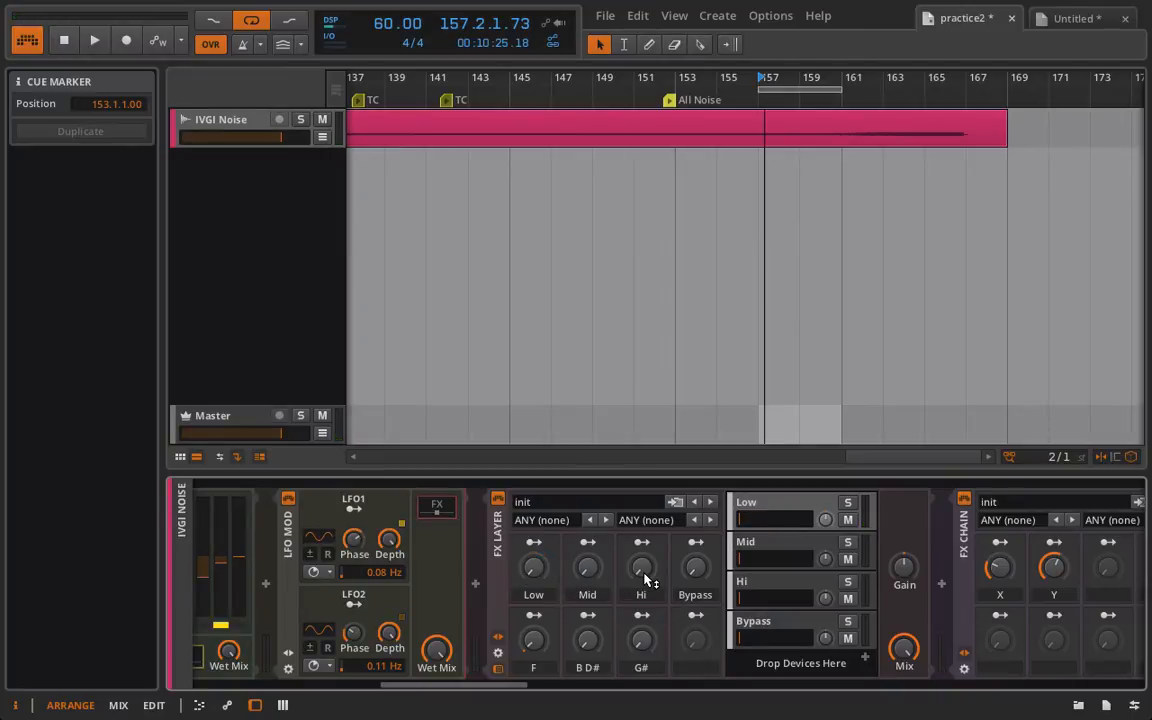
Open the Mid layer's FX Chain to review its nested Tool, EQ-2 and XY Effect, and collapse the XY Effect.
{"action": "left_click", "coordinate": [764, 555]}
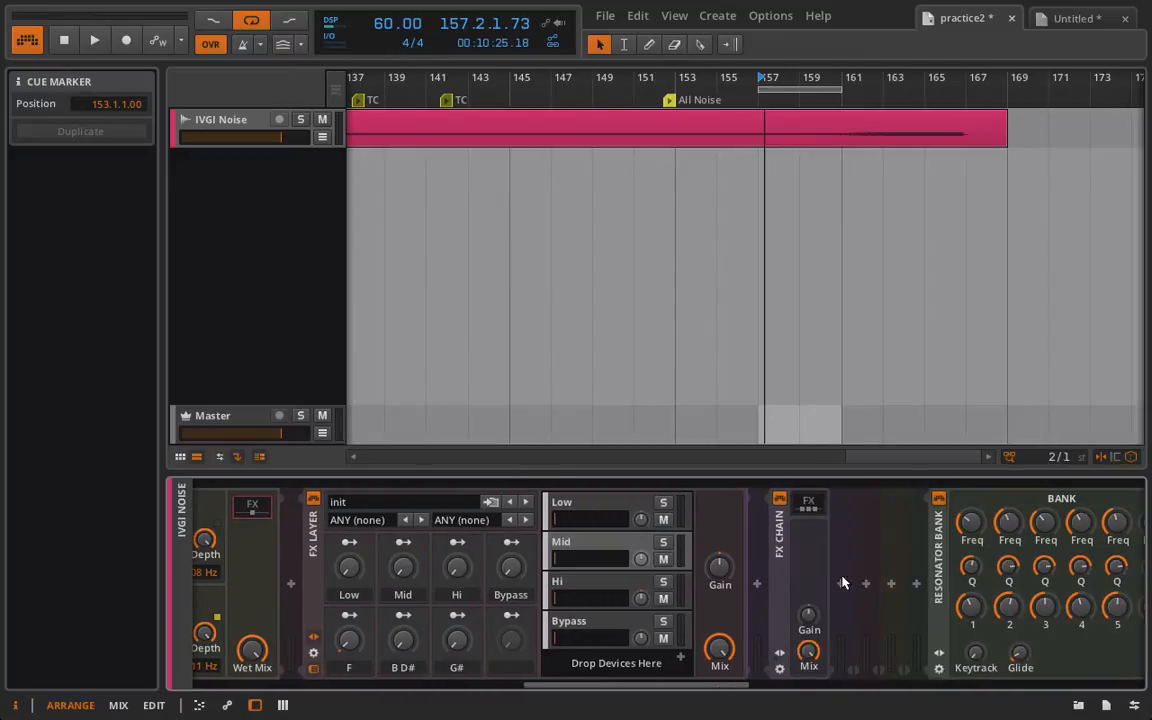
{"action": "left_click", "coordinate": [810, 506]}
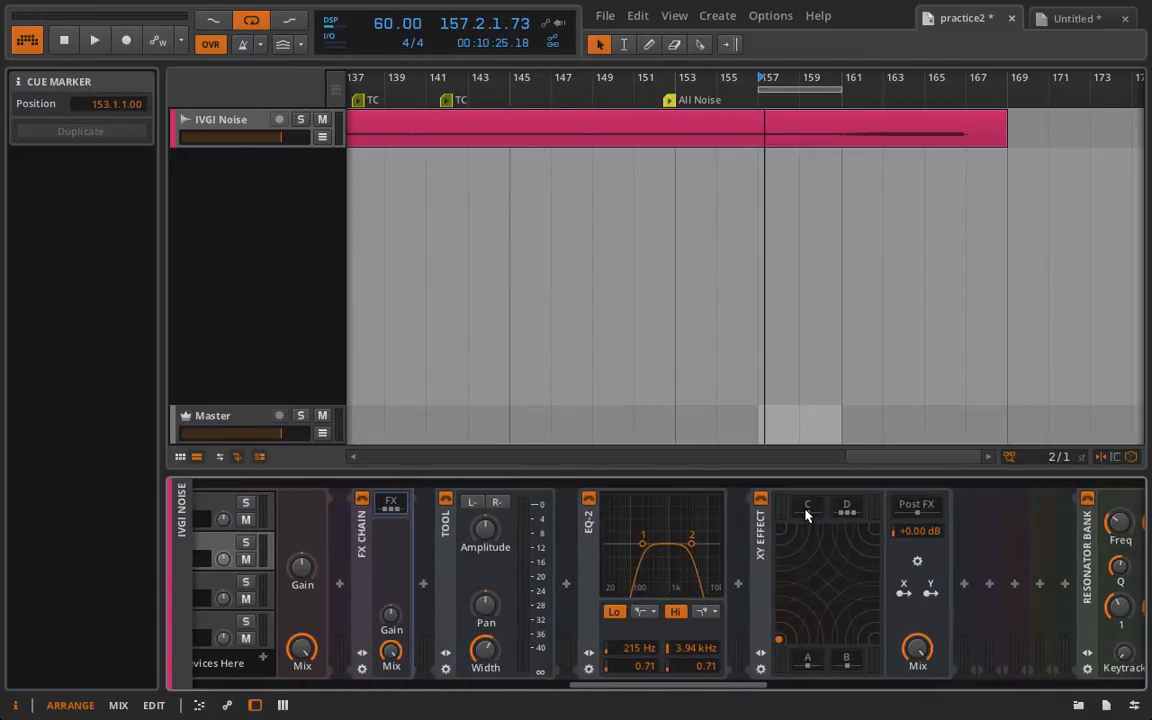
{"action": "scroll", "coordinate": [806, 515], "scroll_direction": "right", "scroll_amount": 3}
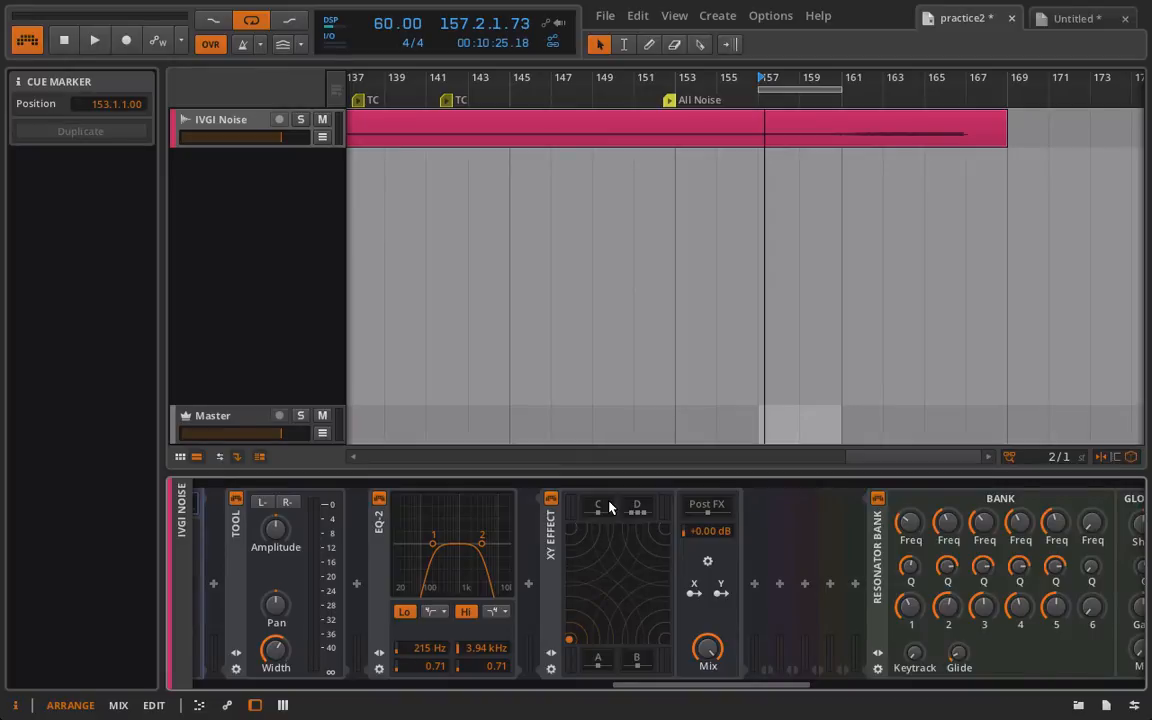
{"action": "double_click", "coordinate": [556, 528]}
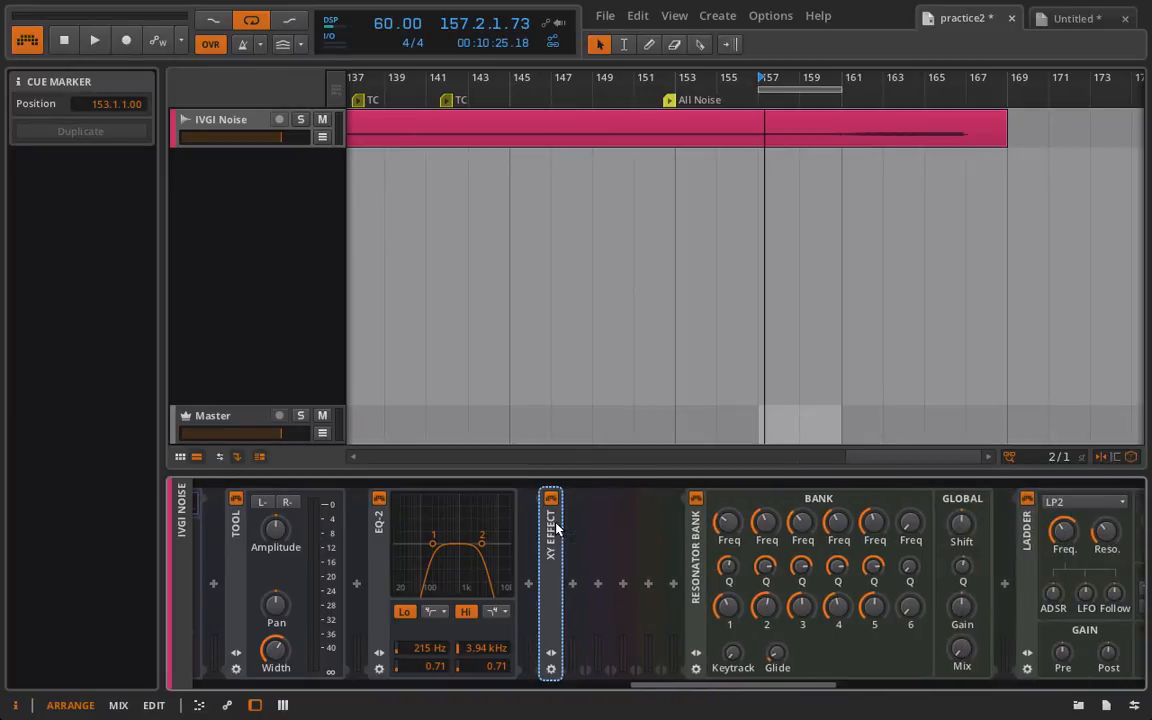
Play the loop and raise the FX Layer's Low, Mid and Hi macros to roughly halfway.
{"action": "scroll", "coordinate": [645, 564], "scroll_direction": "left", "scroll_amount": 10}
{"action": "scroll", "coordinate": [645, 564], "scroll_direction": "left", "scroll_amount": 1}
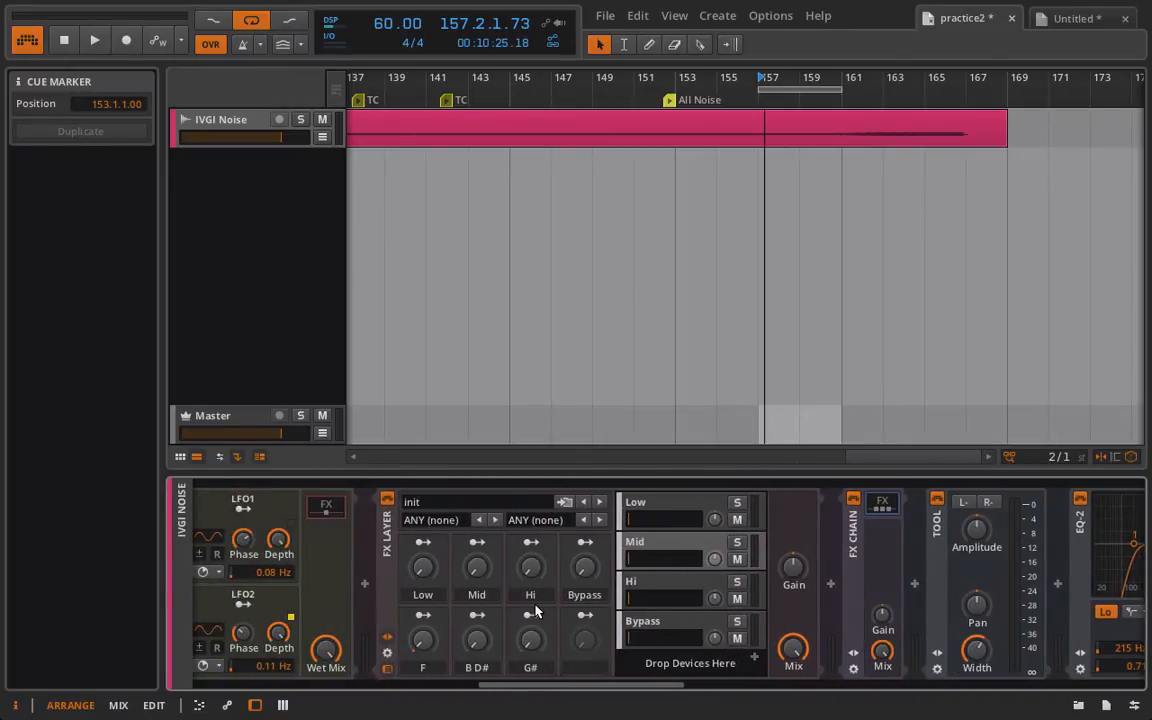
{"action": "key", "text": "space"}
{"action": "left_click_drag", "start_coordinate": [425, 569], "coordinate": [425, 531]}
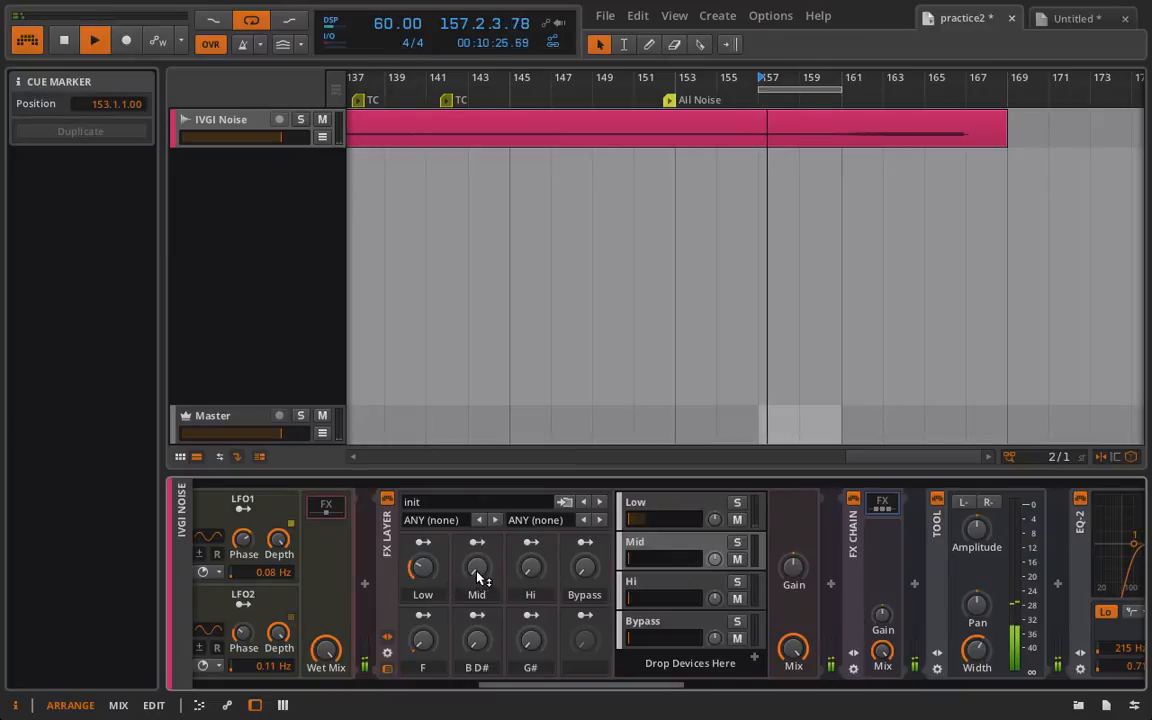
{"action": "left_click_drag", "start_coordinate": [477, 567], "coordinate": [477, 467]}
{"action": "left_click_drag", "start_coordinate": [530, 567], "coordinate": [530, 470]}
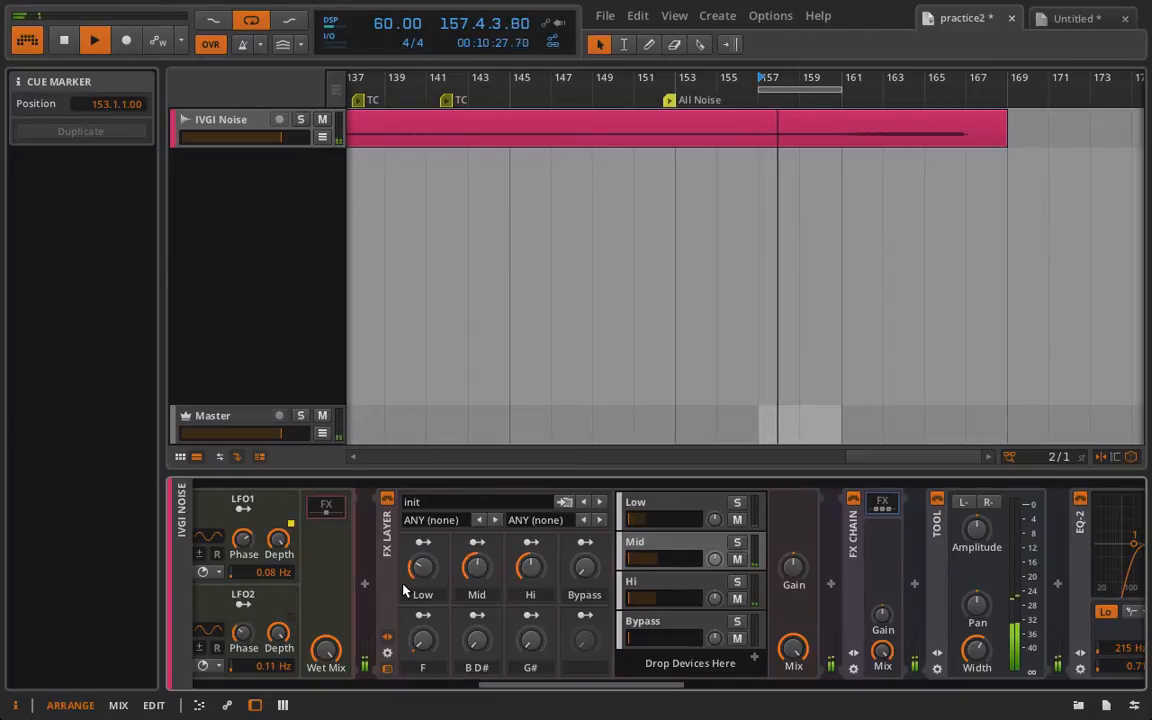
{"action": "left_click_drag", "start_coordinate": [422, 572], "coordinate": [422, 495]}
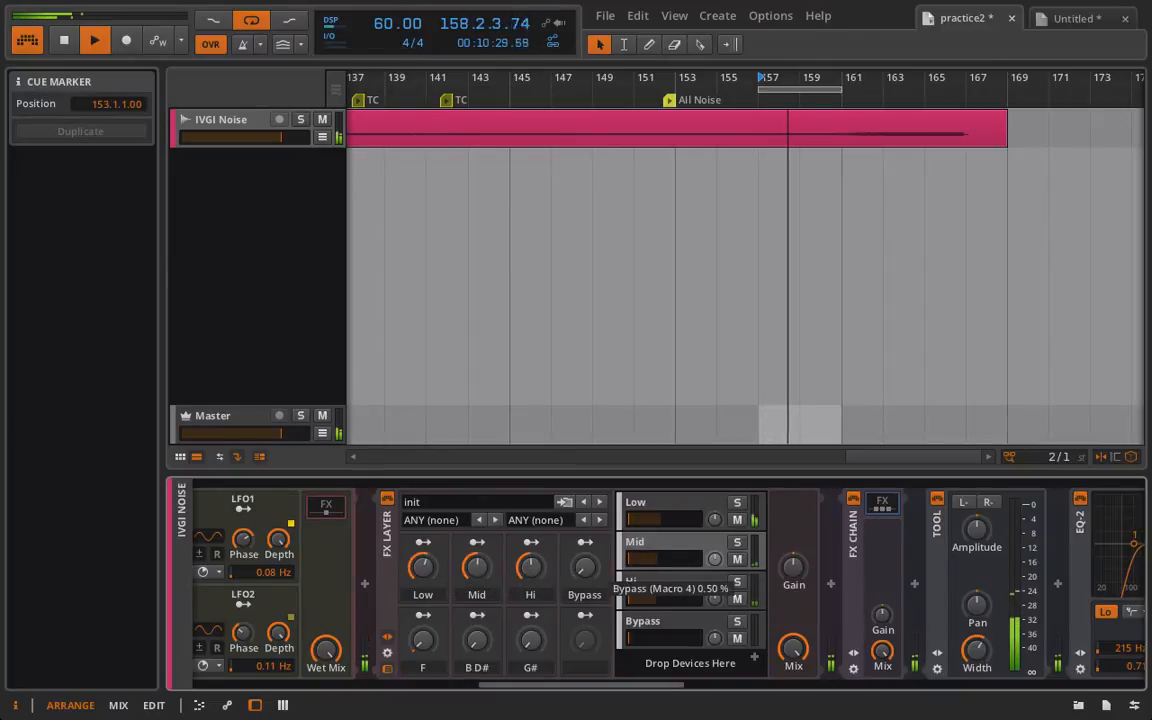
Raise the first LFO Mod's LP macro to full and turn up the Mix of the FX Chain before the LP2 Ladder.
{"action": "scroll", "coordinate": [407, 630], "scroll_direction": "left", "scroll_amount": 5}
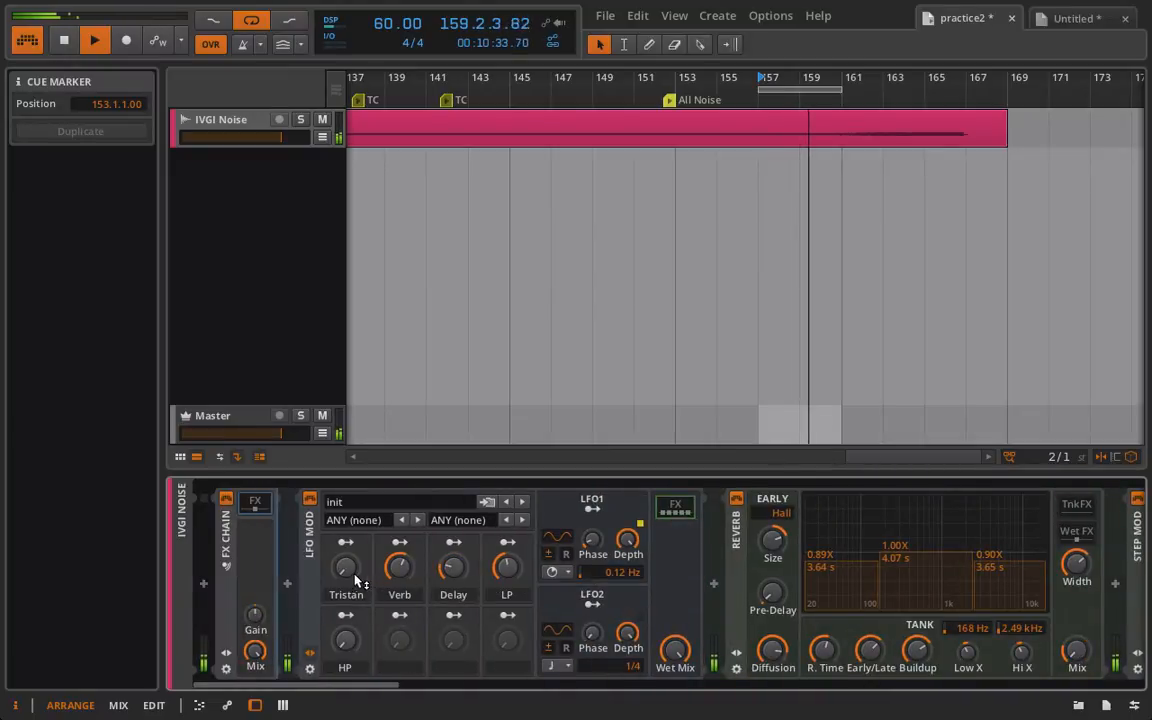
{"action": "left_click_drag", "start_coordinate": [503, 566], "coordinate": [503, 462]}
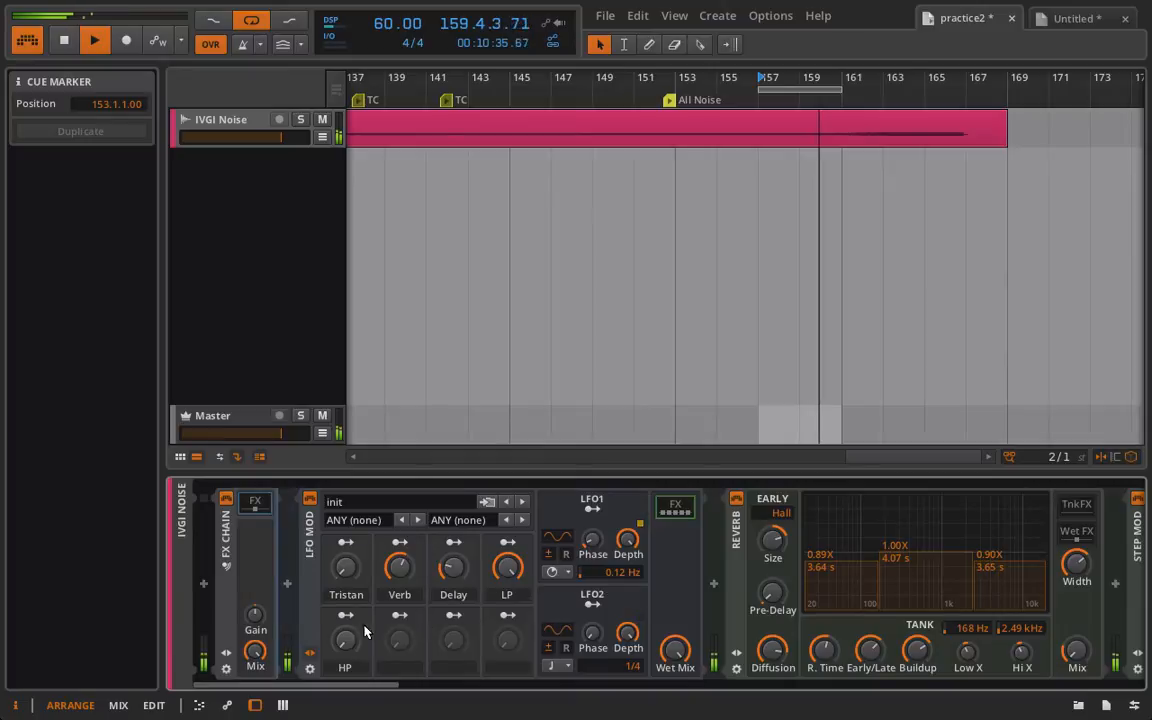
{"action": "scroll", "coordinate": [470, 655], "scroll_direction": "right", "scroll_amount": 10}
{"action": "scroll", "coordinate": [513, 666], "scroll_direction": "right", "scroll_amount": 15}
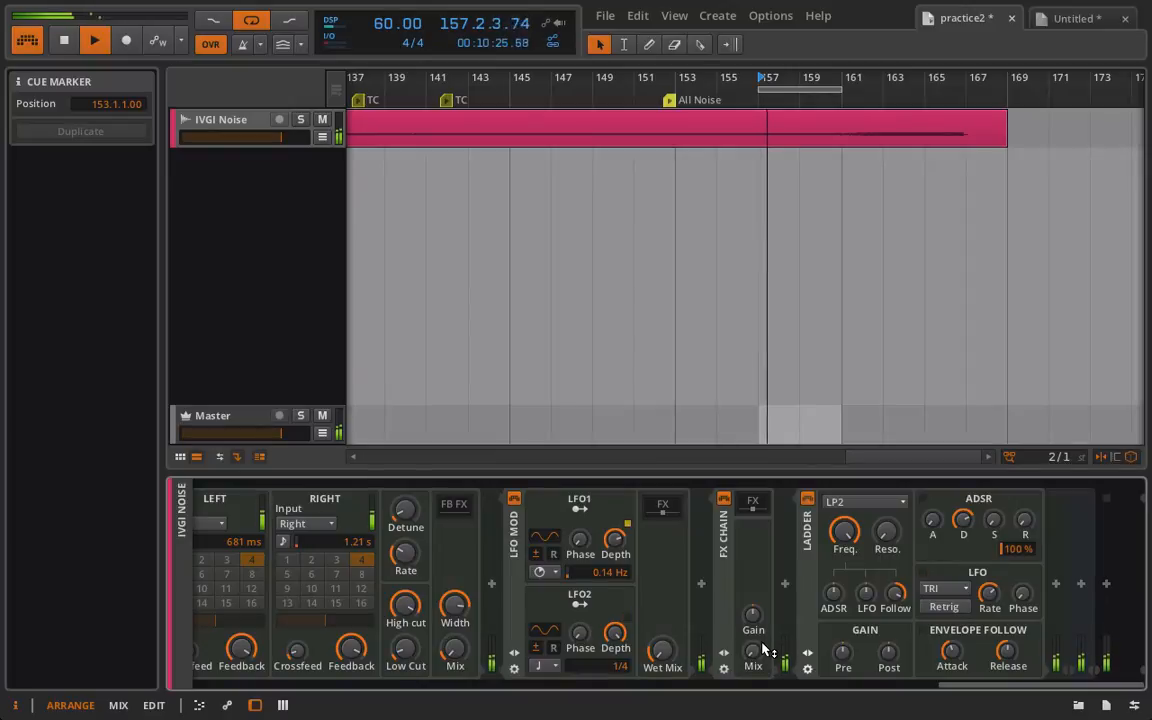
{"action": "left_click_drag", "start_coordinate": [757, 667], "coordinate": [757, 636]}
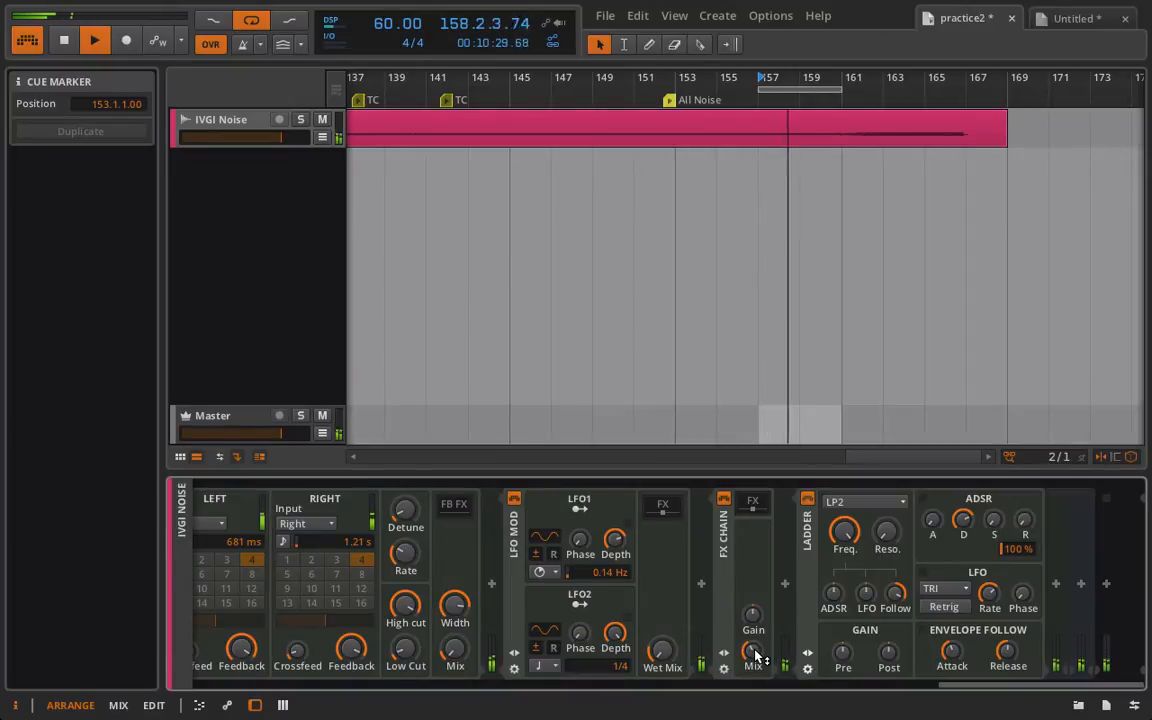
Reveal the LFO Mods and the BP1 and BP2 Ladders nested in that FX Chain, and turn down the LP2 Ladder's frequency.
{"action": "left_click", "coordinate": [757, 502]}
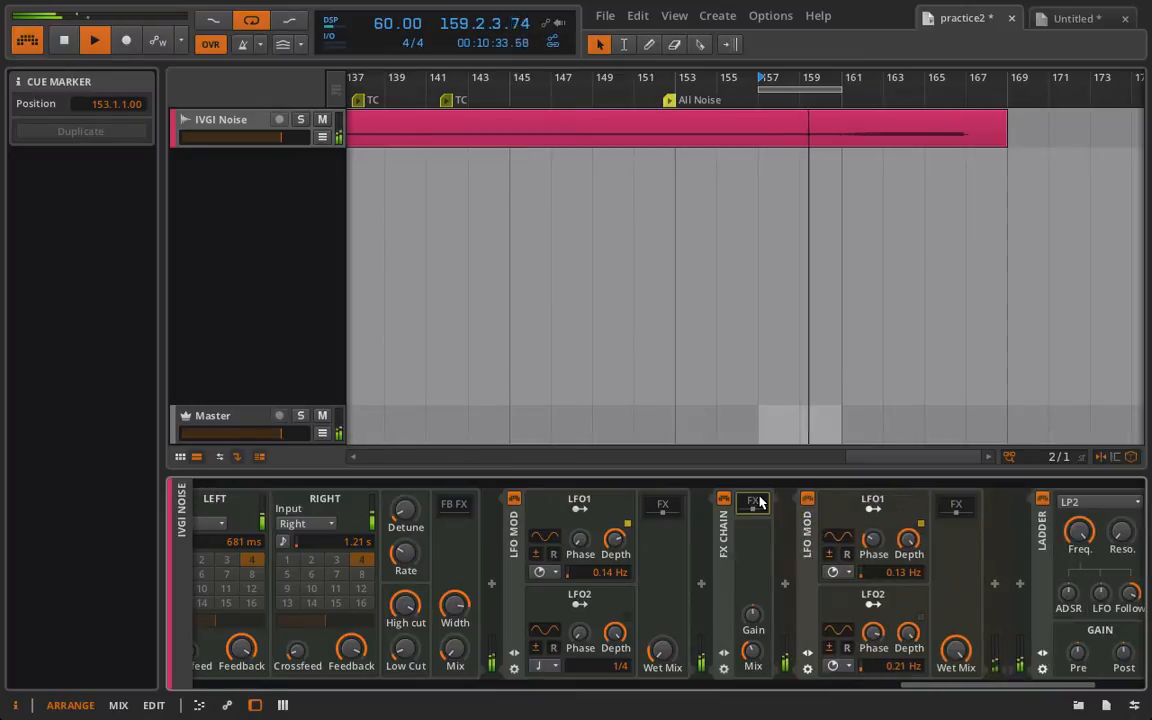
{"action": "left_click", "coordinate": [955, 506]}
{"action": "scroll", "coordinate": [838, 501], "scroll_direction": "right", "scroll_amount": 4}
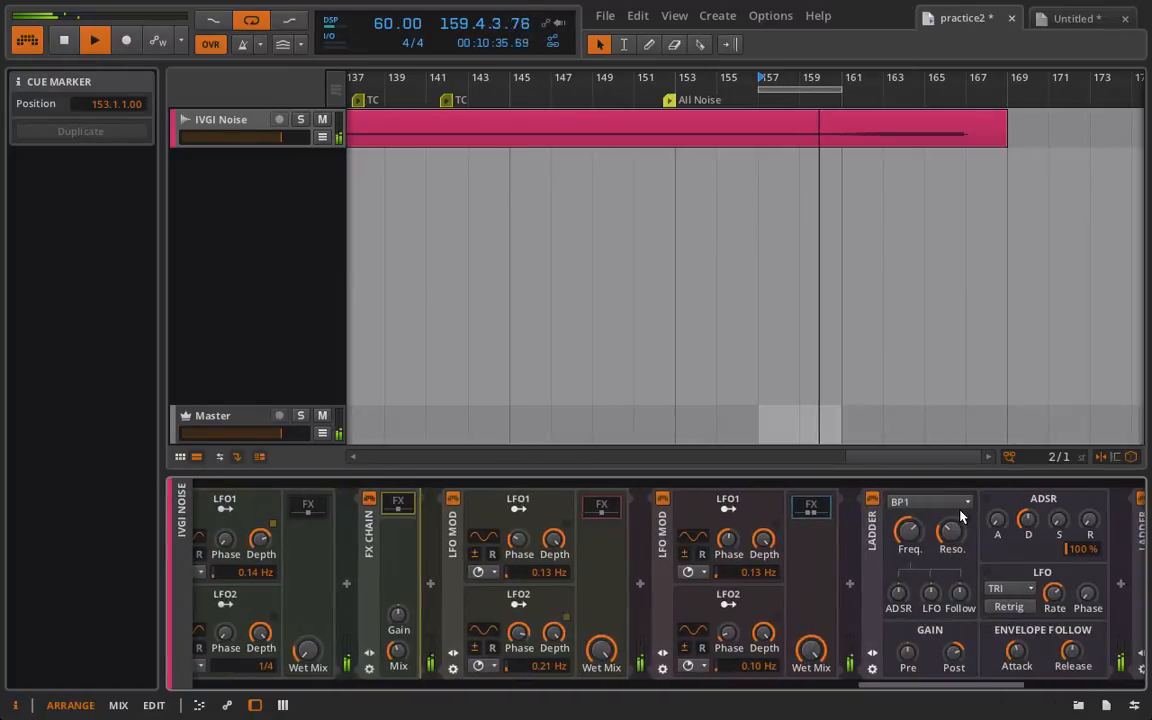
{"action": "scroll", "coordinate": [838, 501], "scroll_direction": "right", "scroll_amount": 2}
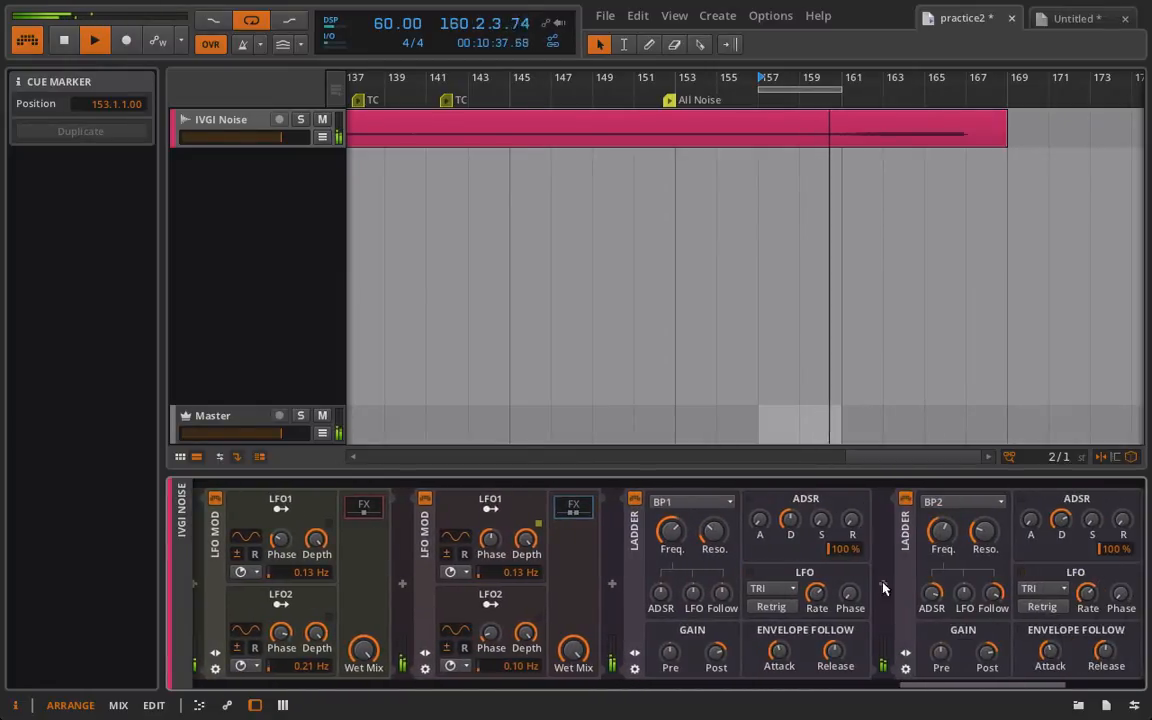
{"action": "scroll", "coordinate": [956, 548], "scroll_direction": "right", "scroll_amount": 5}
{"action": "mouse_move", "coordinate": [845, 530]}
{"action": "left_mouse_down"}
{"action": "mouse_move", "coordinate": [845, 505]}
{"action": "mouse_move", "coordinate": [845, 530]}
{"action": "left_mouse_up"}
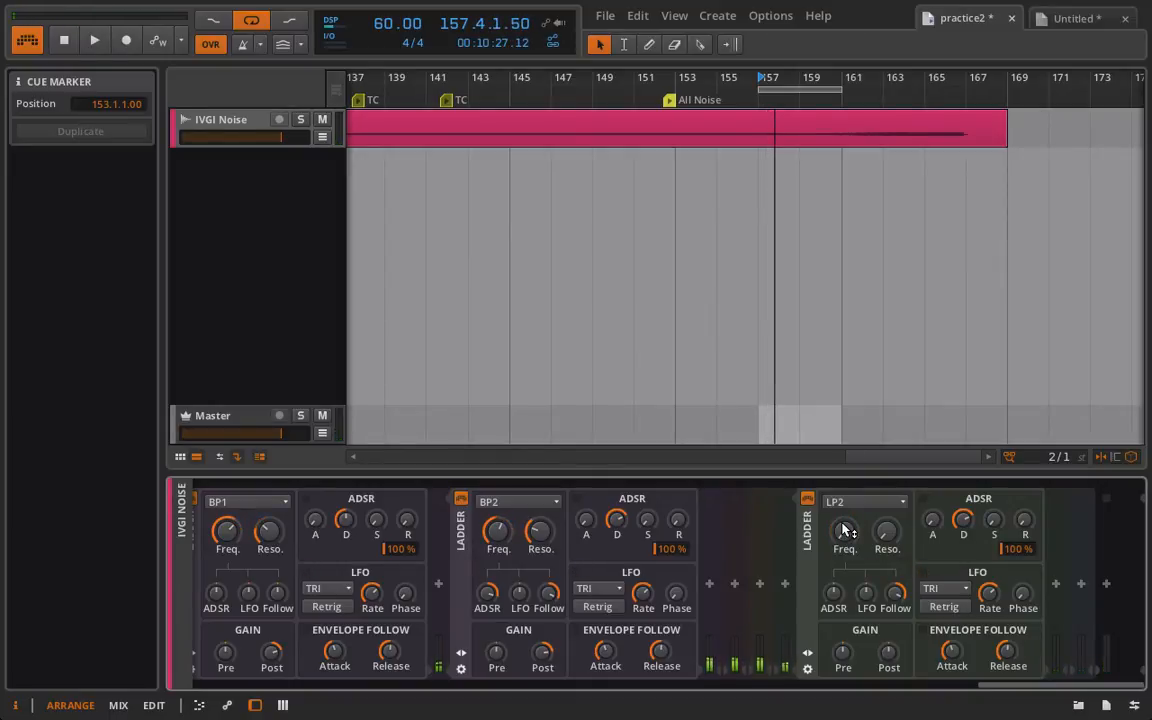
{"action": "scroll", "coordinate": [779, 540], "scroll_direction": "down", "scroll_amount": 5}
{"action": "scroll", "coordinate": [781, 540], "scroll_direction": "down", "scroll_amount": 10}
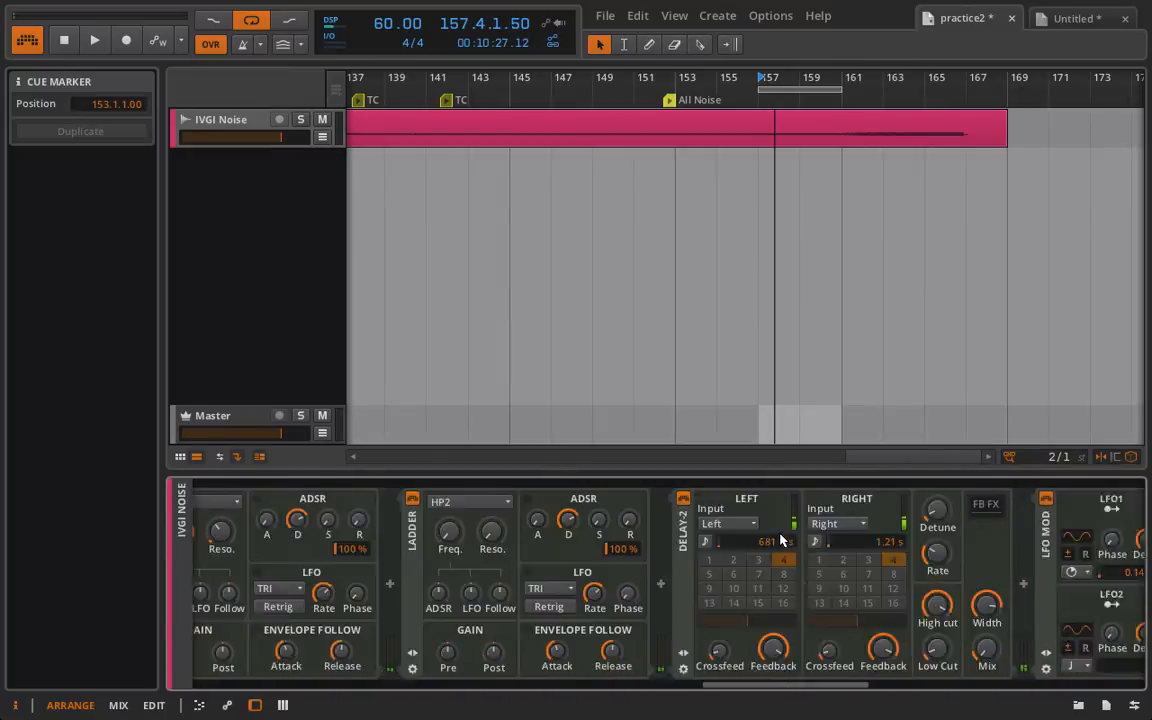
{"action": "scroll", "coordinate": [781, 540], "scroll_direction": "down", "scroll_amount": 10}
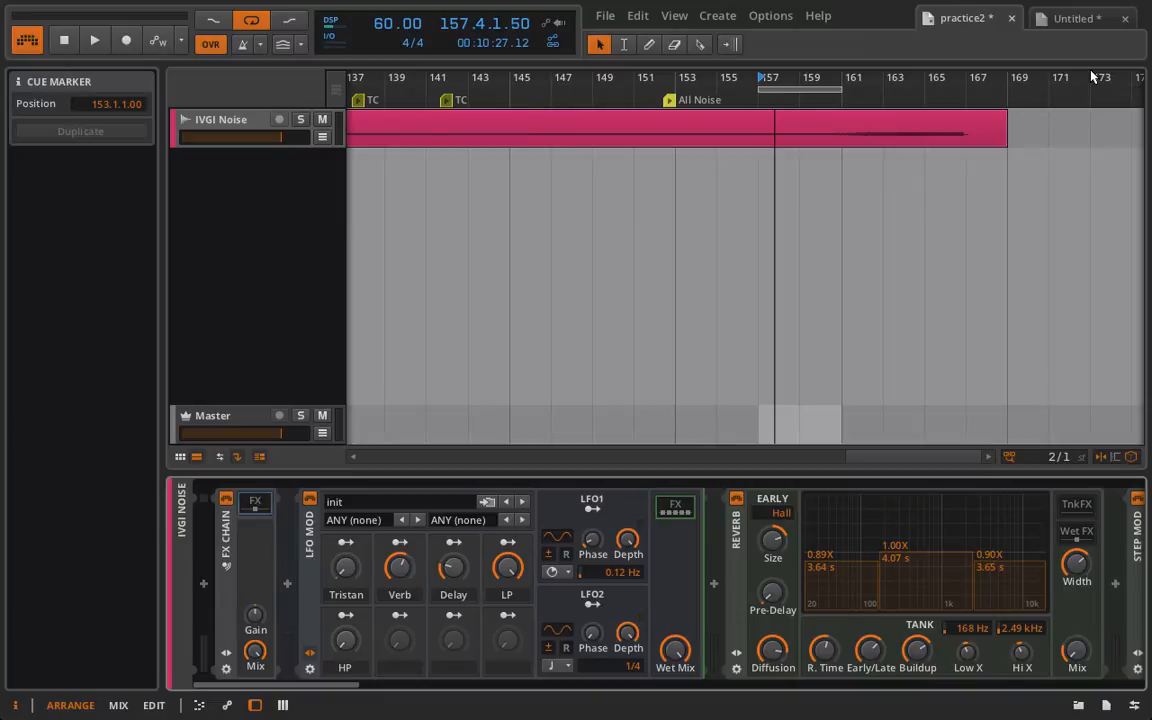
Switch to the Untitled project, play the Polysynth loop and deactivate the XY Effect.
{"action": "left_click", "coordinate": [1090, 18]}
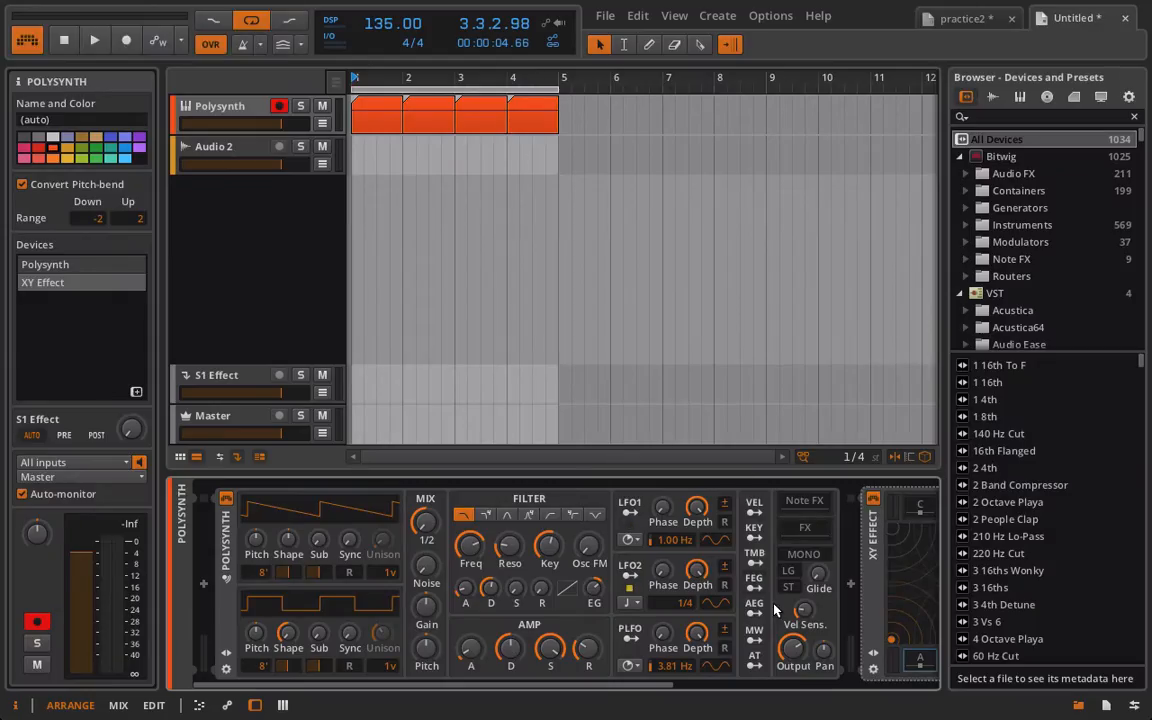
{"action": "scroll", "coordinate": [774, 609], "scroll_direction": "right", "scroll_amount": 3}
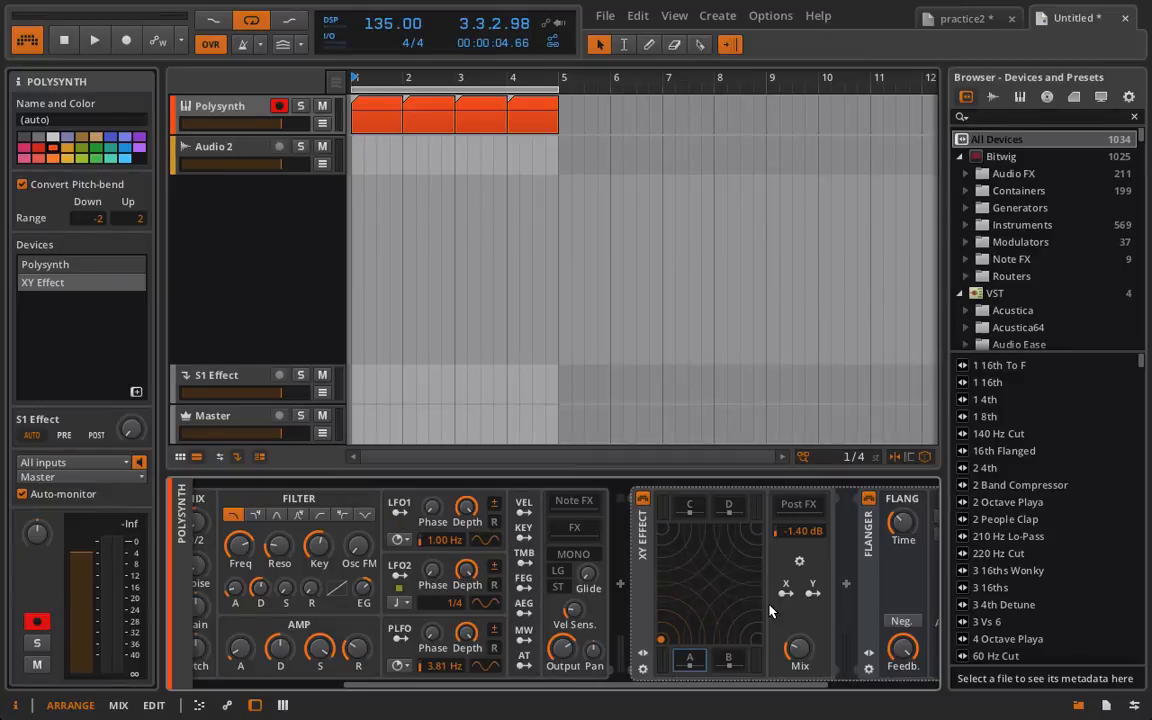
{"action": "key", "text": "space"}
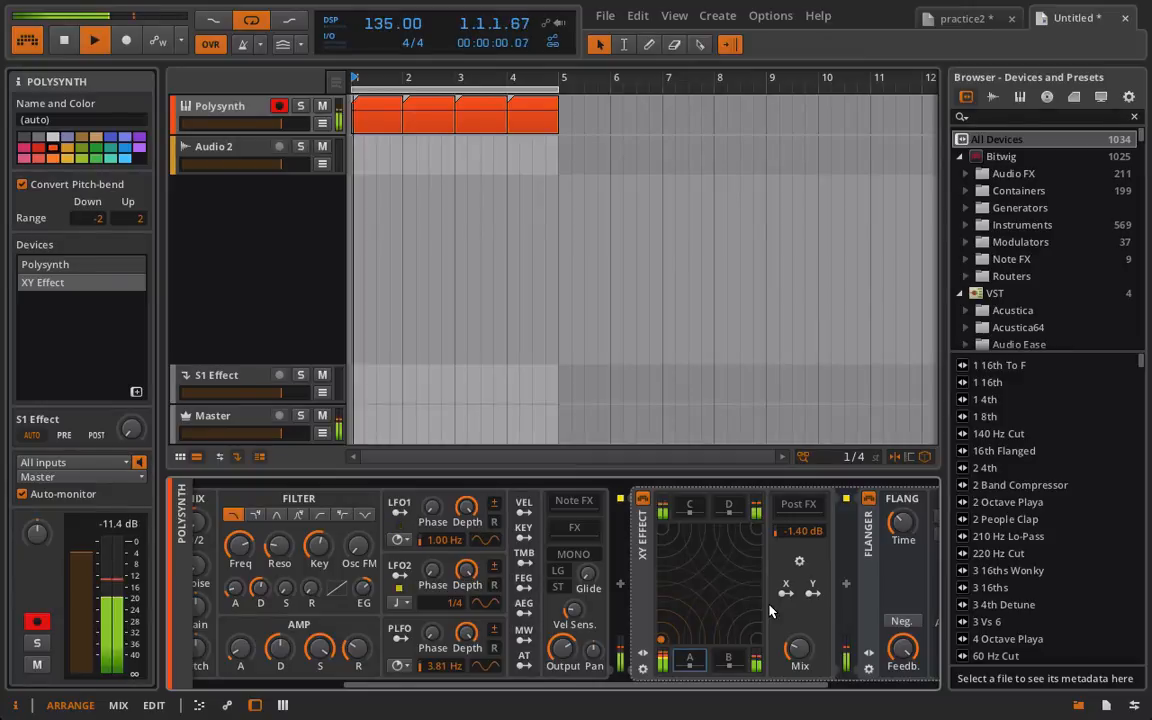
{"action": "left_click", "coordinate": [646, 499]}
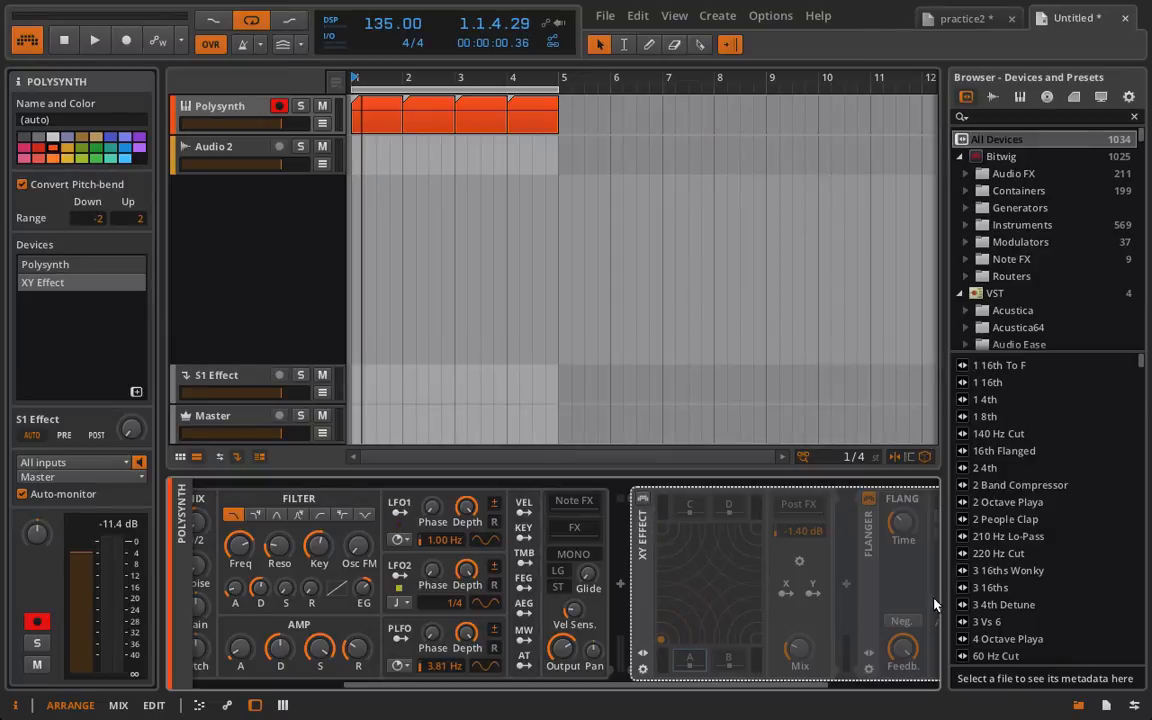
Hide the device browser, reactivate the XY Effect and play the Polysynth loop.
{"action": "left_click", "coordinate": [1078, 706]}
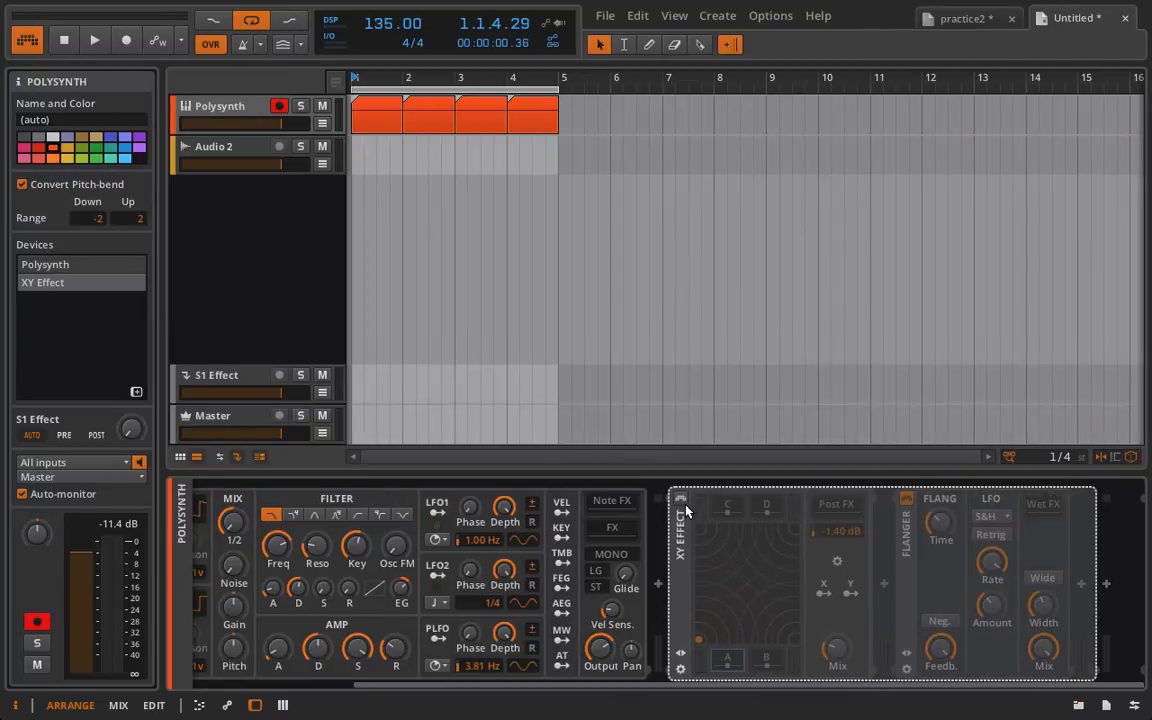
{"action": "left_click", "coordinate": [680, 498]}
{"action": "key", "text": "space"}
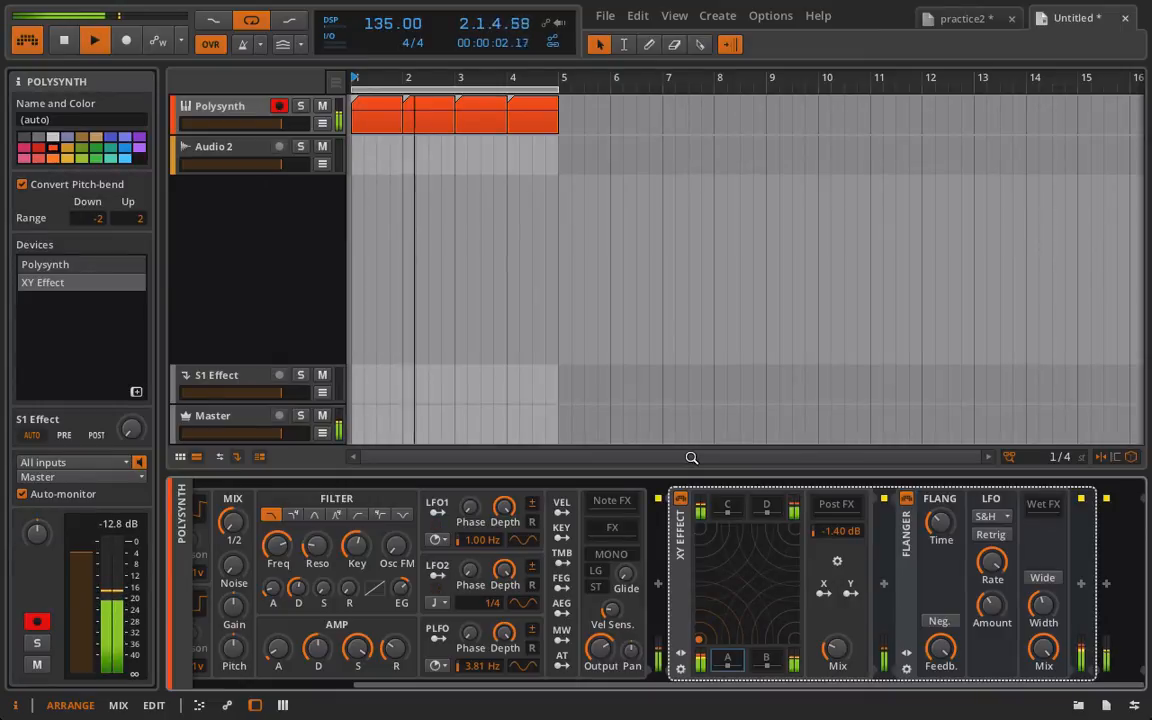
Show the Polysynth track's automation lane, move the XY Effect's point around during playback and return it to corner A.
{"action": "left_click", "coordinate": [322, 123]}
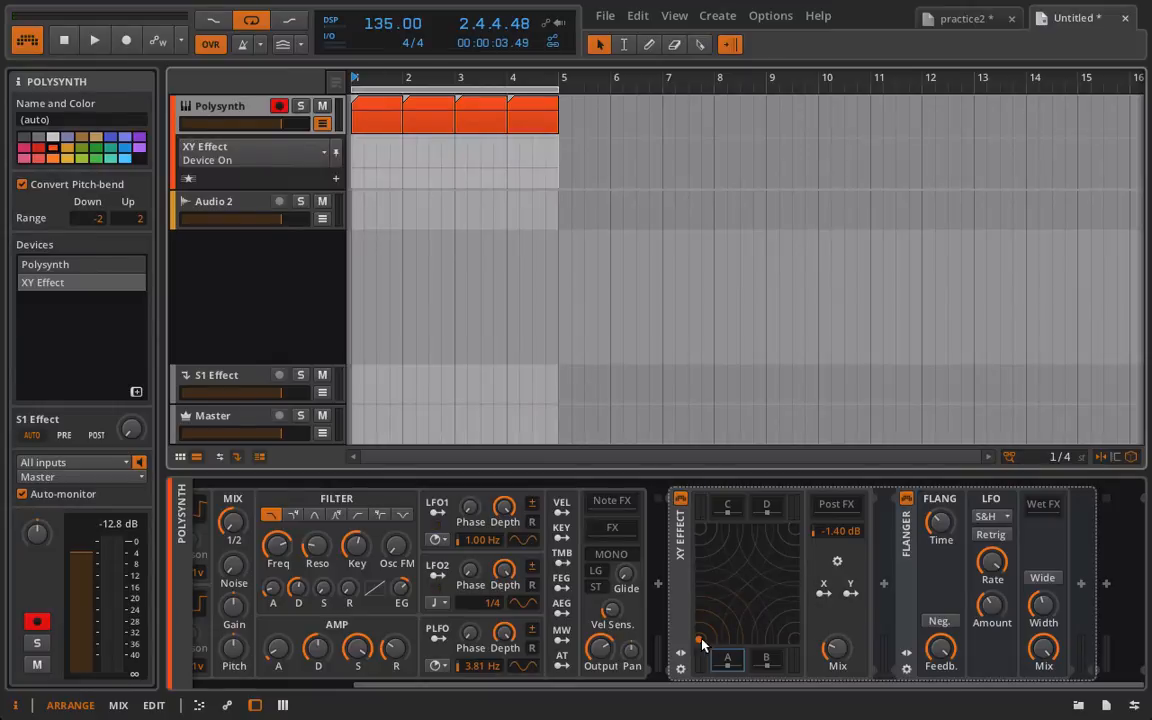
{"action": "left_click_drag", "start_coordinate": [699, 639], "coordinate": [627, 718]}
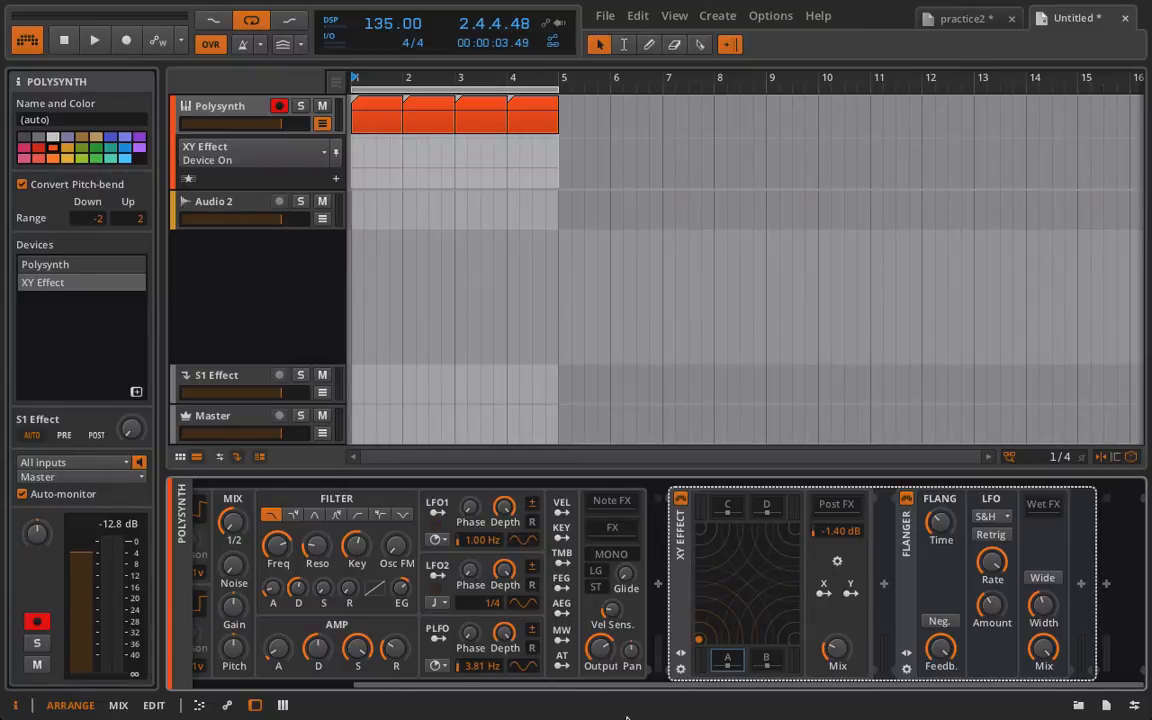
{"action": "key", "text": "space"}
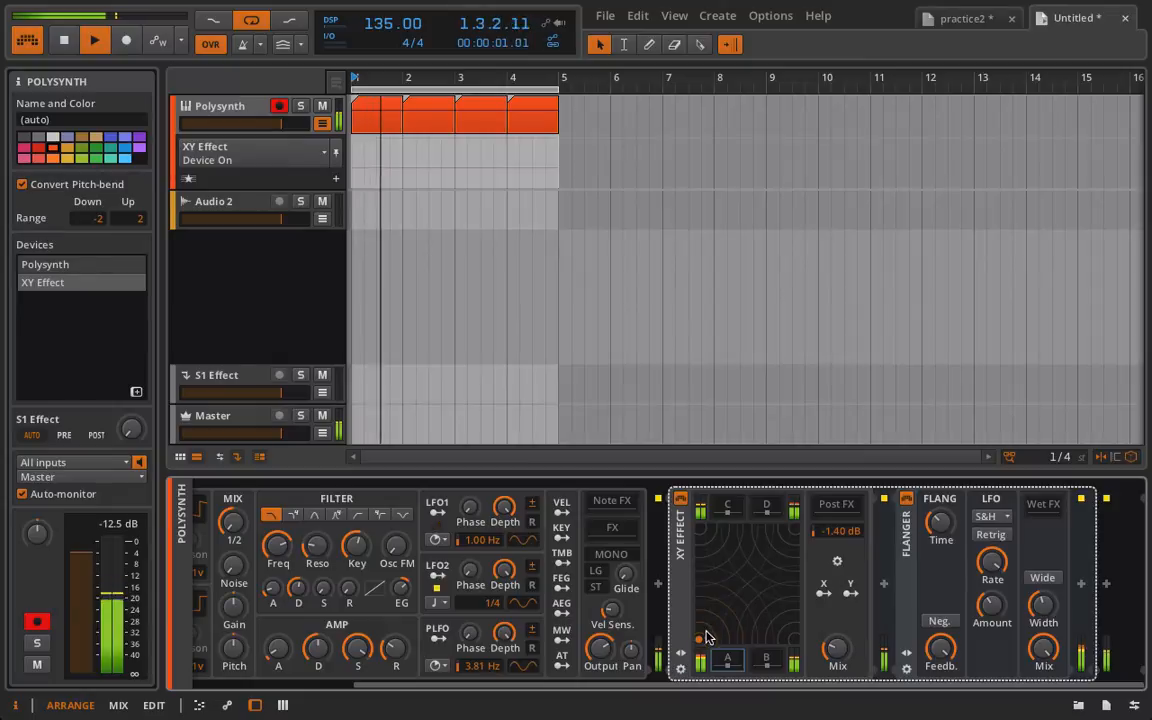
{"action": "left_click_drag", "start_coordinate": [702, 638], "coordinate": [488, 588]}
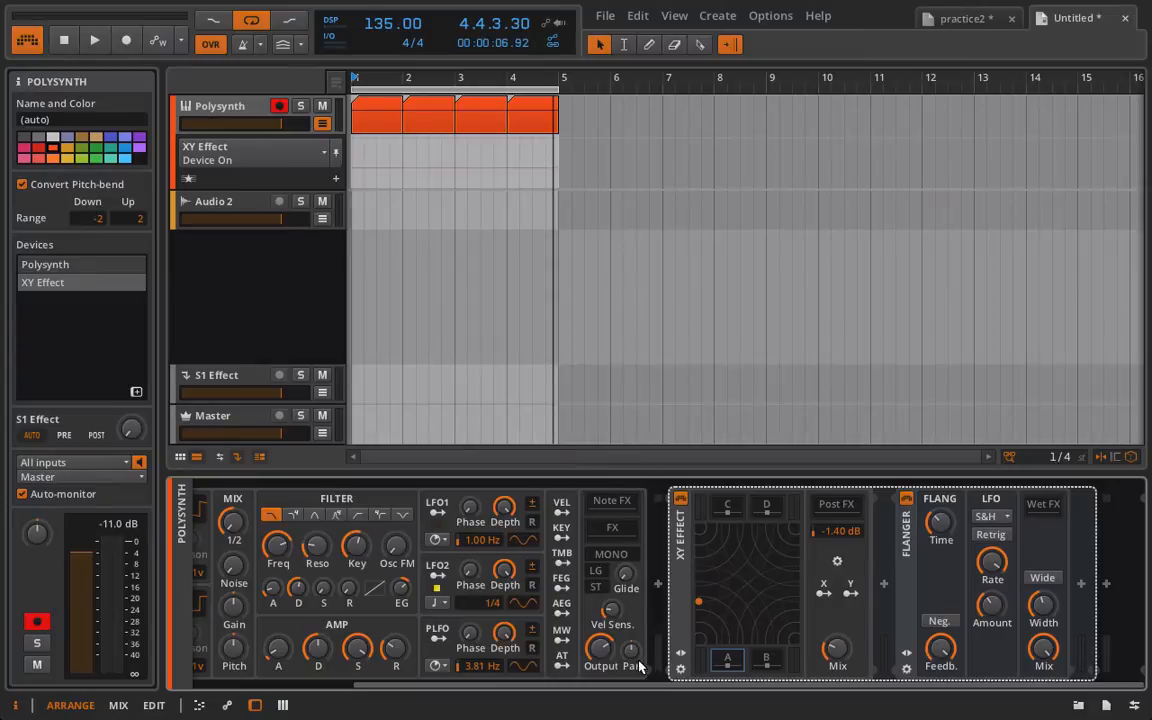
{"action": "left_click_drag", "start_coordinate": [699, 602], "coordinate": [699, 641]}
Show the XY Effect's X and Y as knobs and add a Mix X automation point at 1.1.1 with value 0 %.
{"action": "left_click", "coordinate": [826, 590]}
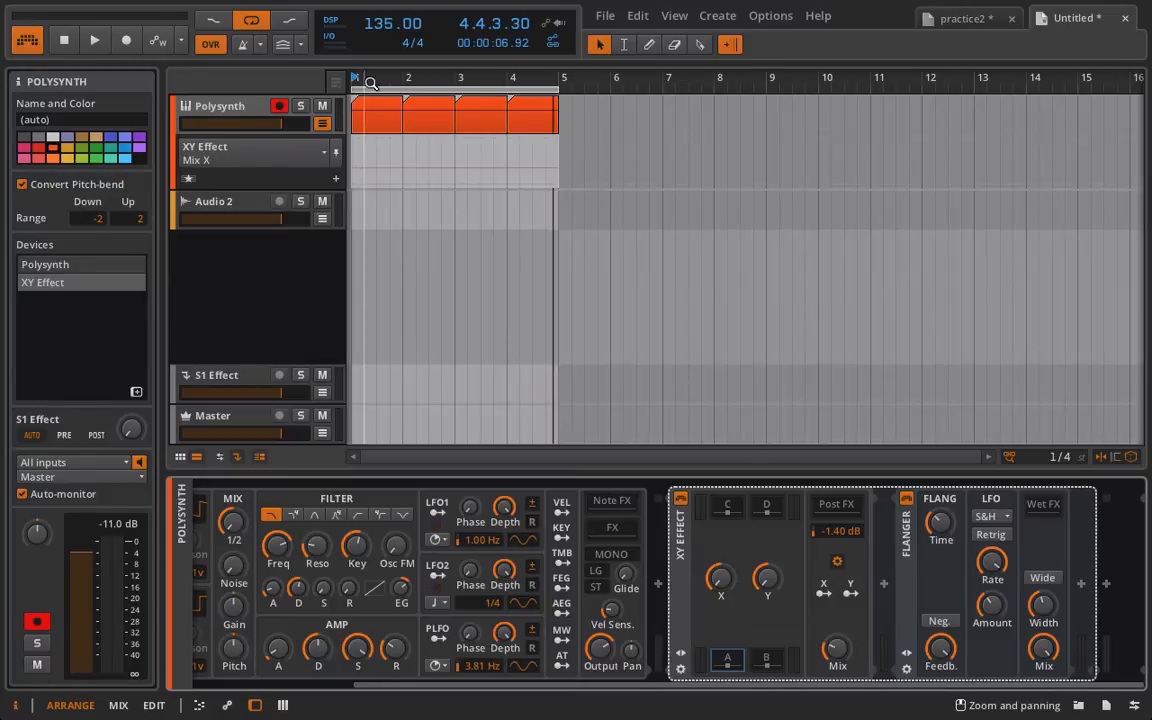
{"action": "left_click_drag", "start_coordinate": [363, 79], "coordinate": [363, 186]}
{"action": "left_click", "coordinate": [367, 171]}
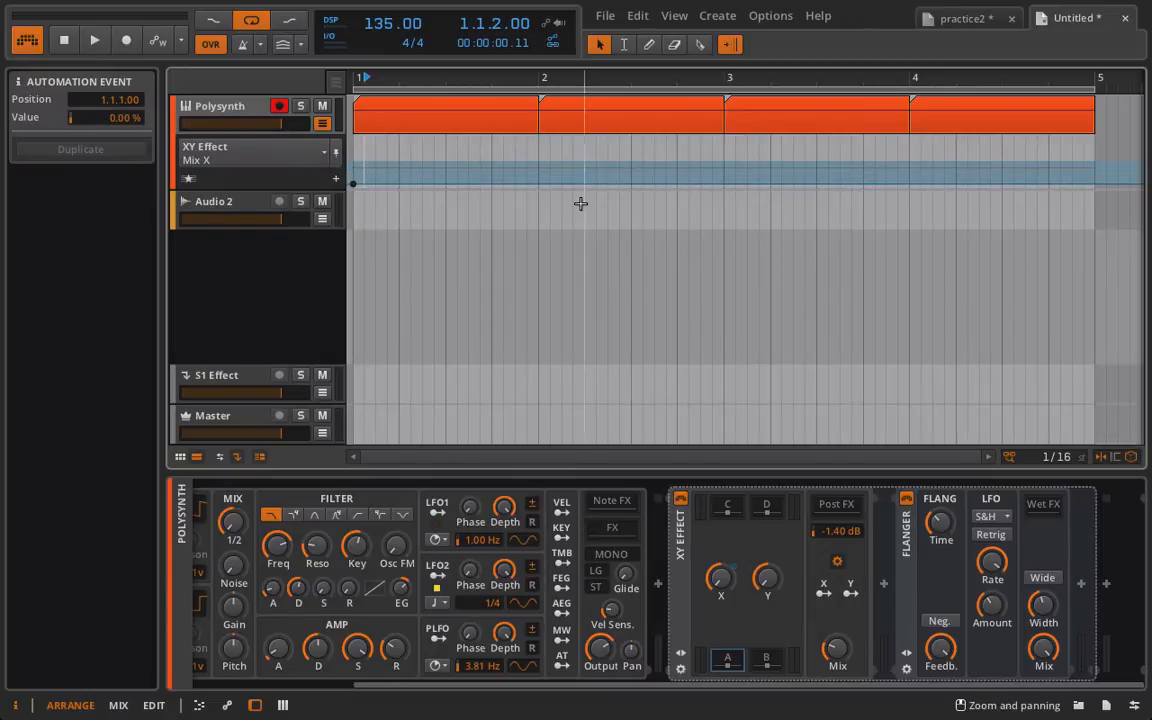
Add stepped Mix X automation of 56 % at bar 2, 20 % at bar 3 and 100 % at bar 4.
{"action": "left_click_drag", "start_coordinate": [537, 77], "coordinate": [530, 159]}
{"action": "scroll", "coordinate": [622, 226], "scroll_direction": "right", "scroll_amount": 5}
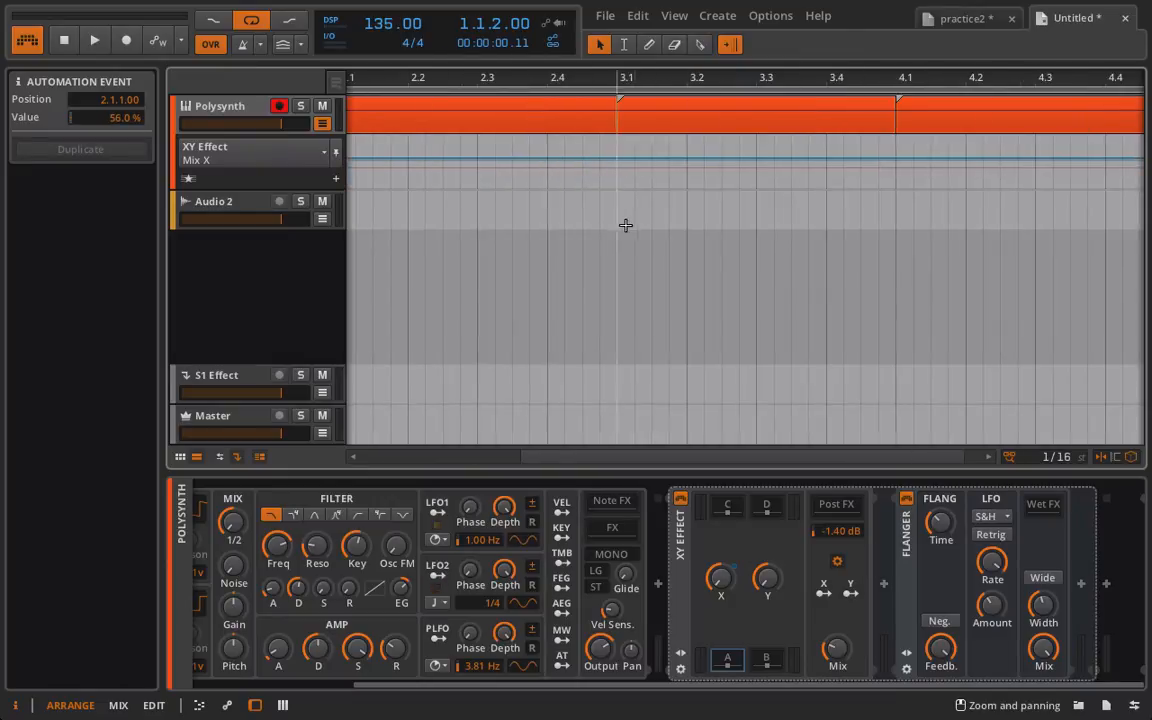
{"action": "left_click_drag", "start_coordinate": [617, 160], "coordinate": [616, 173]}
{"action": "scroll", "coordinate": [617, 178], "scroll_direction": "right", "scroll_amount": 5}
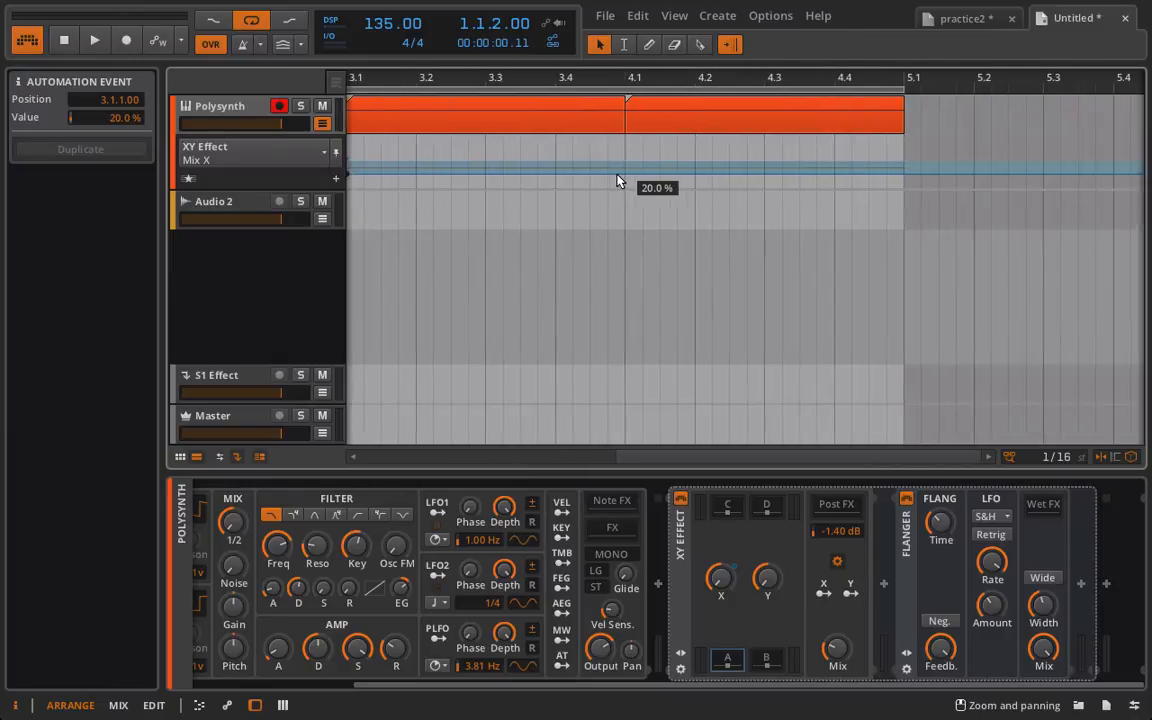
{"action": "left_click", "coordinate": [595, 176]}
{"action": "left_click_drag", "start_coordinate": [595, 176], "coordinate": [595, 142]}
{"action": "scroll", "coordinate": [595, 150], "scroll_direction": "left", "scroll_amount": 8}
{"action": "scroll", "coordinate": [745, 270], "scroll_direction": "left", "scroll_amount": 3}
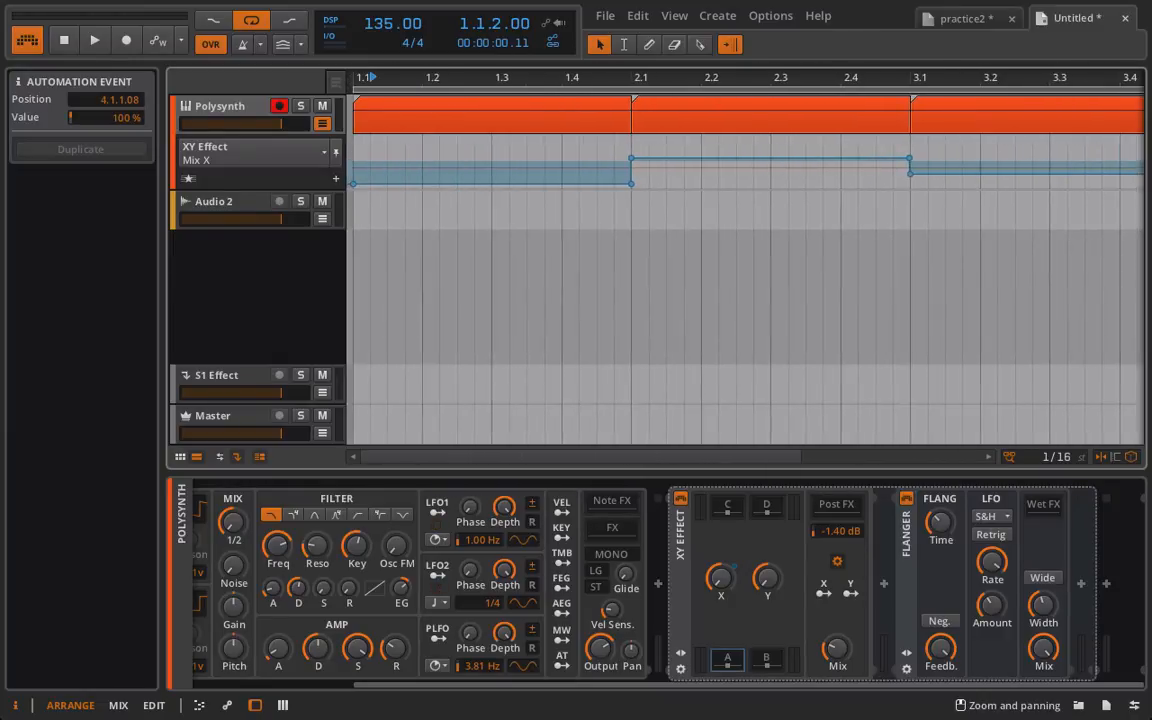
Play the loop and raise bar 1's Mix X automation to 12 % at its start and 13 % at its end.
{"action": "left_click_drag", "start_coordinate": [461, 82], "coordinate": [469, 82]}
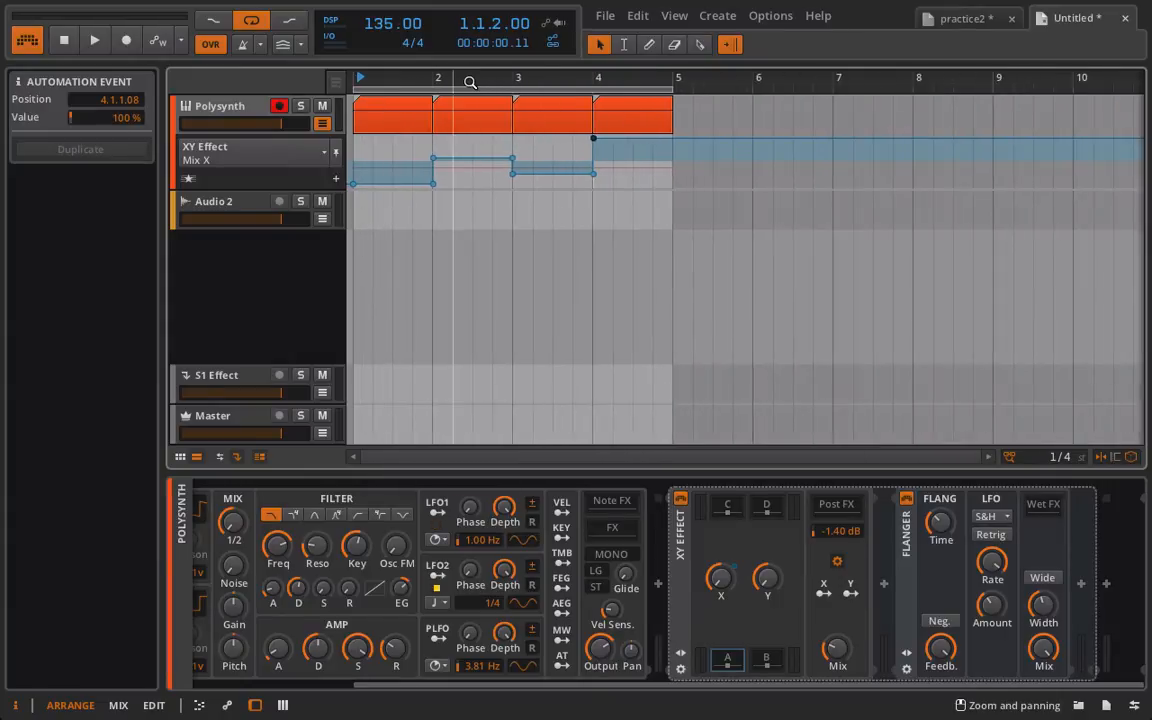
{"action": "key", "text": "space"}
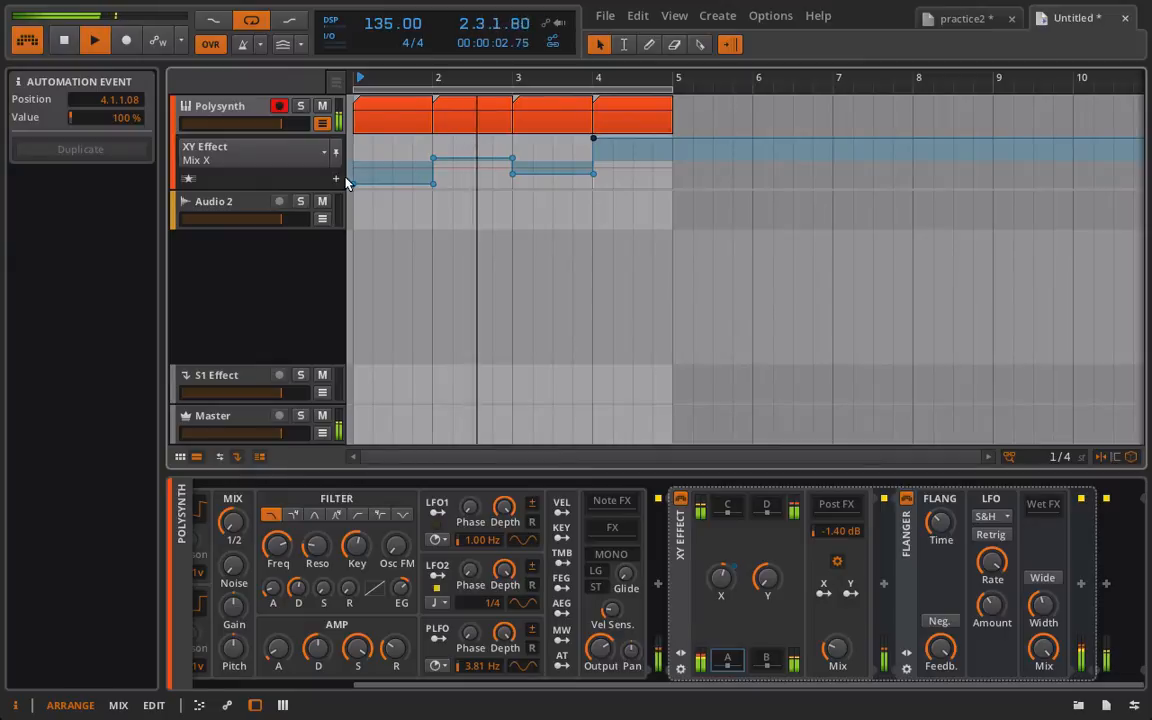
{"action": "left_click_drag", "start_coordinate": [352, 187], "coordinate": [352, 178]}
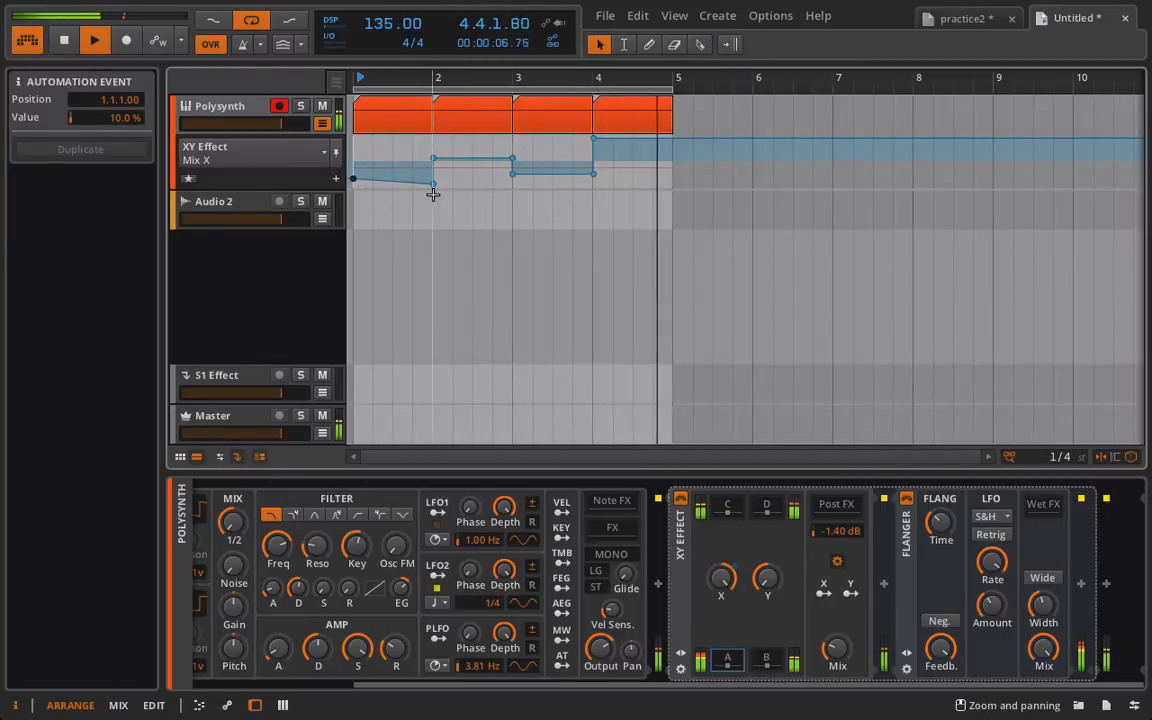
{"action": "left_click_drag", "start_coordinate": [433, 188], "coordinate": [433, 177]}
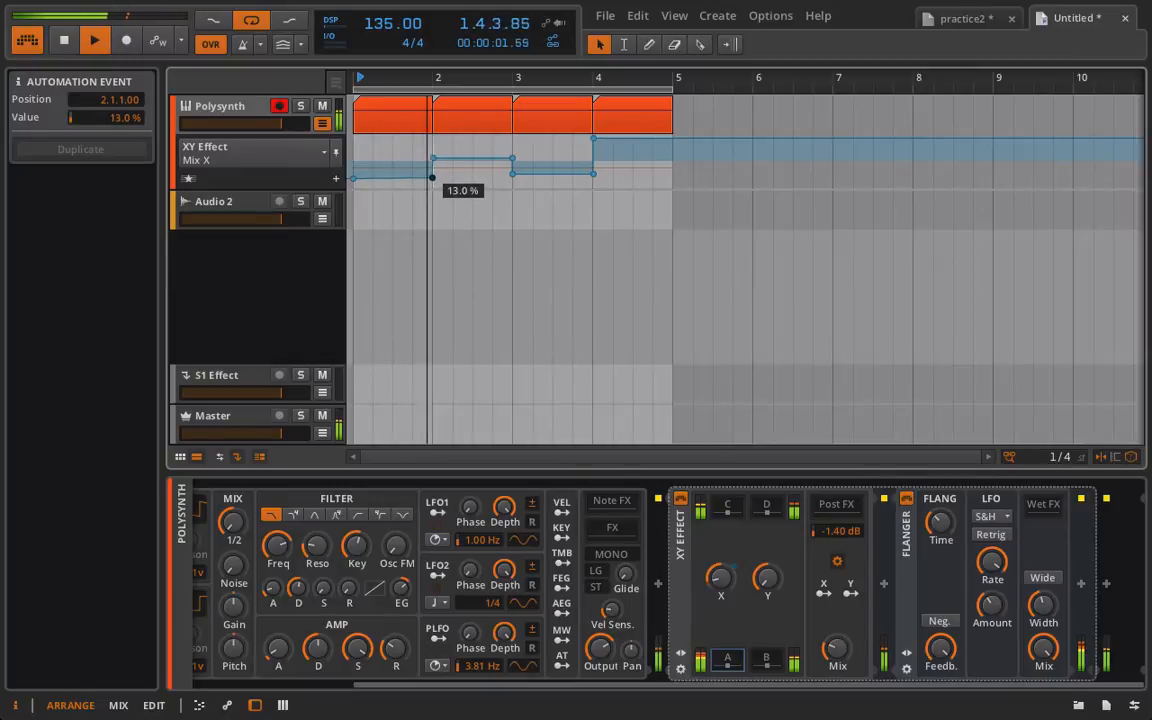
{"action": "left_click", "coordinate": [353, 178]}
{"action": "left_click_drag", "start_coordinate": [353, 178], "coordinate": [353, 176]}
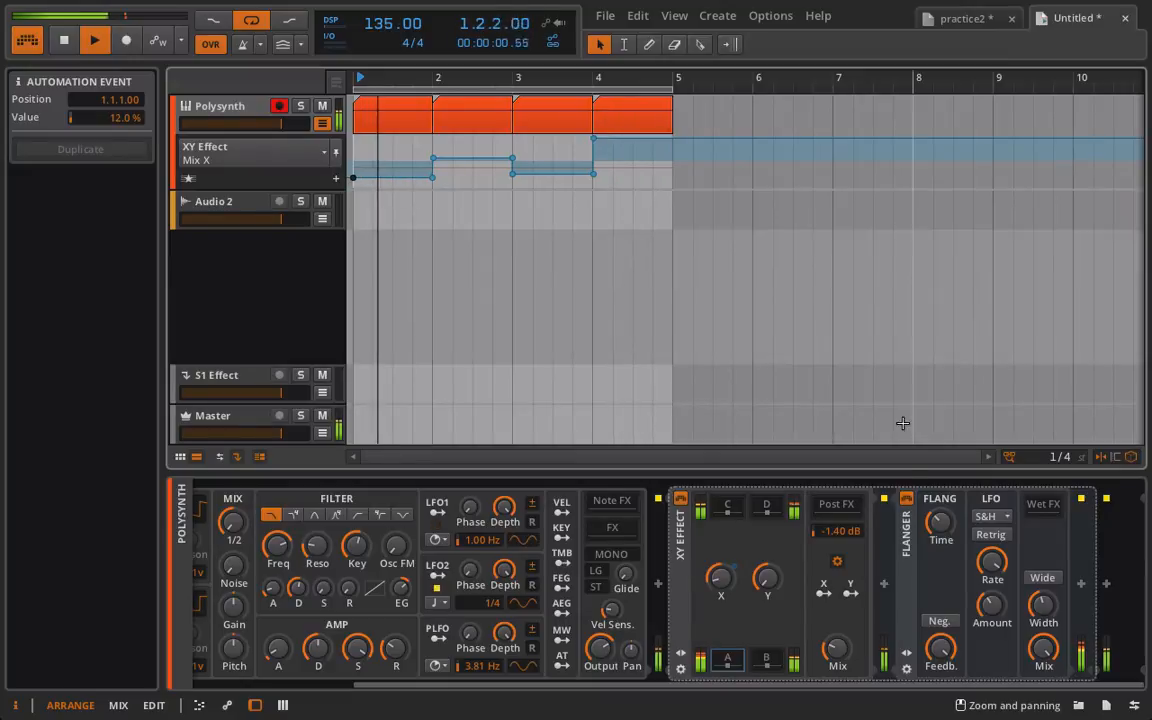
Automate Mix Y during playback, stepping from 74 % in bar 1 to 47 %, 12 % and 81 % in bars 2, 3 and 4.
{"action": "left_click", "coordinate": [767, 583]}
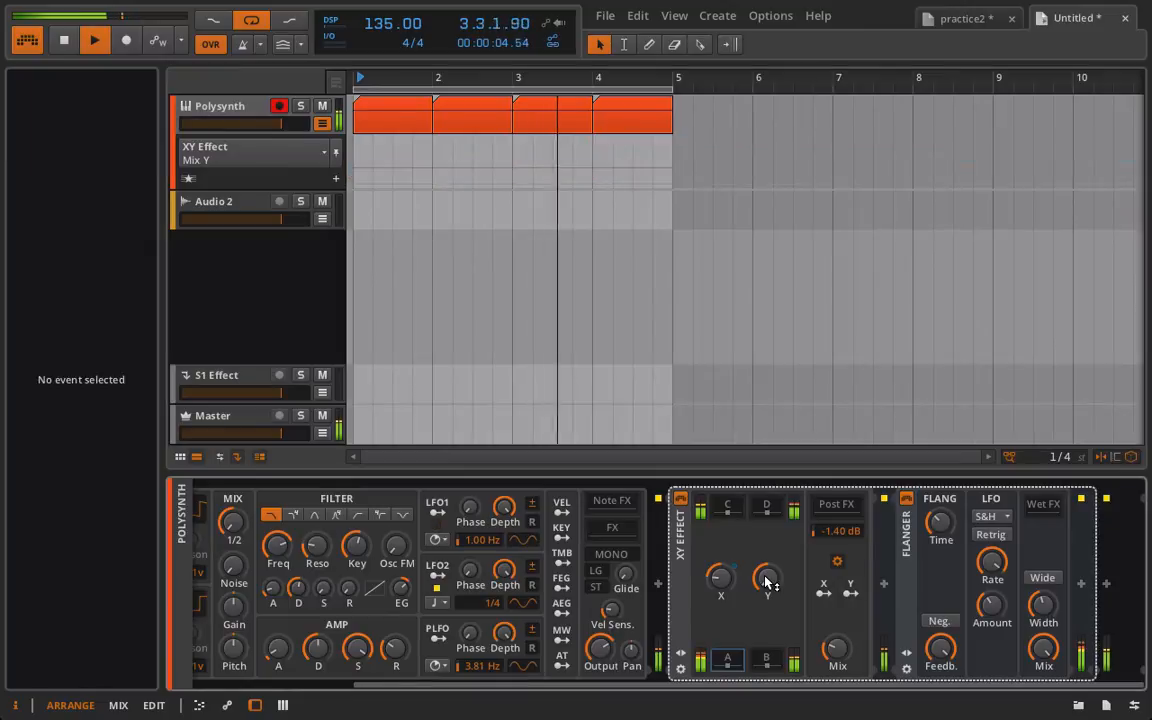
{"action": "left_click", "coordinate": [355, 190]}
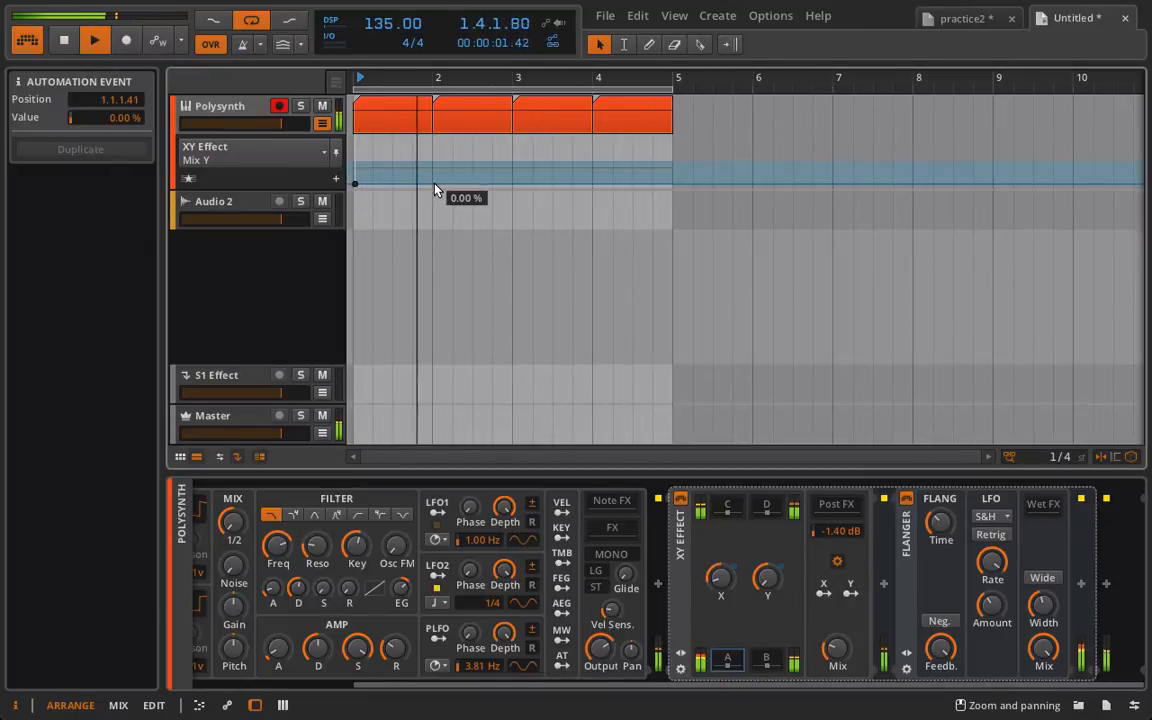
{"action": "left_click_drag", "start_coordinate": [433, 184], "coordinate": [355, 150]}
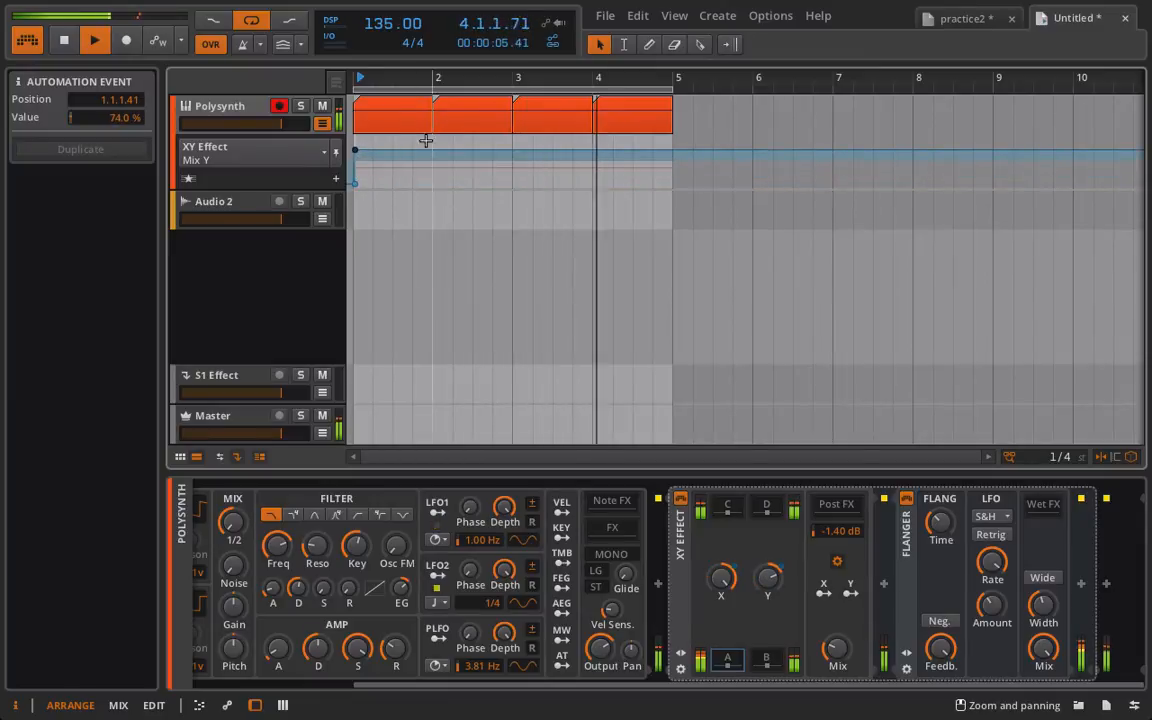
{"action": "left_click_drag", "start_coordinate": [433, 158], "coordinate": [432, 163]}
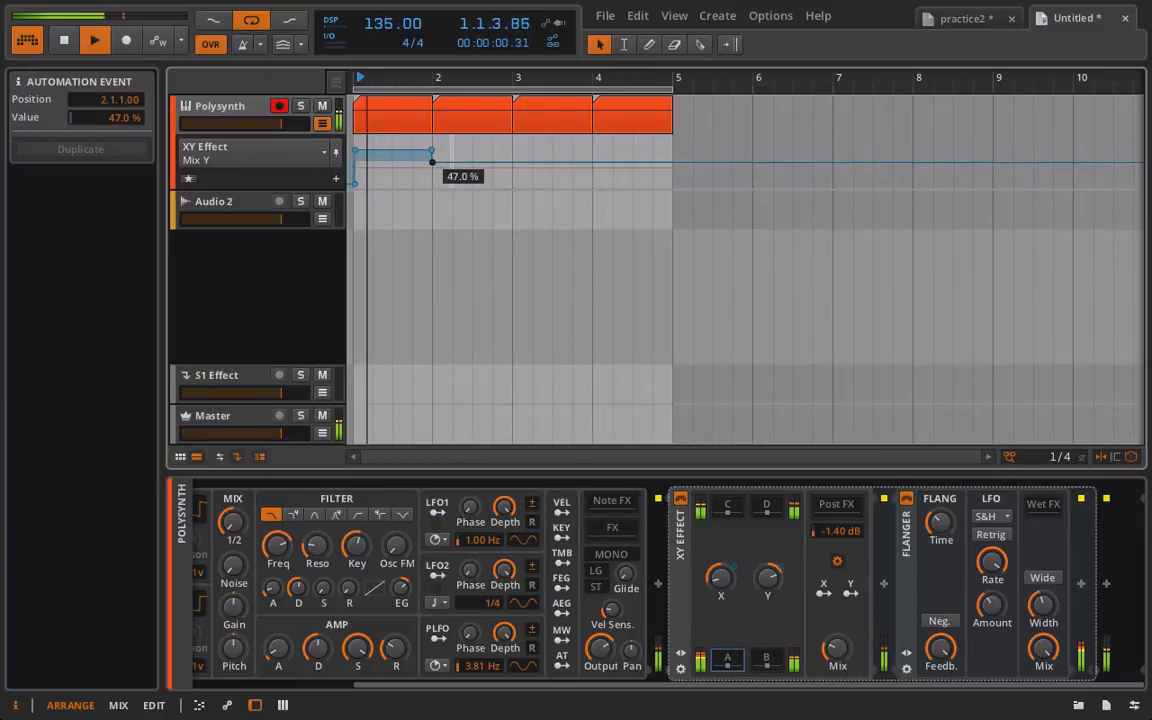
{"action": "left_click_drag", "start_coordinate": [512, 163], "coordinate": [513, 179]}
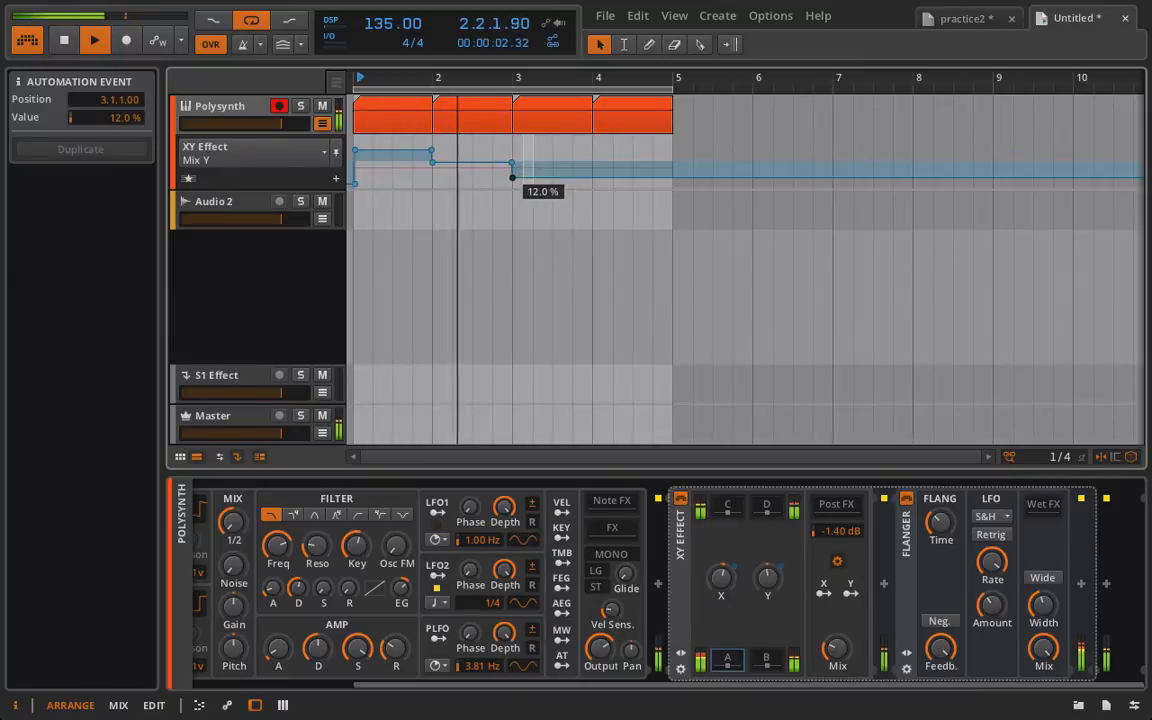
{"action": "left_click_drag", "start_coordinate": [595, 178], "coordinate": [595, 146]}
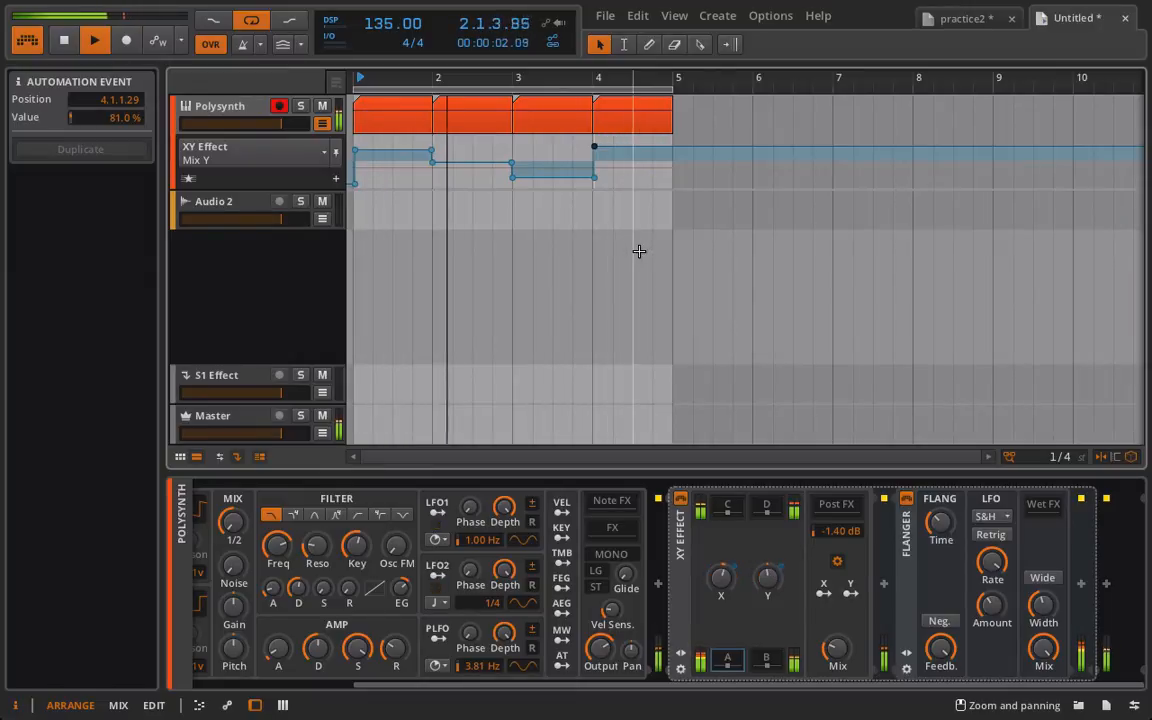
{"action": "key", "text": "space"}
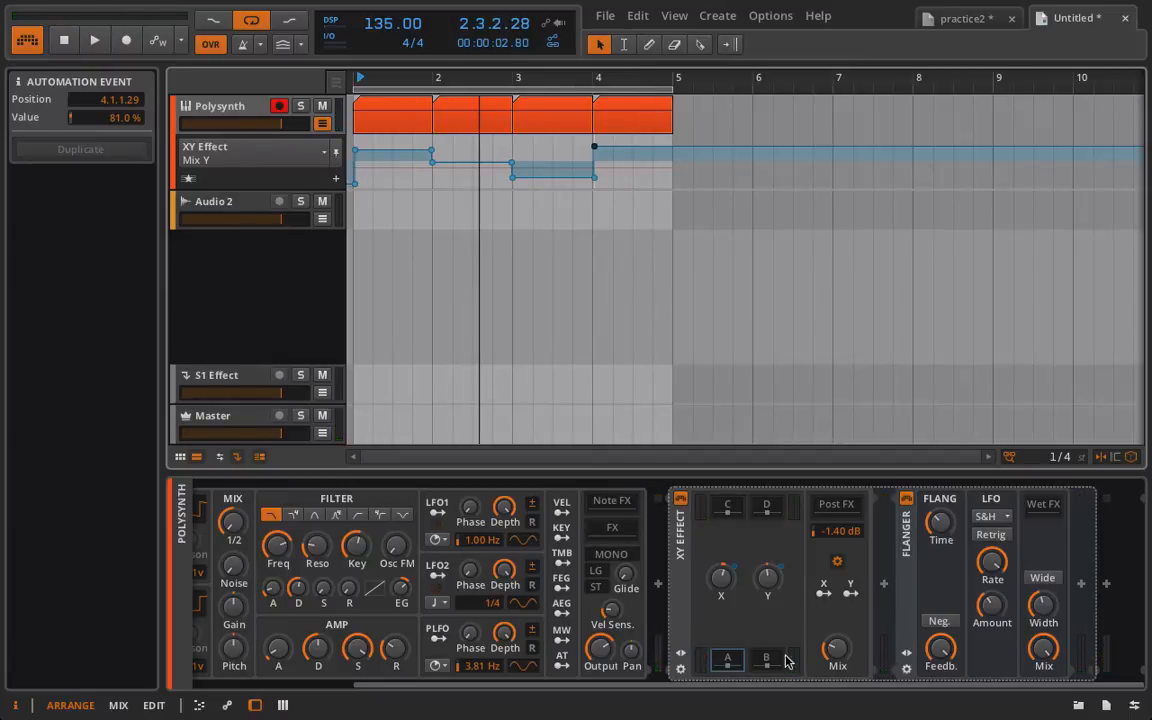
Lower the XY Effect's Global Mix to about 12.5 % and briefly play the loop.
{"action": "left_click", "coordinate": [838, 648]}
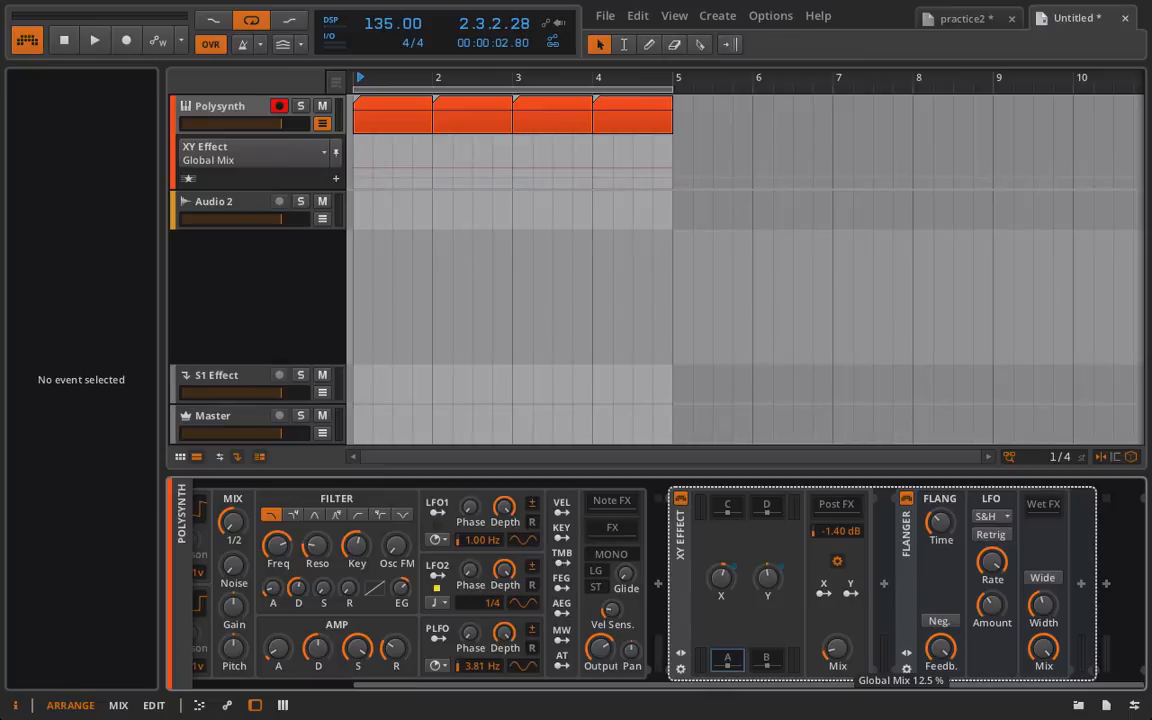
{"action": "left_click_drag", "start_coordinate": [838, 649], "coordinate": [838, 651]}
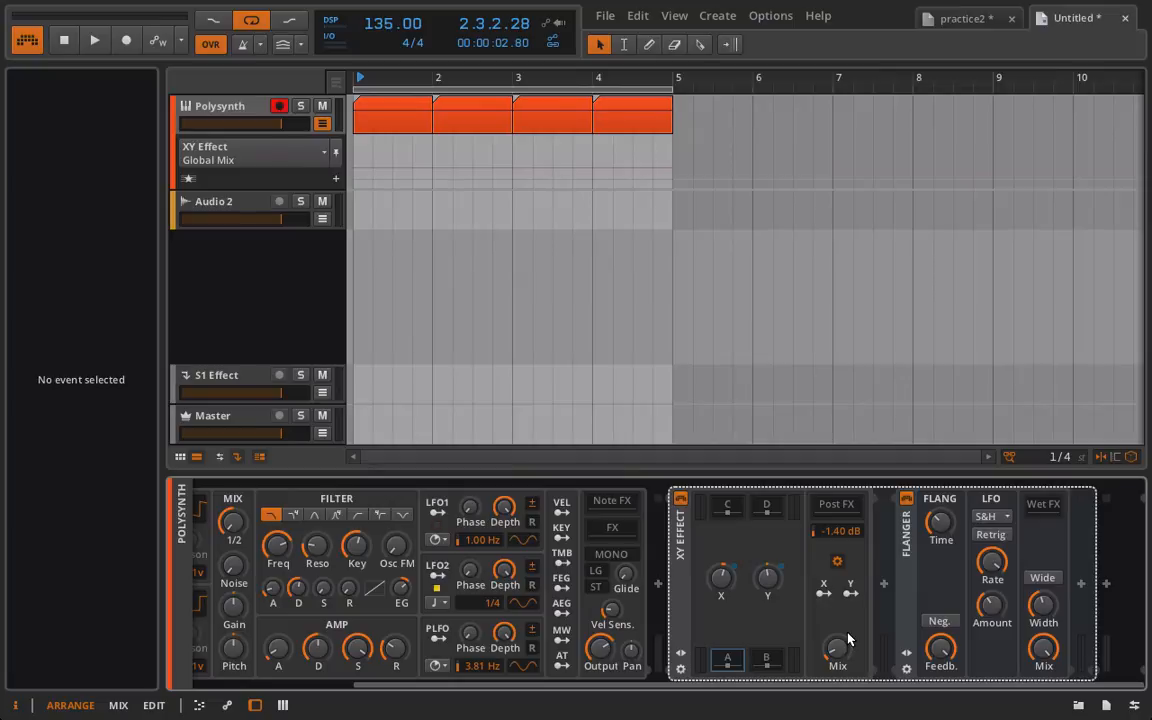
{"action": "key", "text": "space"}
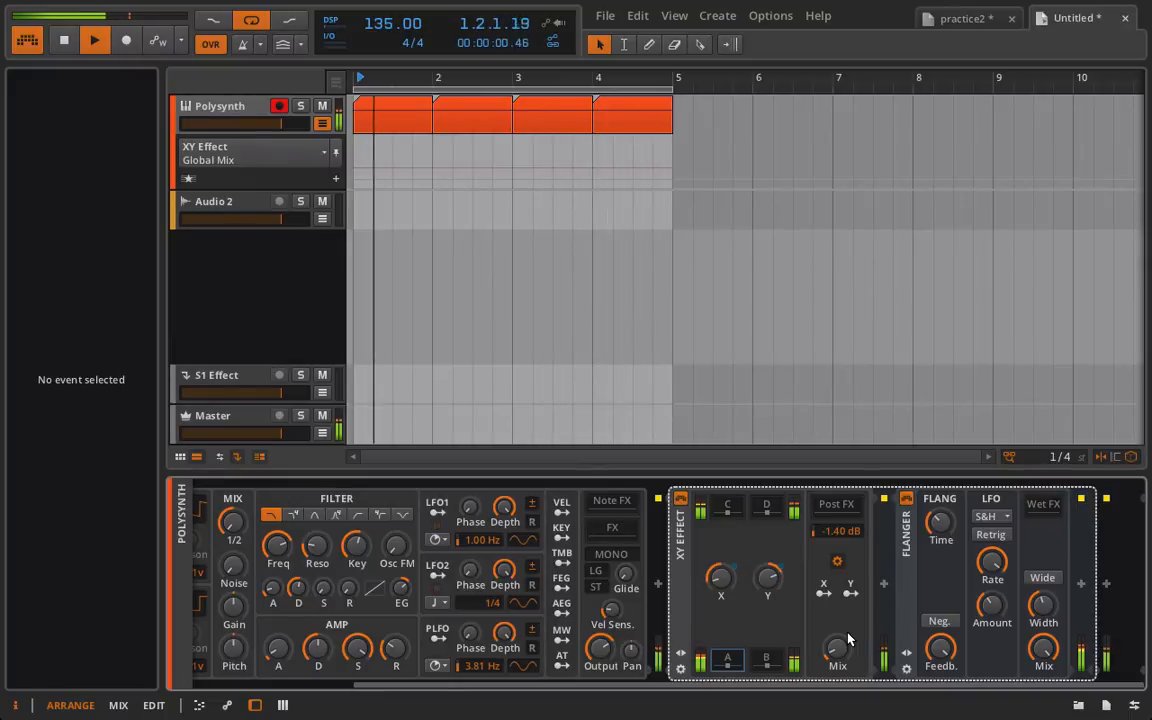
{"action": "key", "text": "space"}
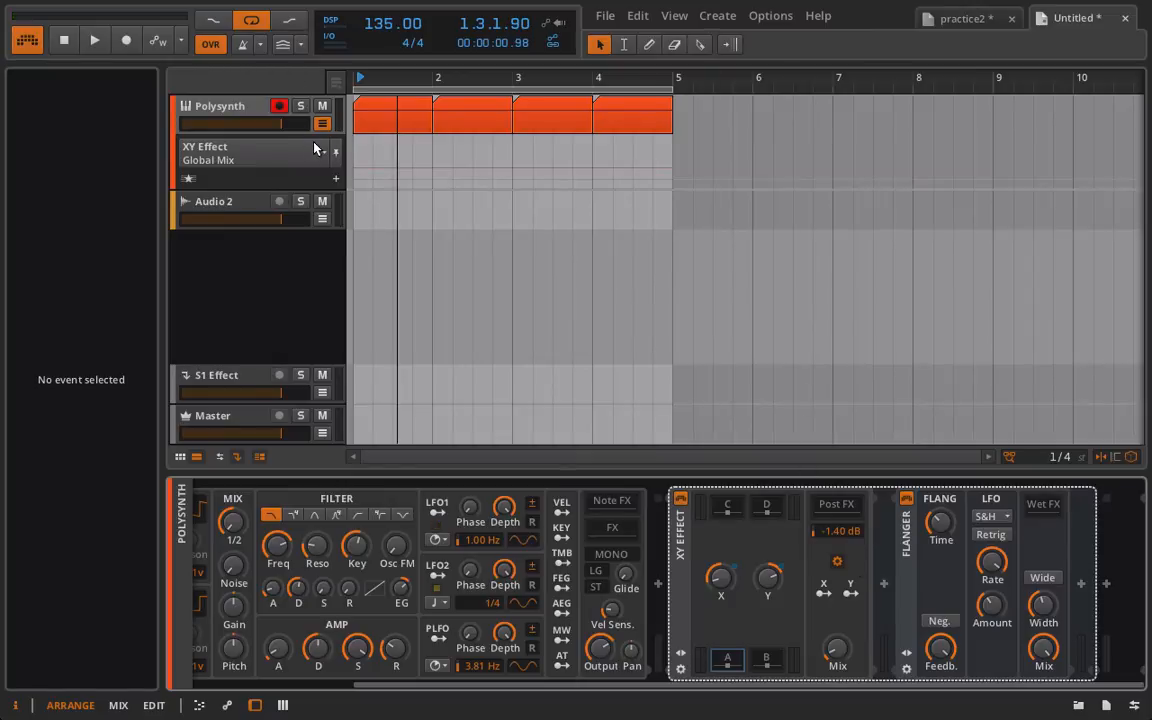
Delete all Mix X automation points of the XY Effect.
{"action": "left_click", "coordinate": [722, 588]}
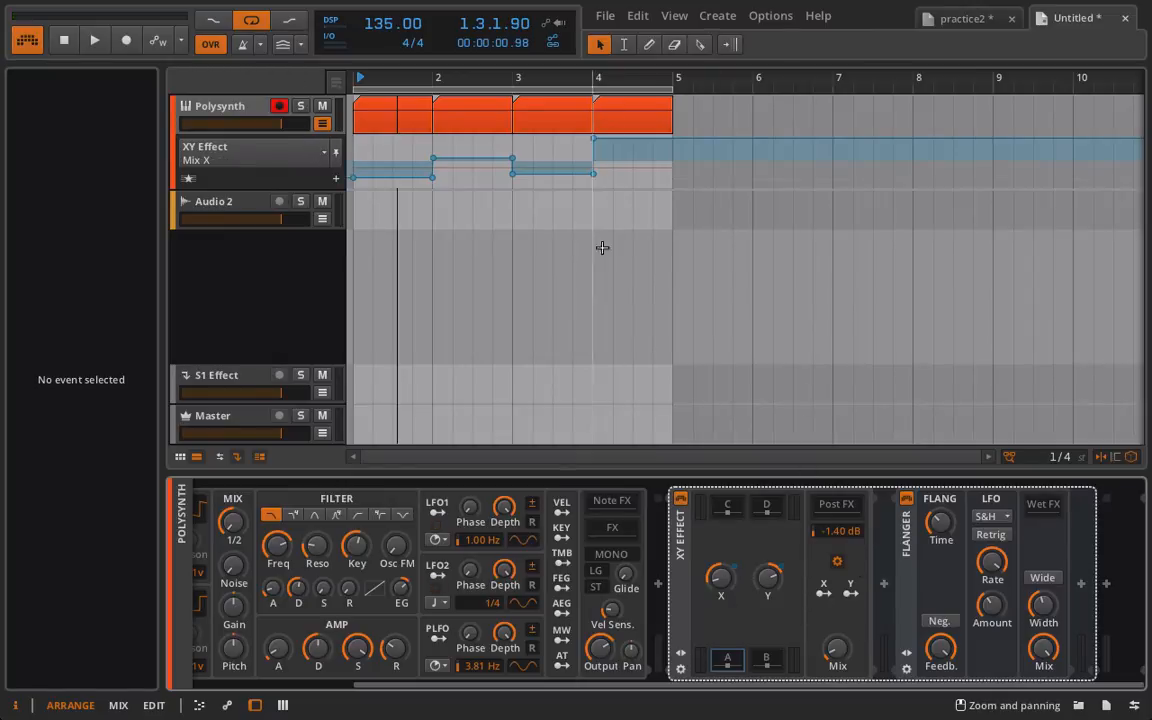
{"action": "left_click_drag", "start_coordinate": [663, 169], "coordinate": [228, 116]}
{"action": "left_click", "coordinate": [507, 149]}
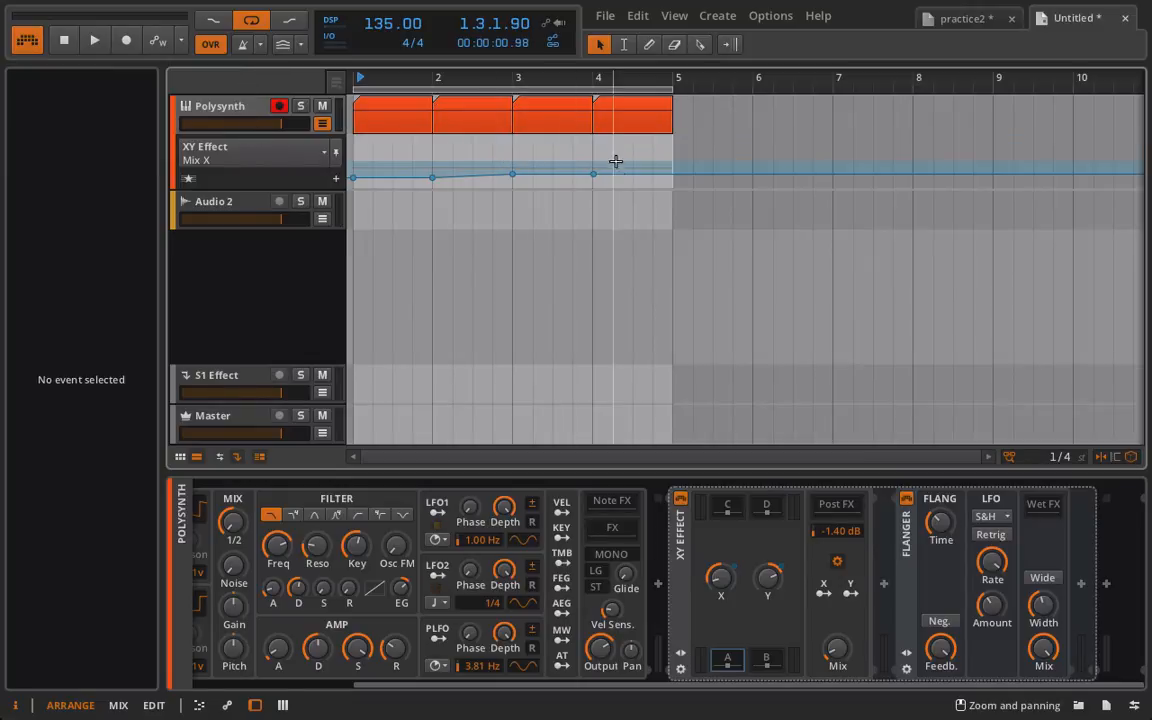
{"action": "left_click_drag", "start_coordinate": [608, 165], "coordinate": [252, 200]}
{"action": "key", "text": "Delete"}
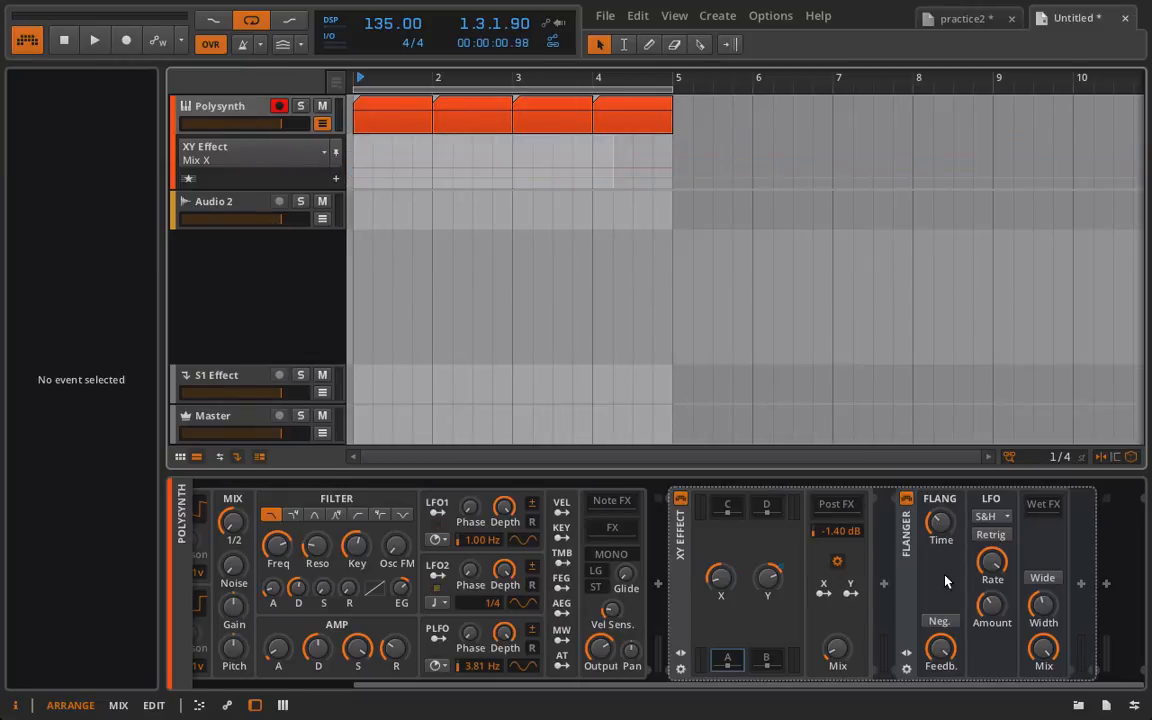
Delete all Mix Y automation points of the XY Effect and play the loop from the start.
{"action": "left_click", "coordinate": [772, 574]}
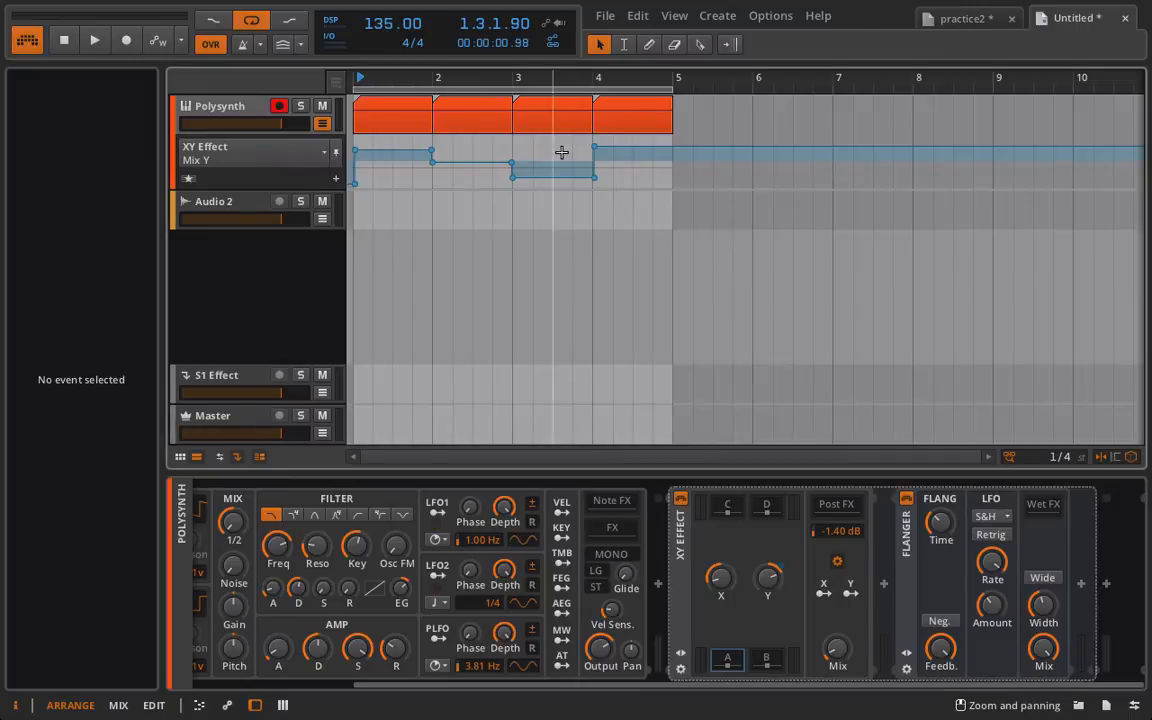
{"action": "left_click_drag", "start_coordinate": [616, 172], "coordinate": [237, 116]}
{"action": "key", "text": "Delete"}
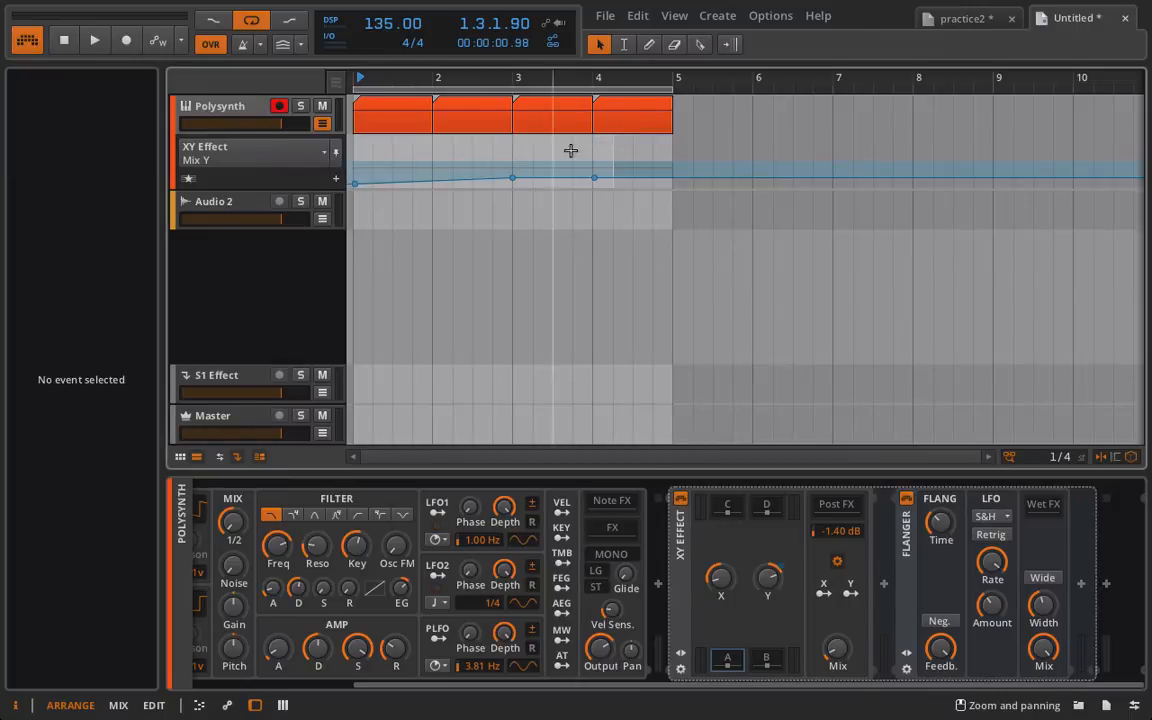
{"action": "left_click_drag", "start_coordinate": [619, 161], "coordinate": [224, 273]}
{"action": "key", "text": "Delete"}
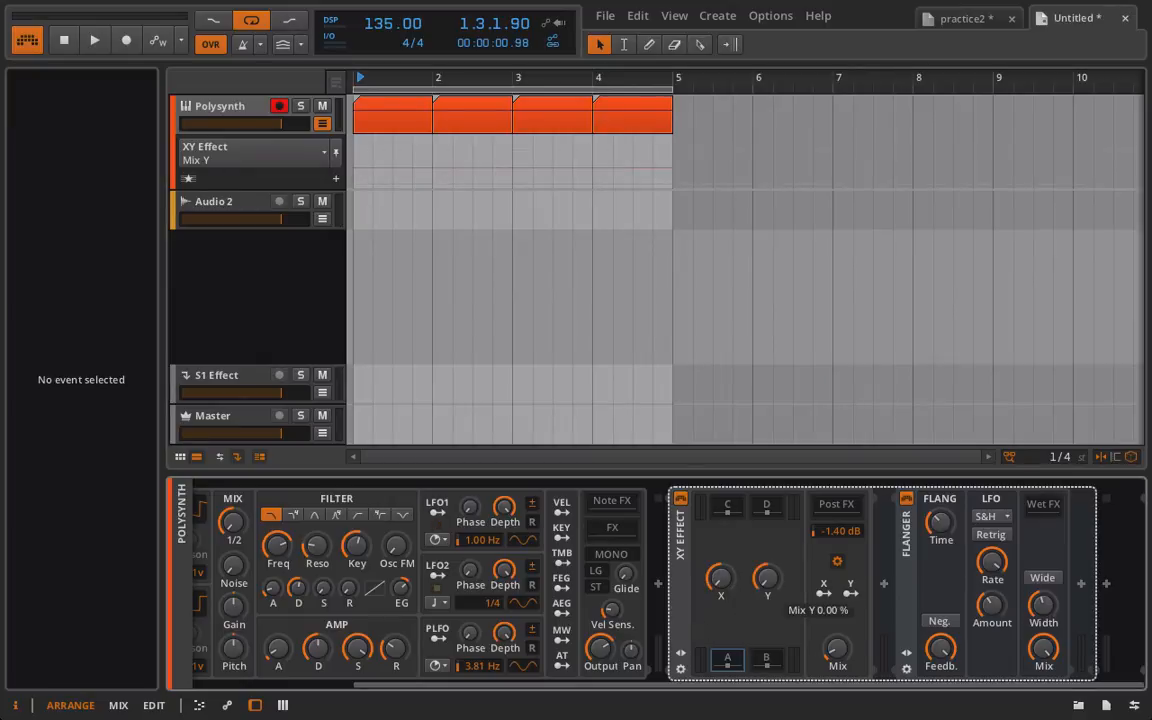
{"action": "key", "text": "space"}
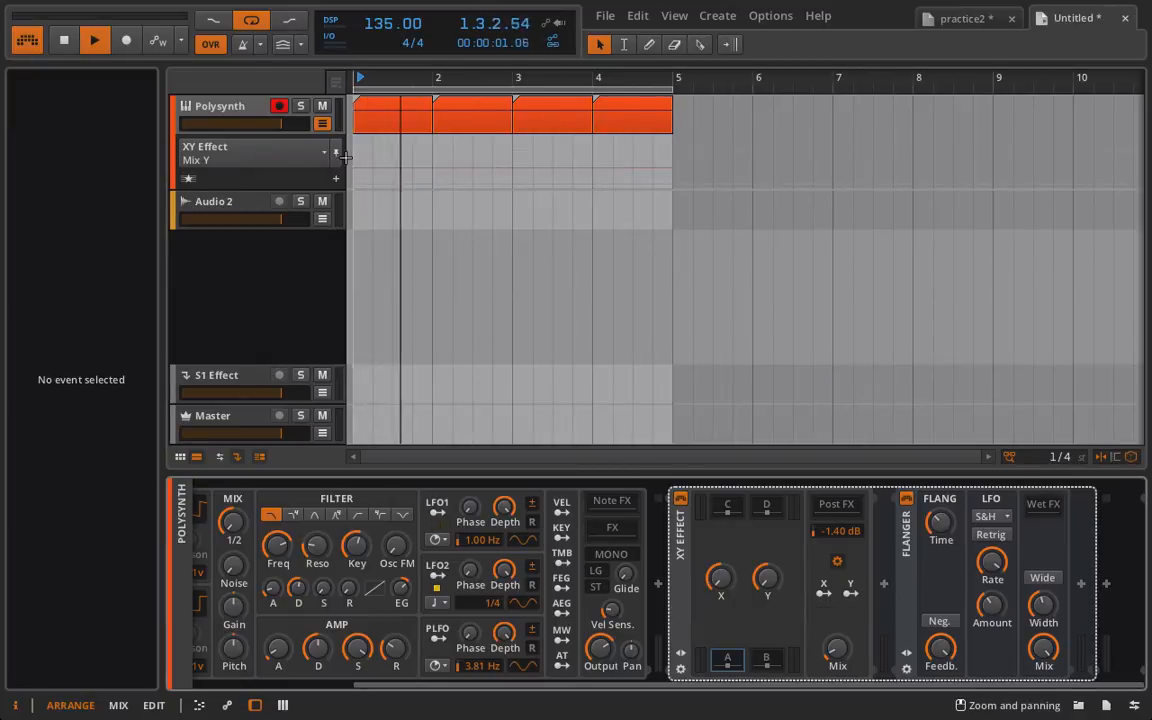
{"action": "left_click", "coordinate": [352, 75]}
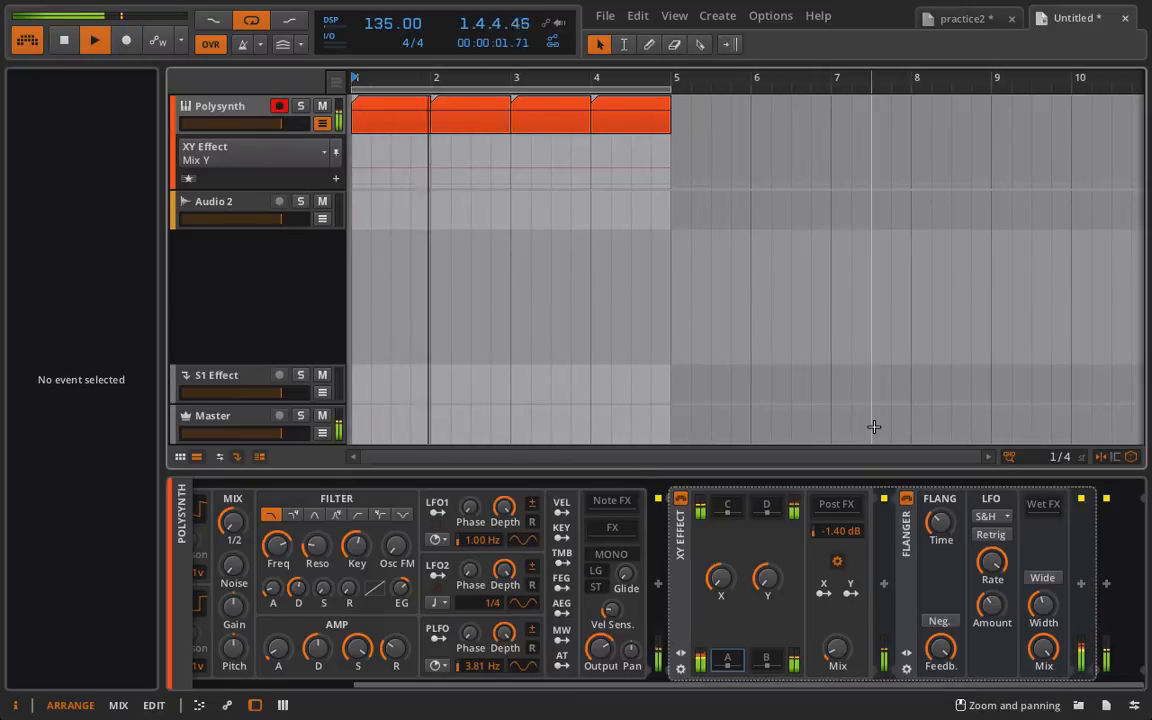
Stop playback, insert an LFO MOD between the Polysynth and the XY Effect, and move the XY Effect into its FX slot.
{"action": "left_click", "coordinate": [658, 585]}
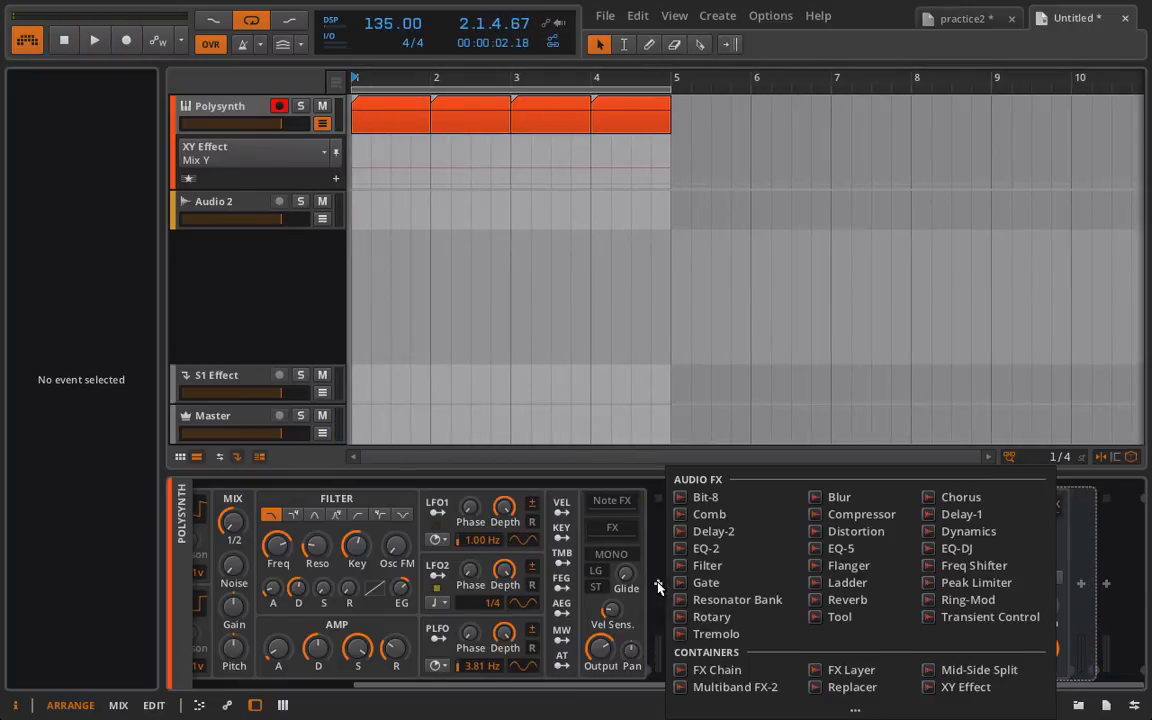
{"action": "left_click", "coordinate": [857, 708]}
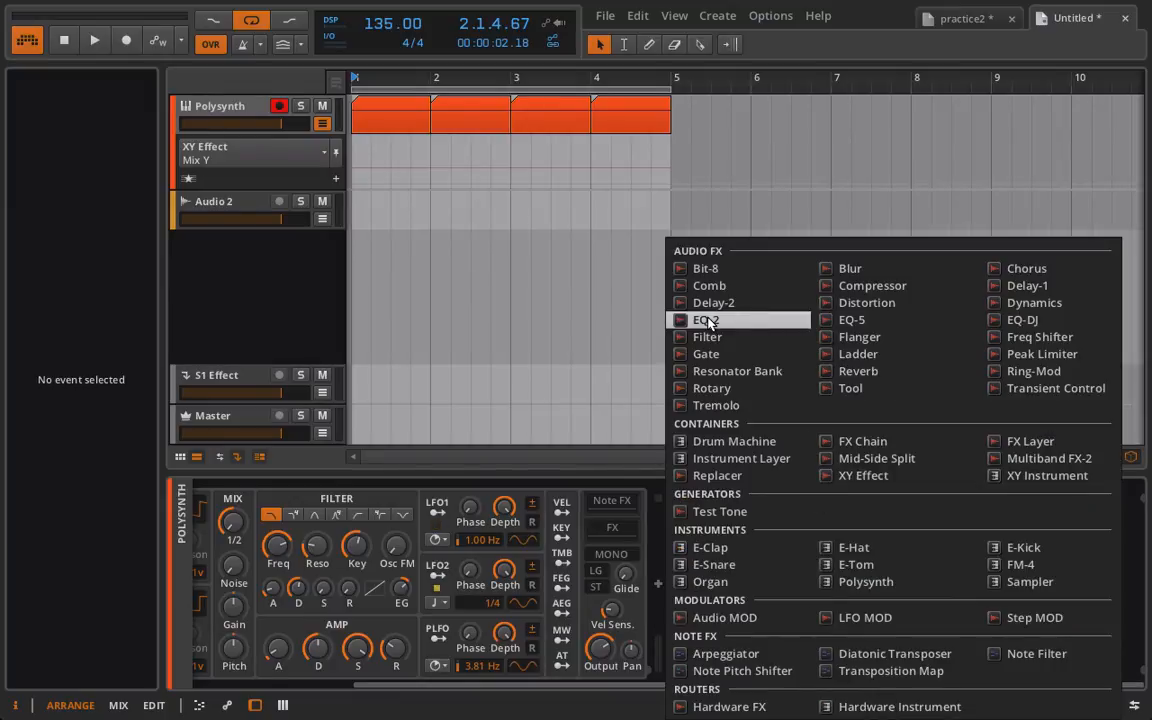
{"action": "left_click", "coordinate": [845, 618]}
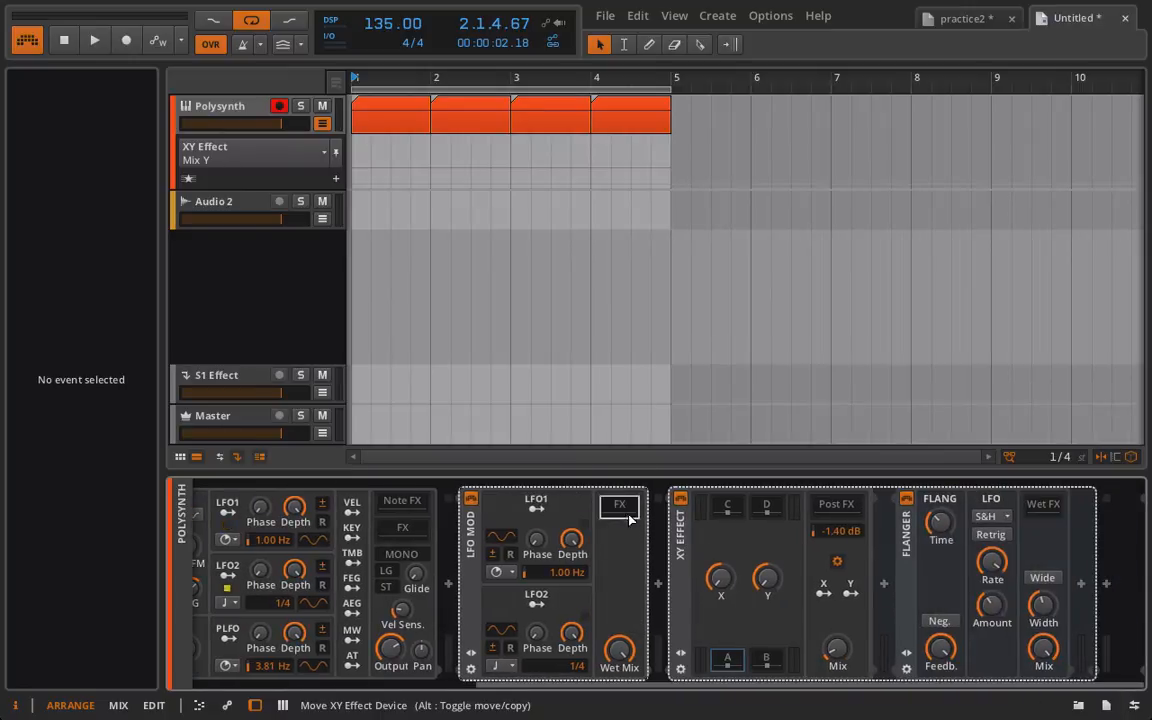
{"action": "scroll", "coordinate": [625, 517], "scroll_direction": "up", "scroll_amount": 5}
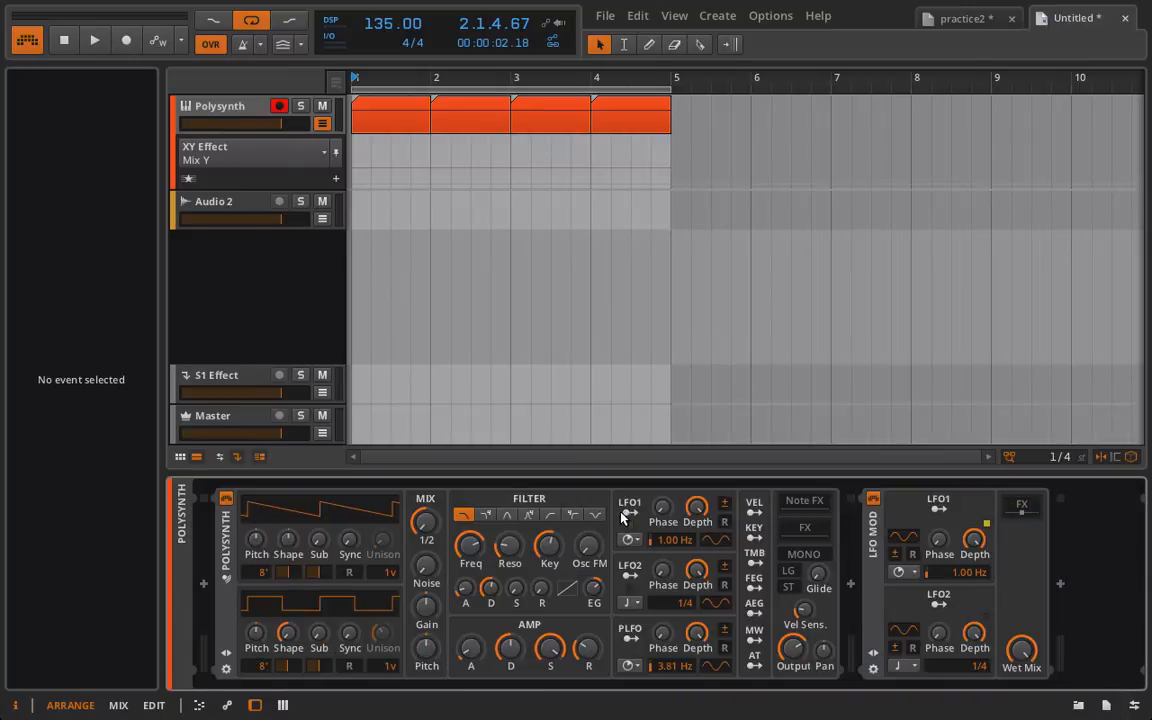
Give the LFO MOD's LFO1 a stepped random shape and a tempo-synced rate of 1/1.
{"action": "left_click", "coordinate": [895, 554]}
{"action": "scroll", "coordinate": [955, 550], "scroll_direction": "down", "scroll_amount": 5}
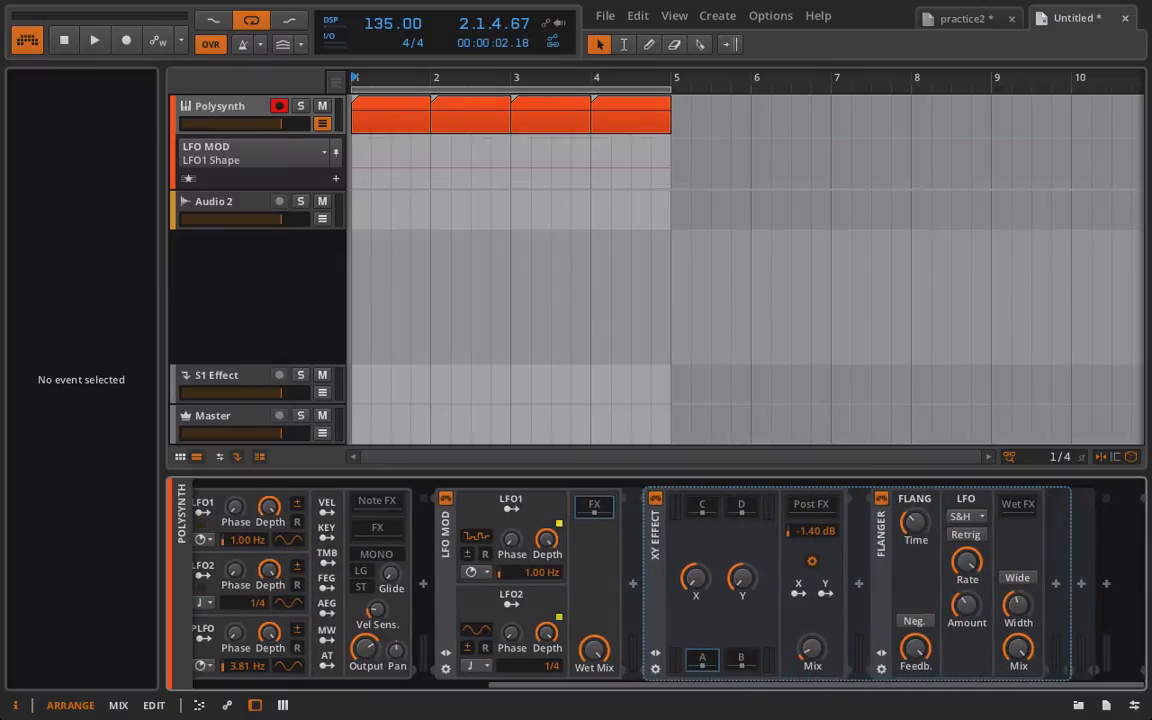
{"action": "left_click", "coordinate": [486, 568]}
{"action": "left_click", "coordinate": [485, 588]}
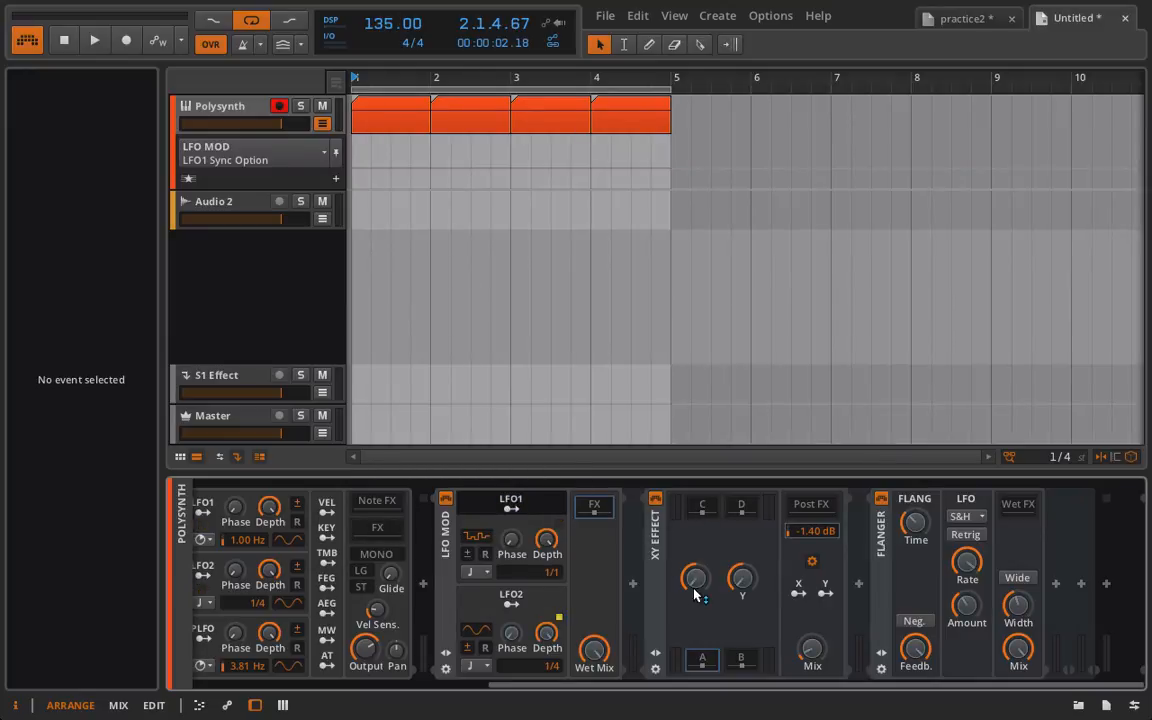
Map LFO1 to modulate the XY Effect's X, Y and Mix knobs, and audition the loop.
{"action": "left_click_drag", "start_coordinate": [695, 590], "coordinate": [695, 530]}
{"action": "left_click_drag", "start_coordinate": [742, 580], "coordinate": [742, 518]}
{"action": "left_click_drag", "start_coordinate": [812, 660], "coordinate": [812, 636]}
{"action": "left_click", "coordinate": [491, 503]}
{"action": "key", "text": "space"}
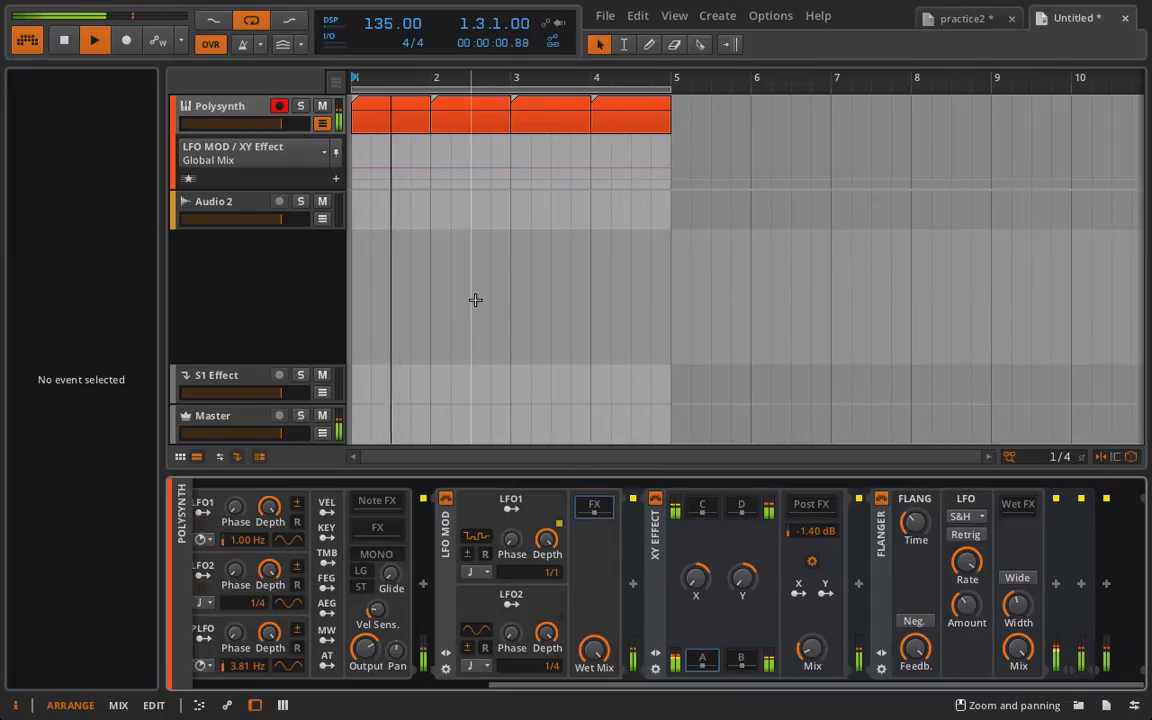
{"action": "key", "text": "space"}
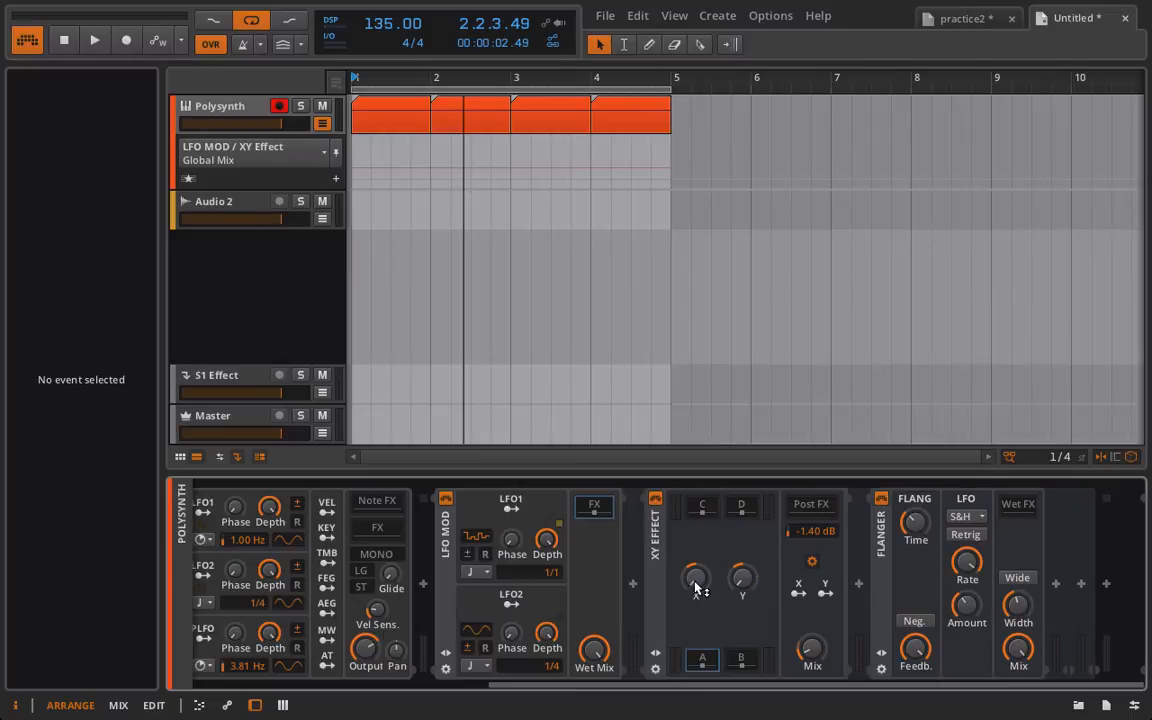
Give the LFO MOD's LFO2 a stepped random shape and a tempo-synced rate of 1/1.
{"action": "left_click", "coordinate": [486, 633]}
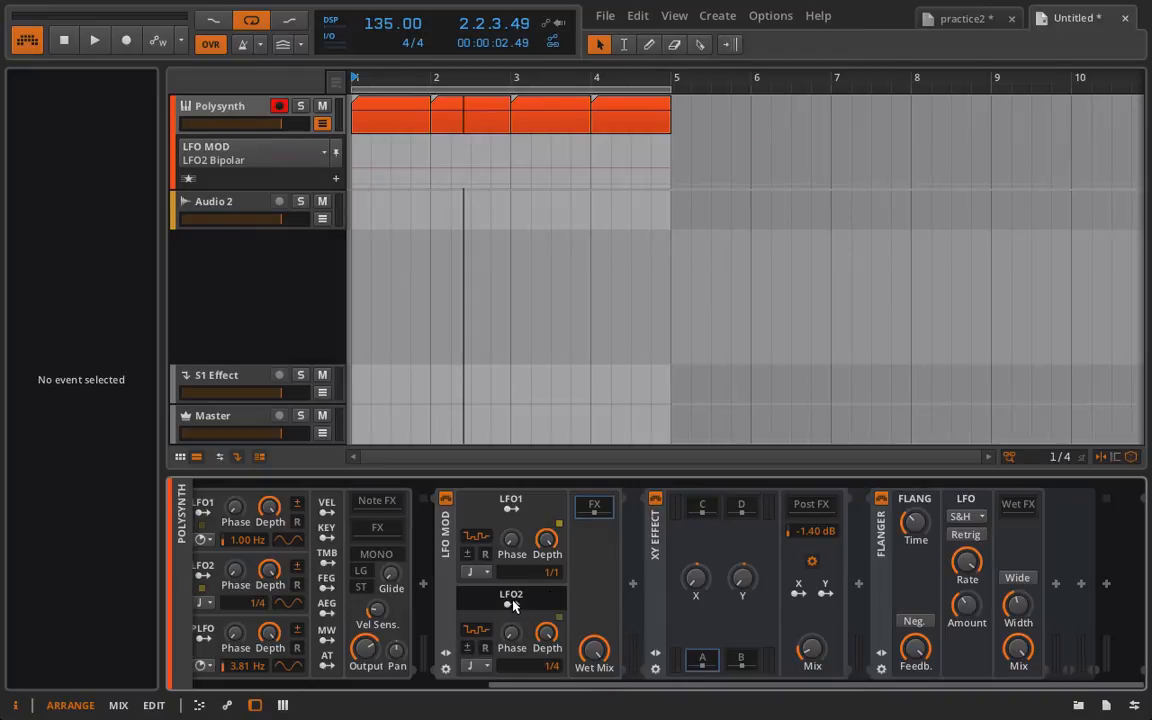
{"action": "left_click", "coordinate": [485, 667]}
{"action": "left_click", "coordinate": [493, 654]}
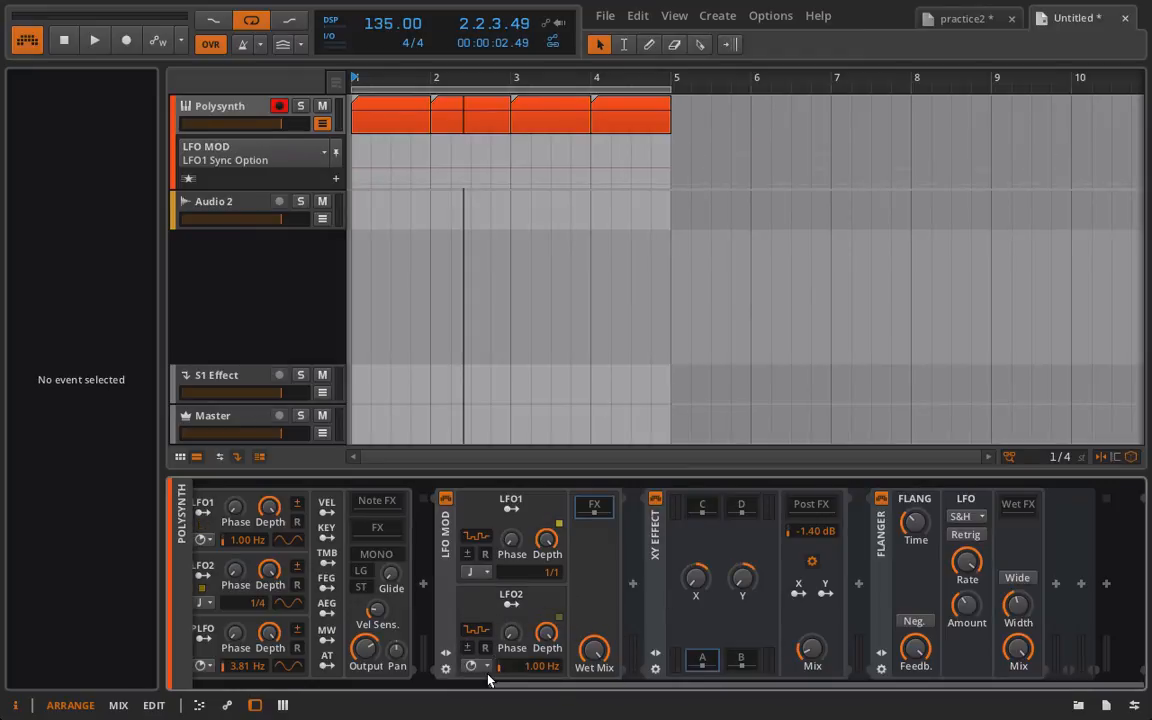
{"action": "left_click", "coordinate": [486, 667]}
{"action": "left_click", "coordinate": [505, 676]}
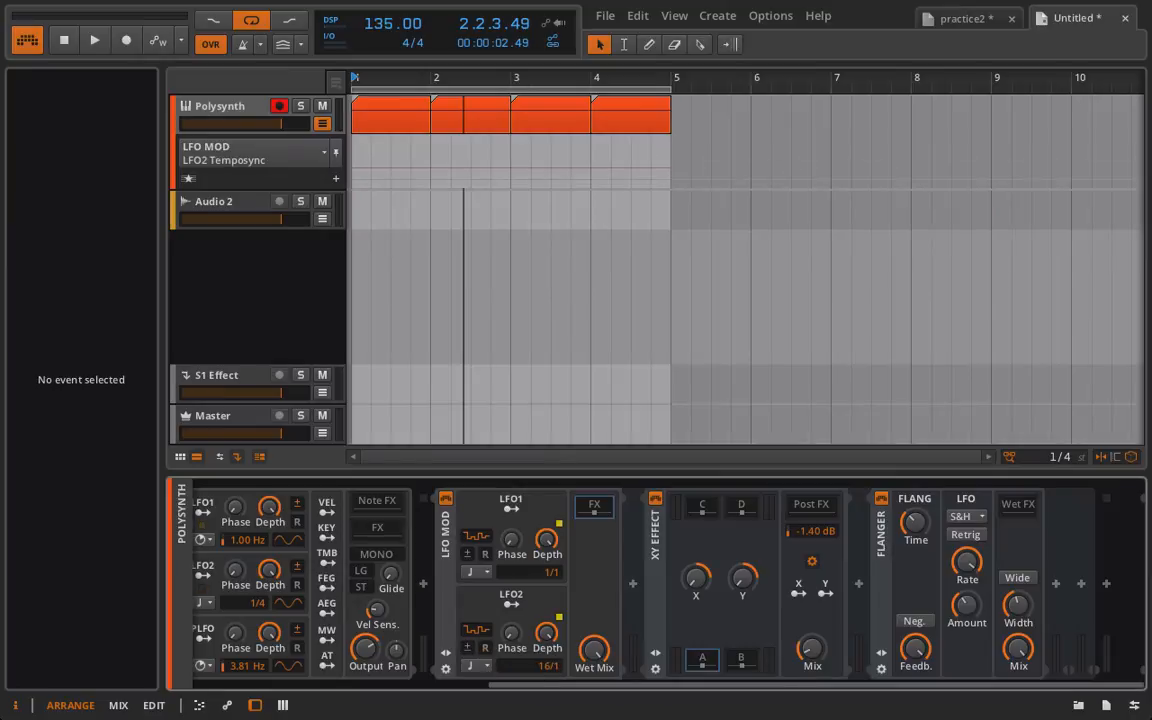
{"action": "left_click_drag", "start_coordinate": [538, 666], "coordinate": [538, 656]}
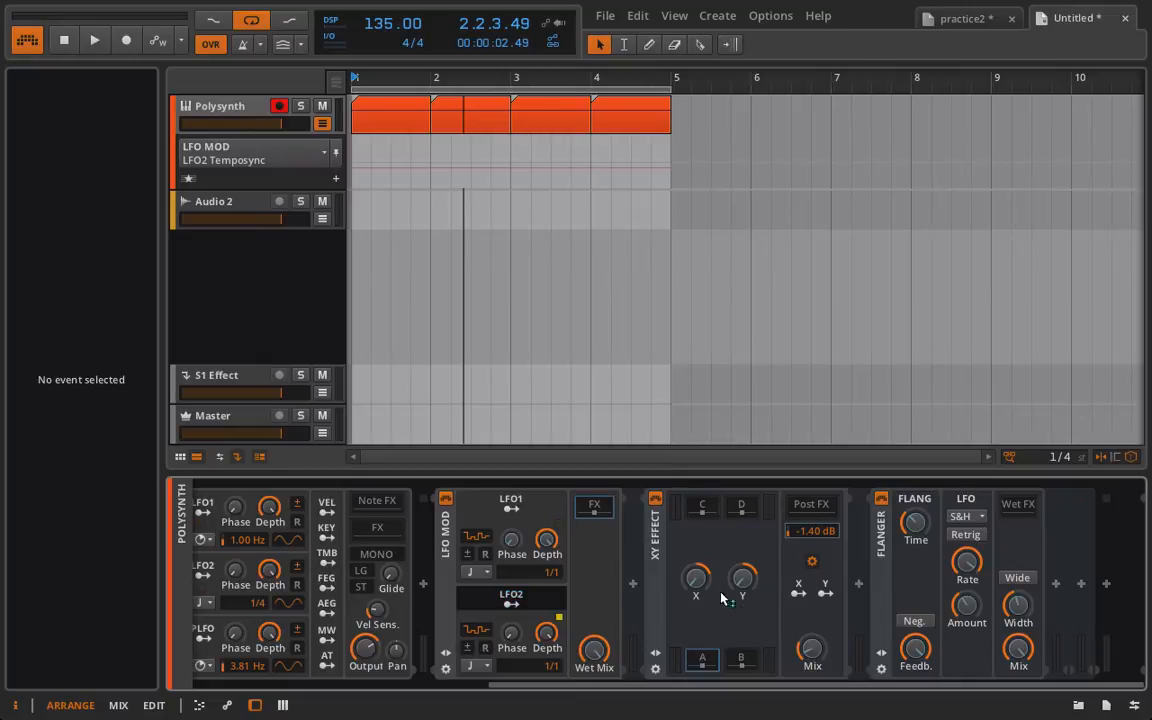
Map LFO2 to modulate the XY Effect's Y by +0.69 and clear the LFO1 modulation from Y.
{"action": "mouse_move", "coordinate": [742, 580]}
{"action": "left_mouse_down"}
{"action": "mouse_move", "coordinate": [742, 570]}
{"action": "mouse_move", "coordinate": [742, 580]}
{"action": "left_mouse_up"}
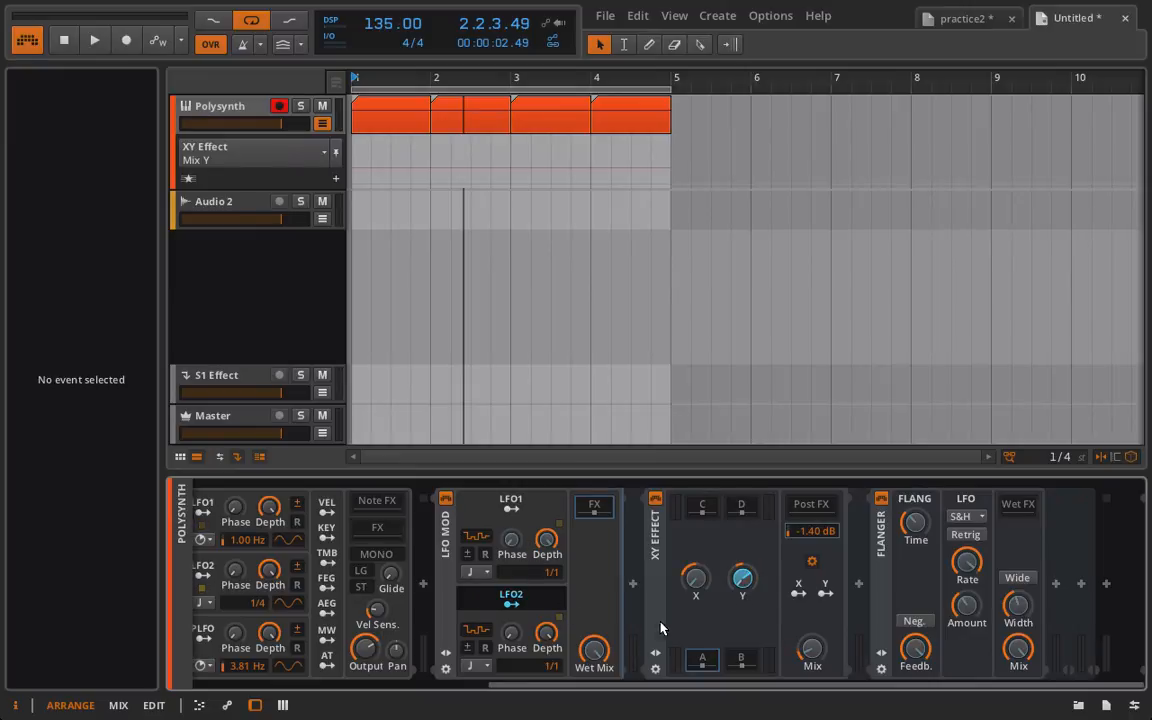
{"action": "key", "text": "space"}
{"action": "key", "text": "space"}
{"action": "left_click", "coordinate": [513, 507]}
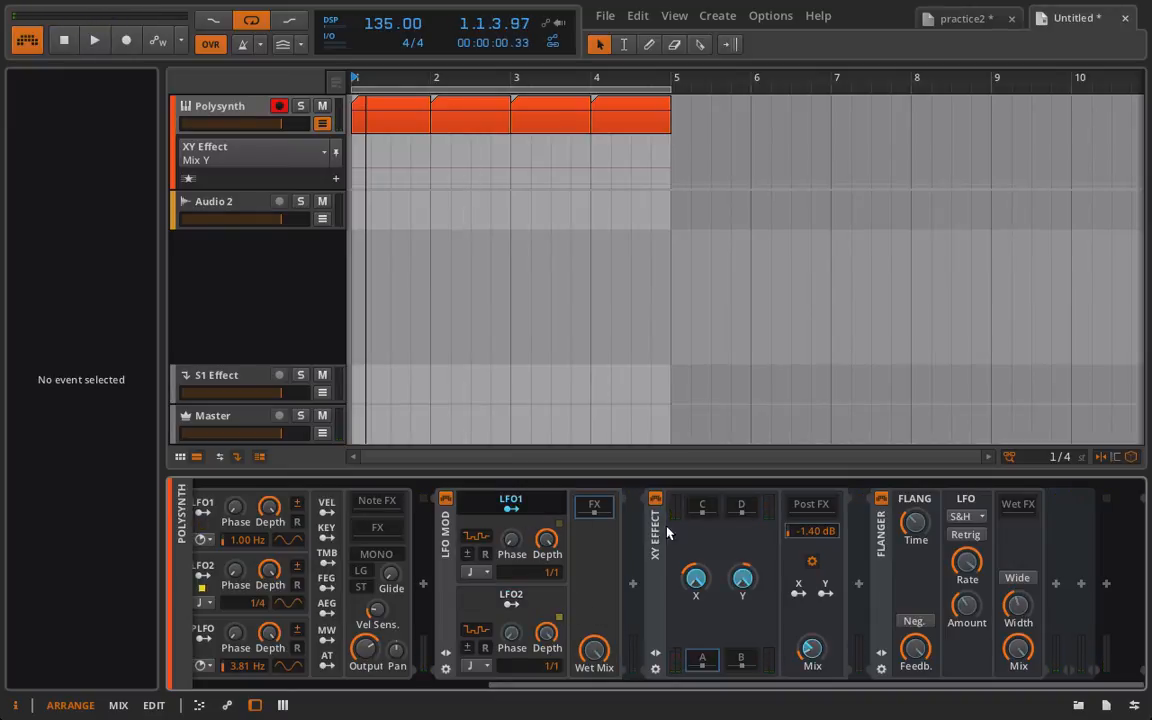
{"action": "right_click", "coordinate": [748, 580]}
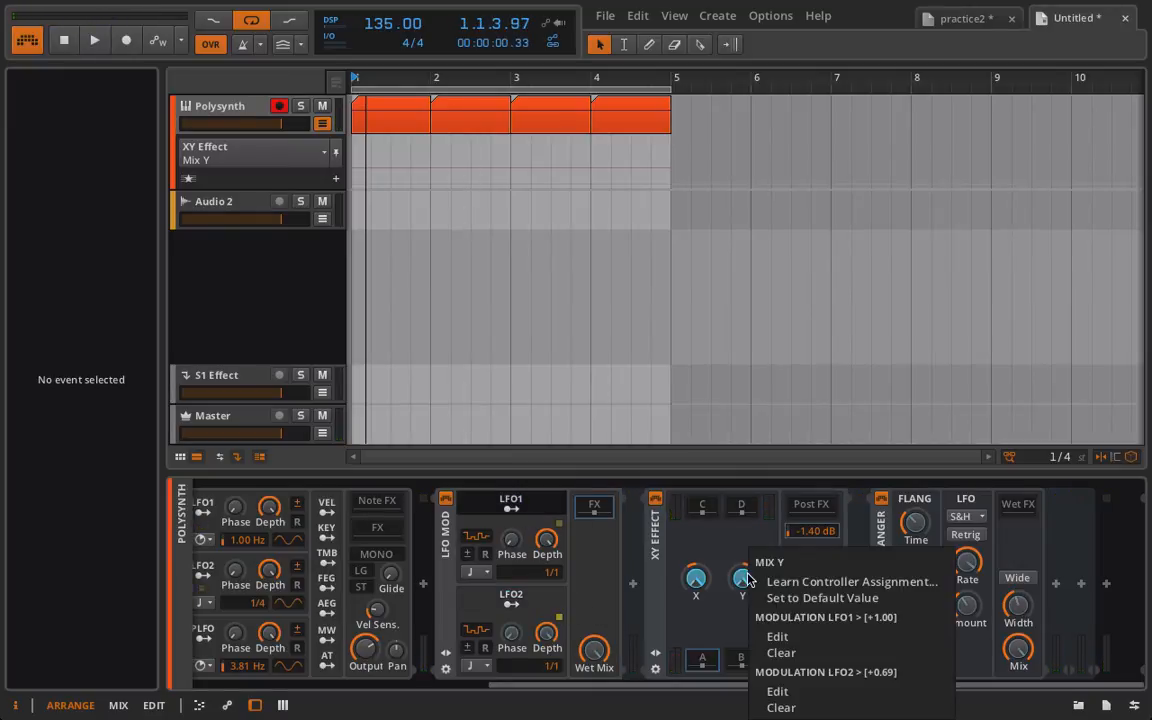
{"action": "left_click", "coordinate": [781, 652]}
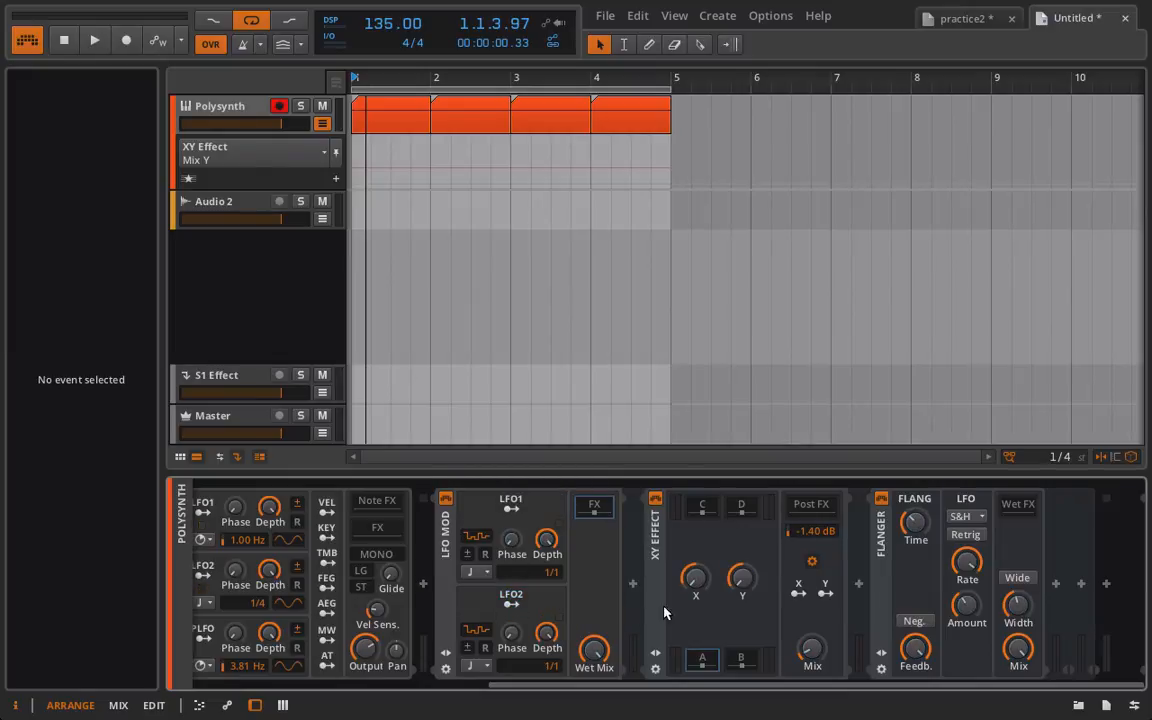
Play the loop, raise the XY Effect's Mix slightly while listening, and stop playback.
{"action": "key", "text": "space"}
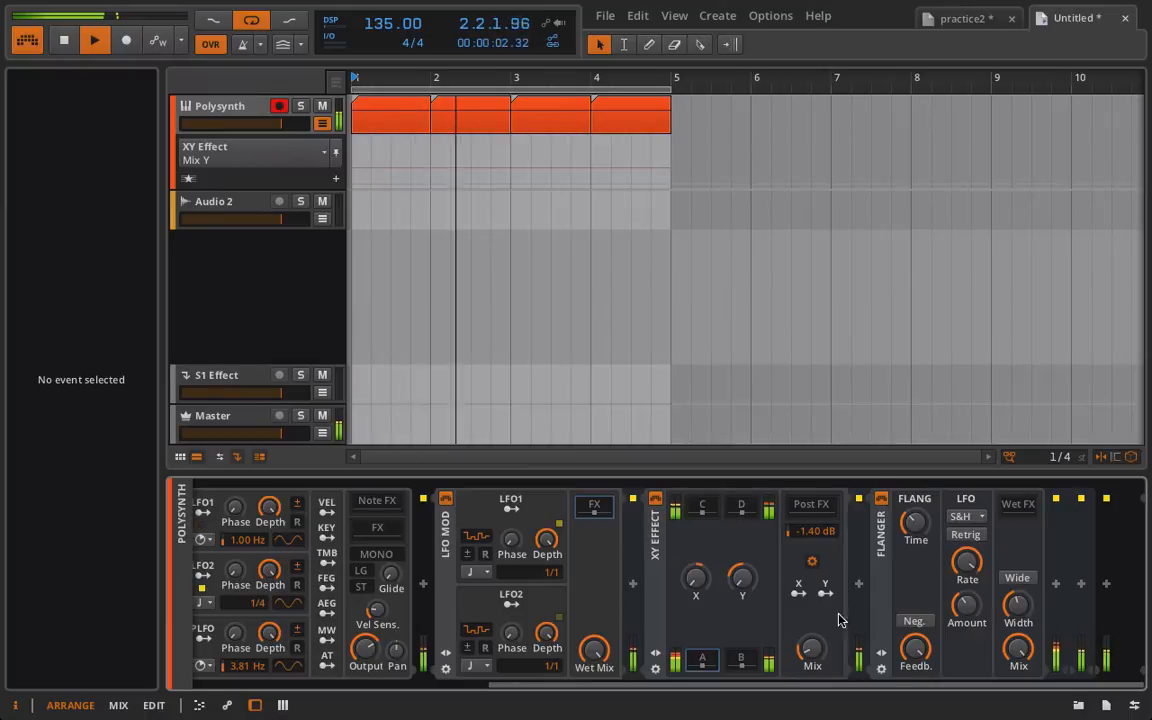
{"action": "left_click", "coordinate": [822, 648]}
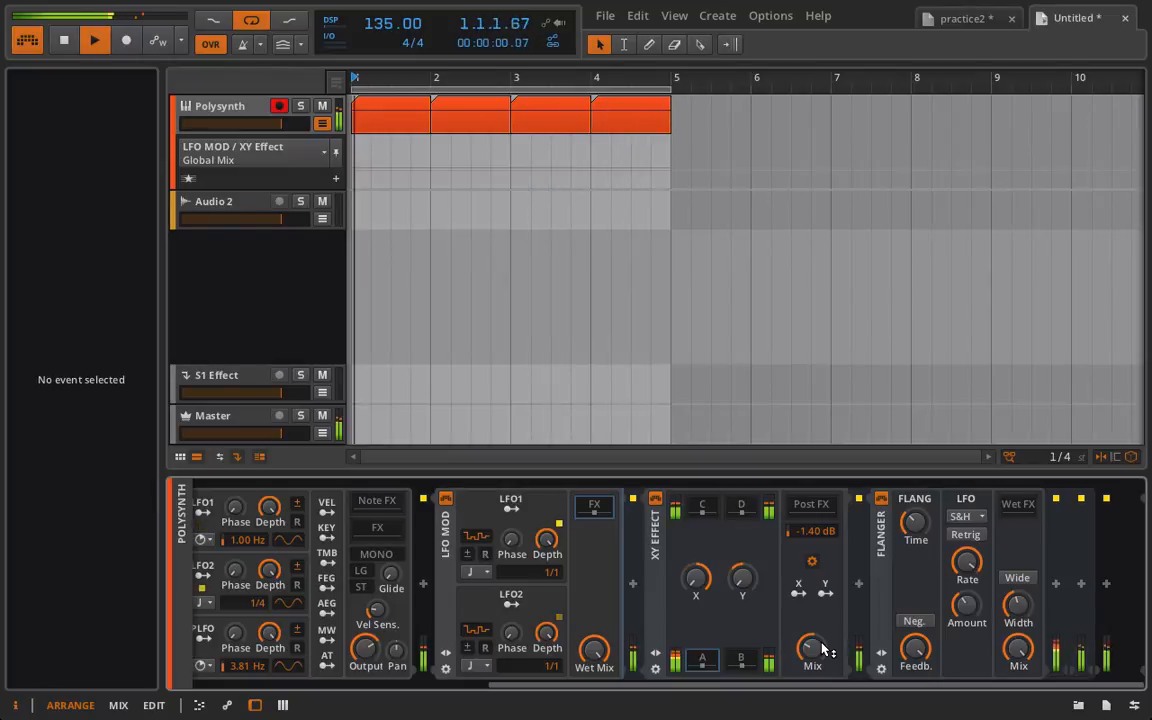
{"action": "key", "text": "space"}
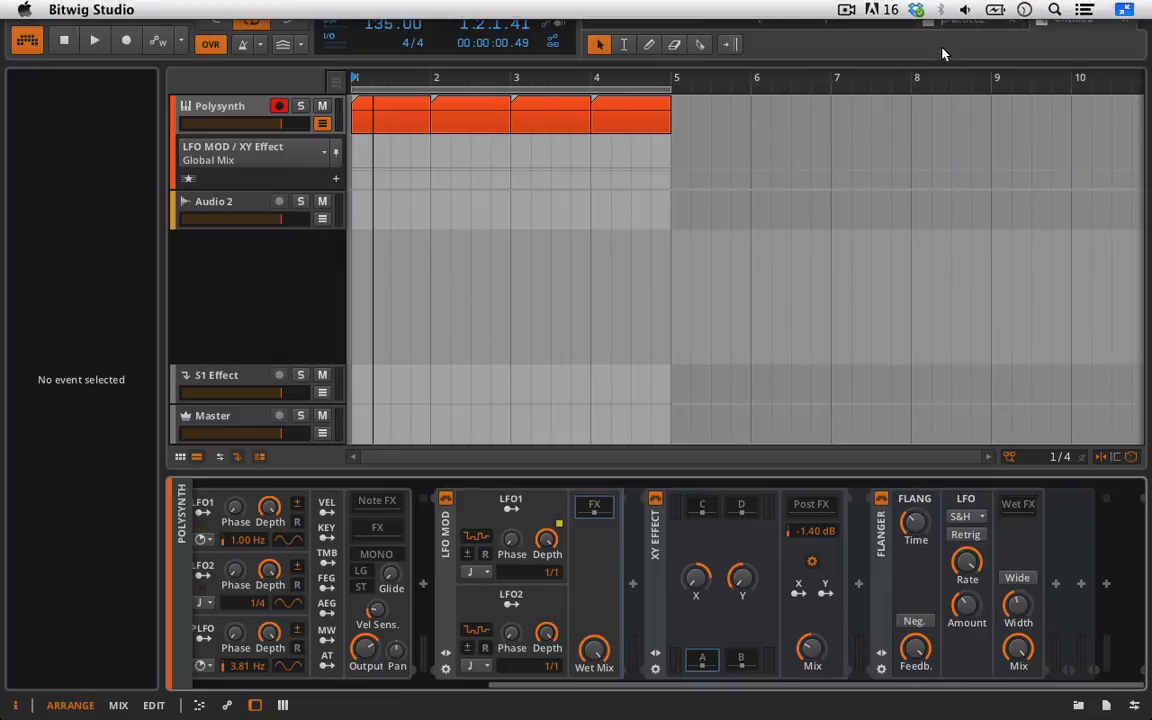
Switch to the open practice2 project.
{"action": "left_click", "coordinate": [948, 22]}
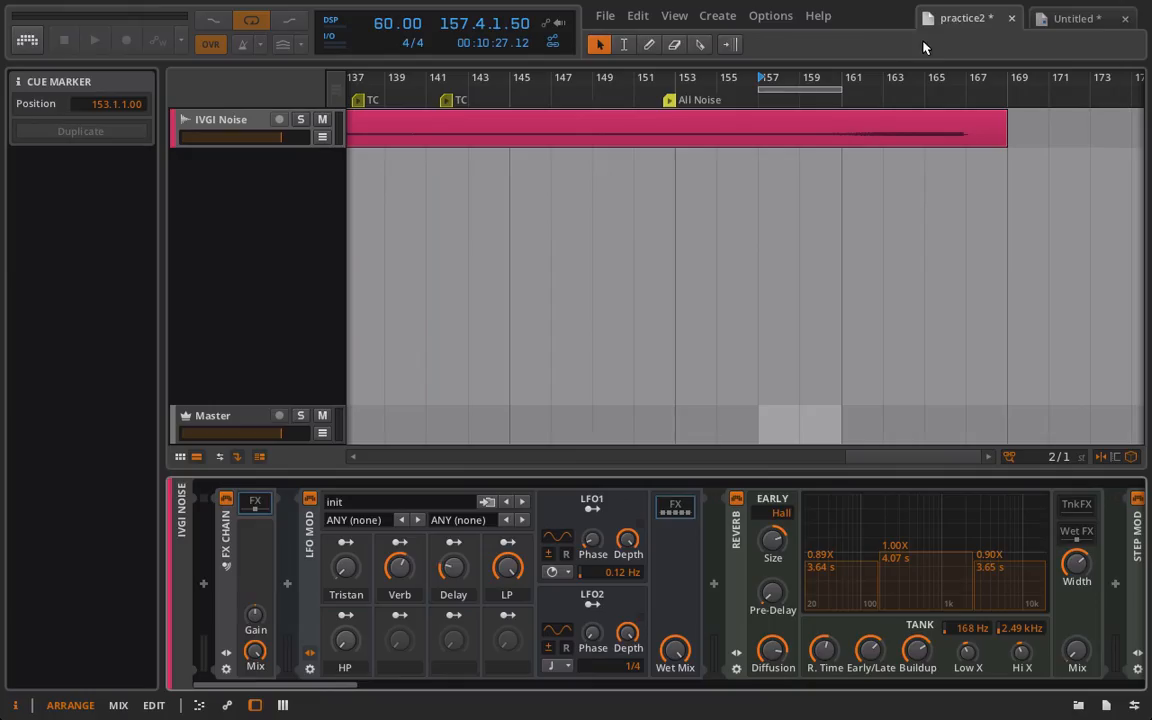